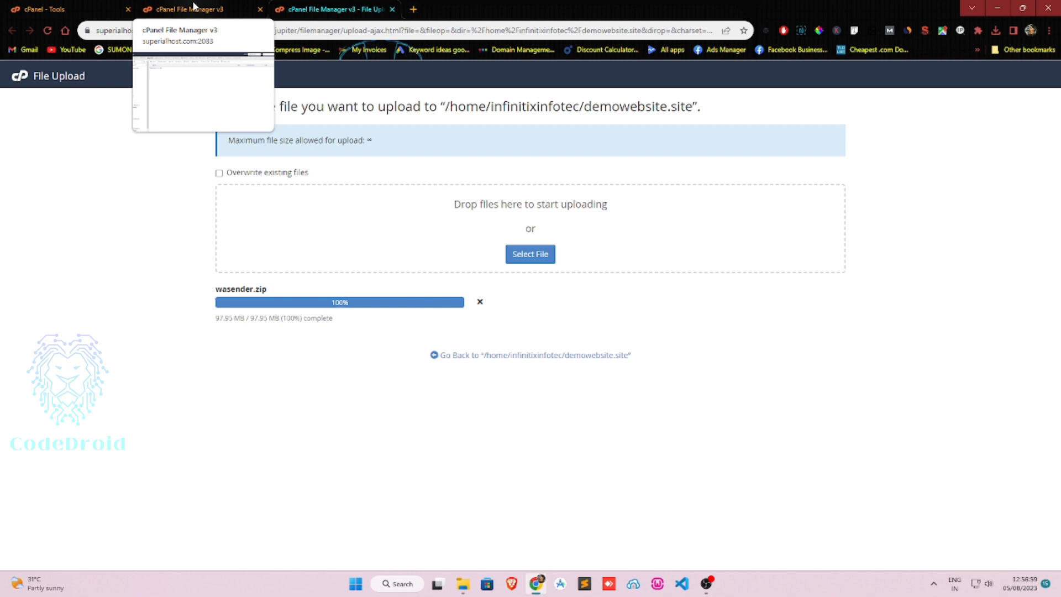
Confirm wasender.zip finished uploading, then go back to cPanel Tools and start the MySQL Database Wizard.
left_click(194, 7)
left_click(109, 7)
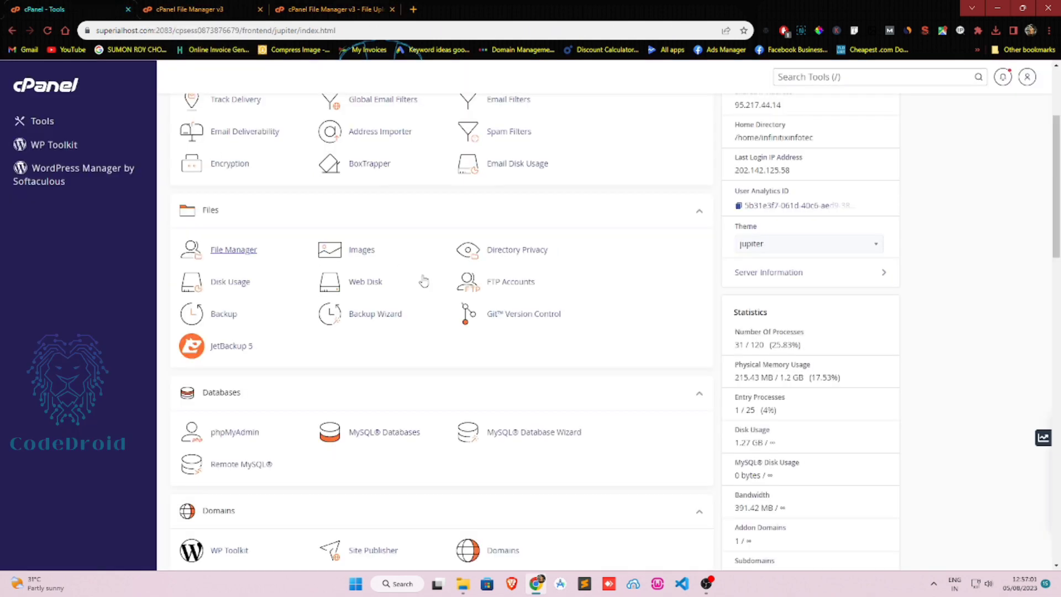
left_click(530, 437)
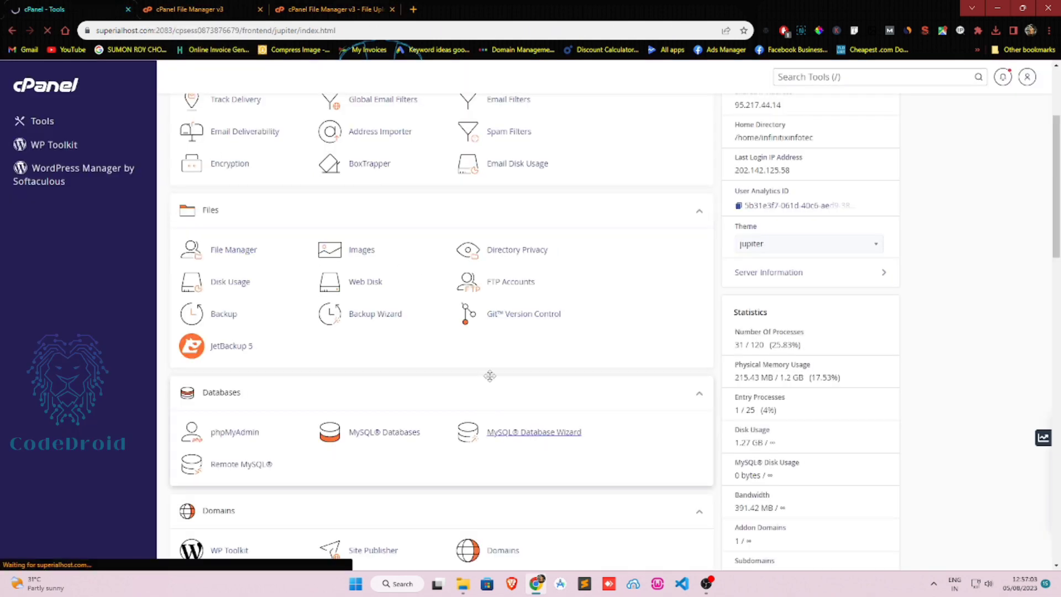
Create the database 'wa' and a user 'wa' with a generated, copied password.
left_click(327, 240)
type("wa")
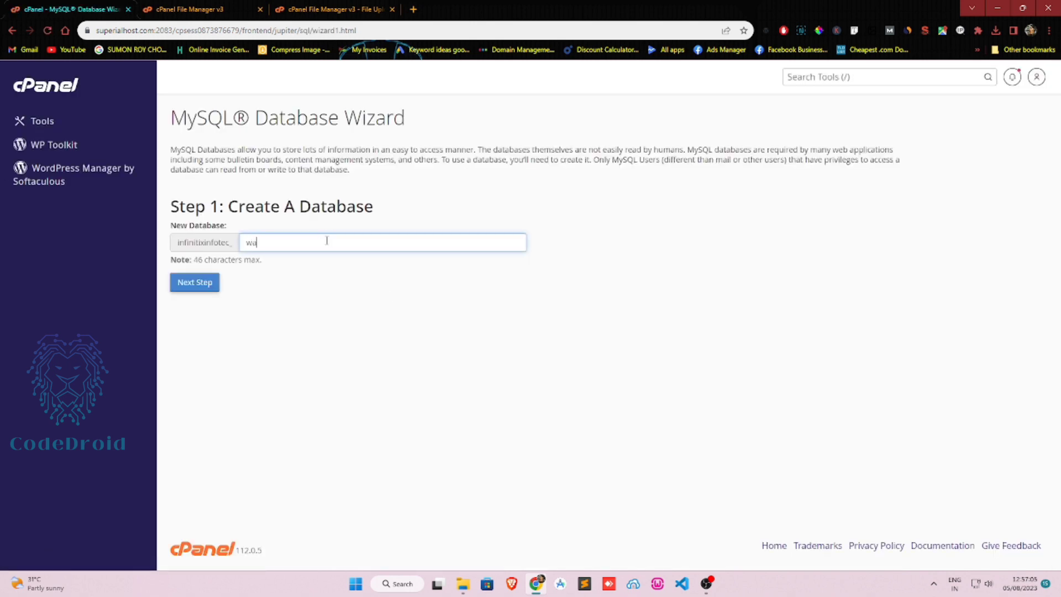
left_click(195, 287)
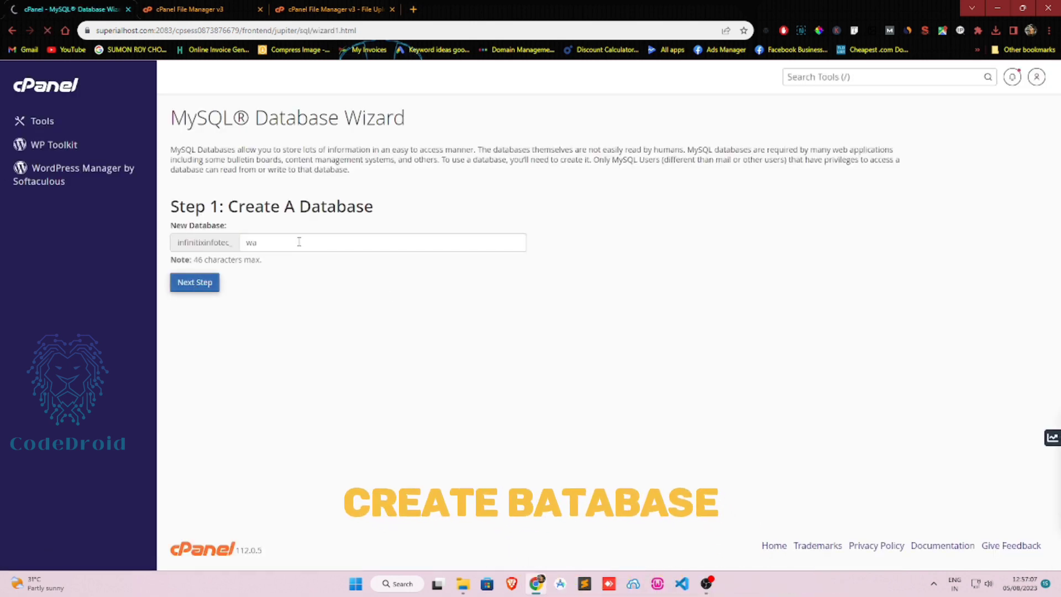
type("wa")
left_click(571, 357)
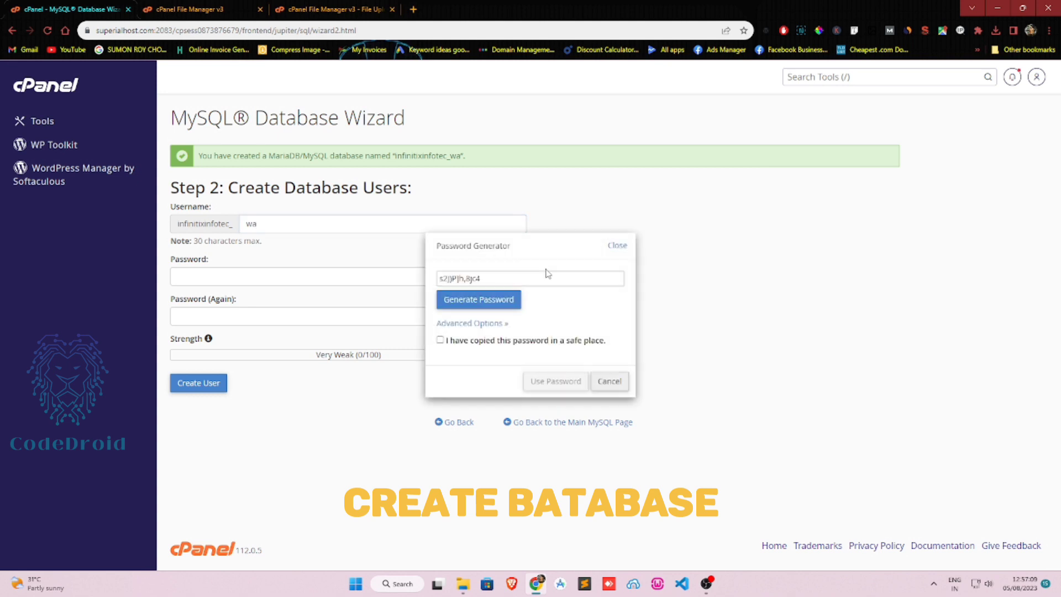
triple_click(545, 275)
left_click(549, 339)
left_click(568, 386)
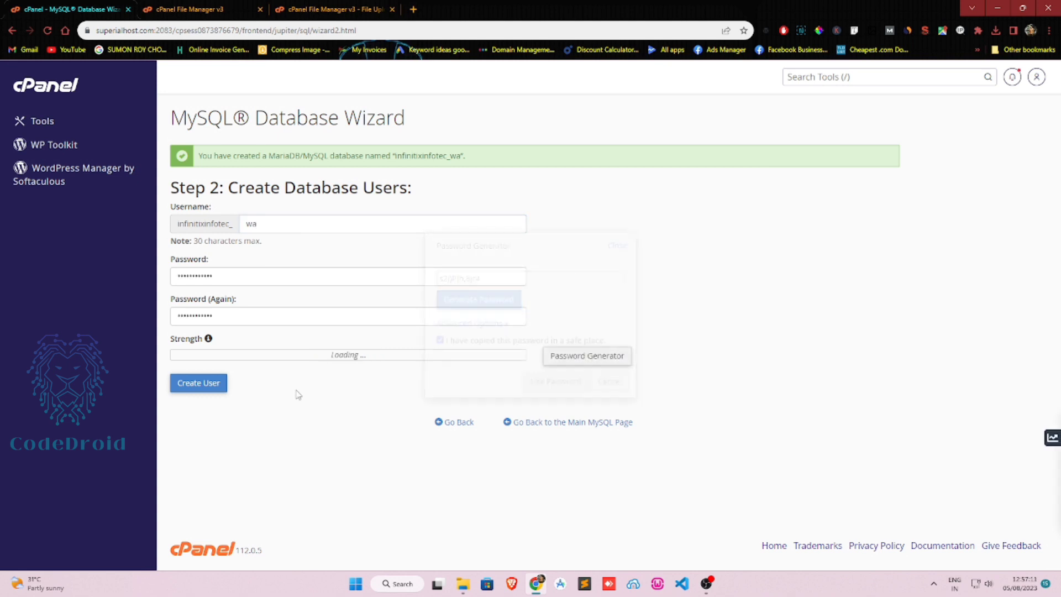
left_click(204, 385)
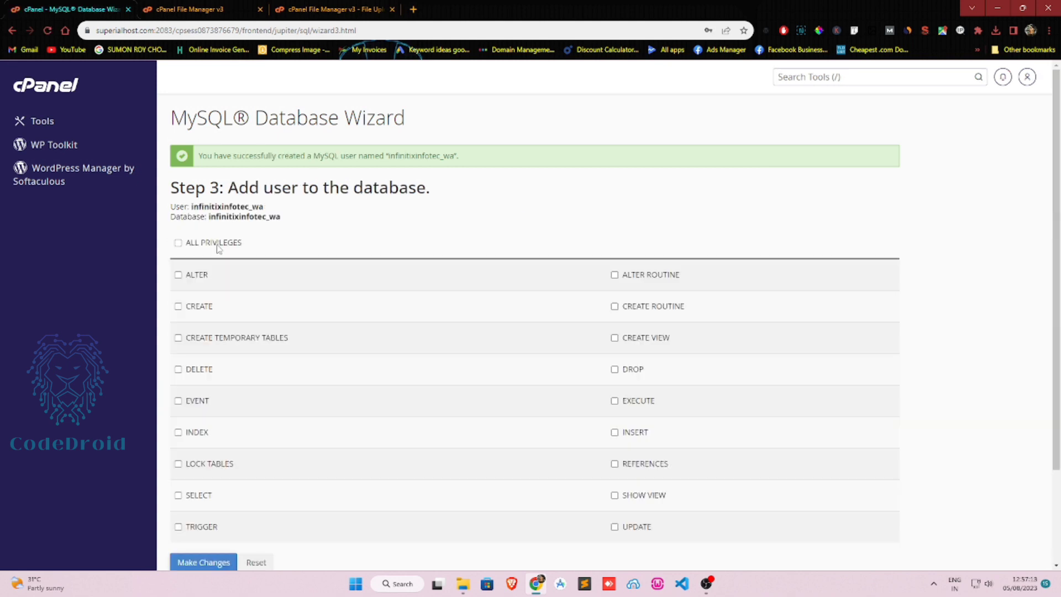
Copy the database name, grant the user ALL PRIVILEGES, and return to cPanel home.
left_click_drag(208, 218, 310, 220)
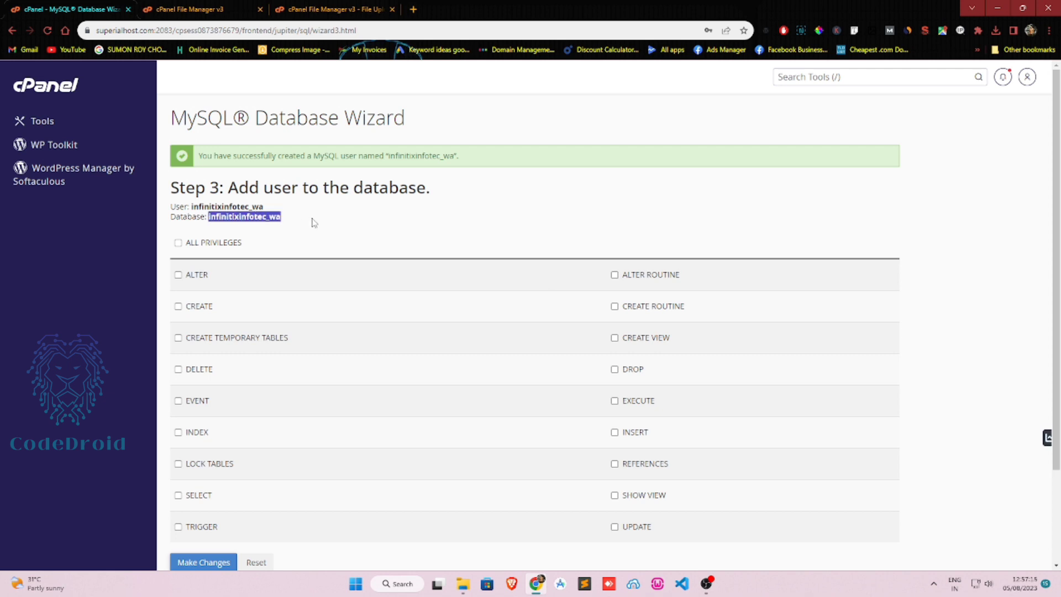
left_click(225, 244)
scroll(209, 423, "down", 2)
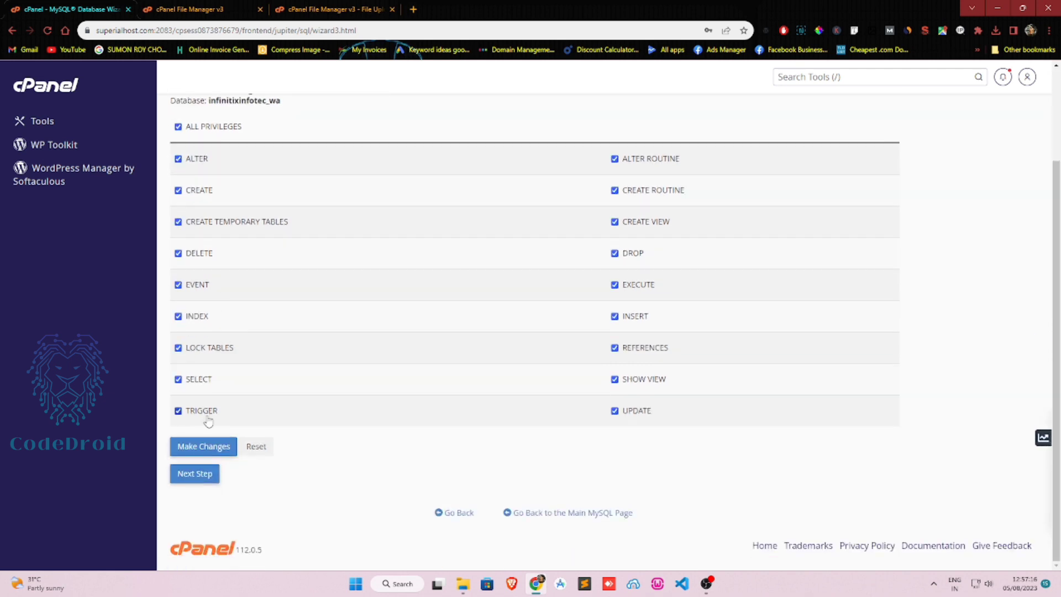
left_click(200, 474)
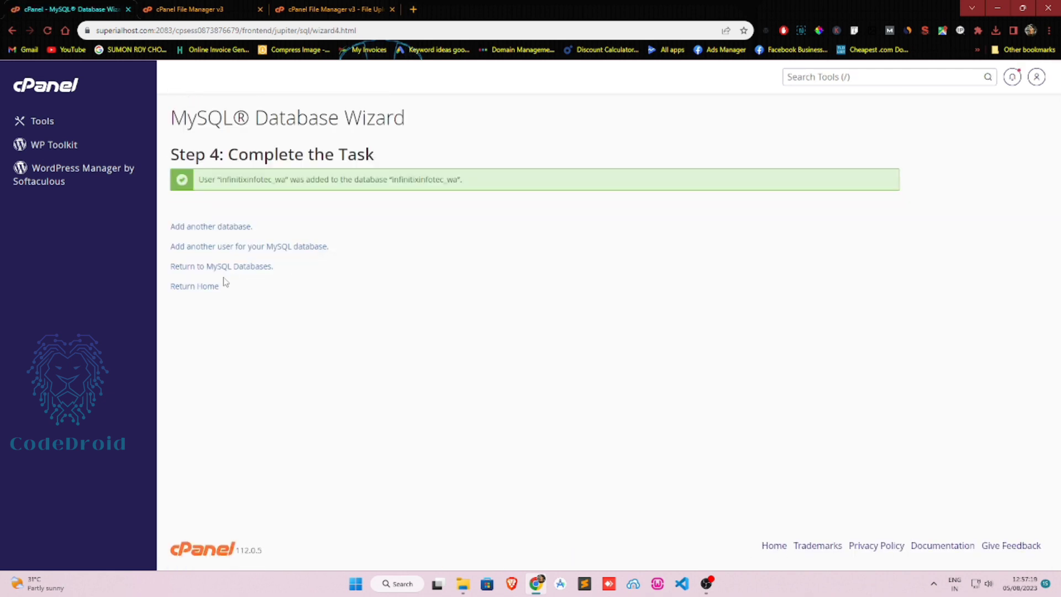
left_click(201, 286)
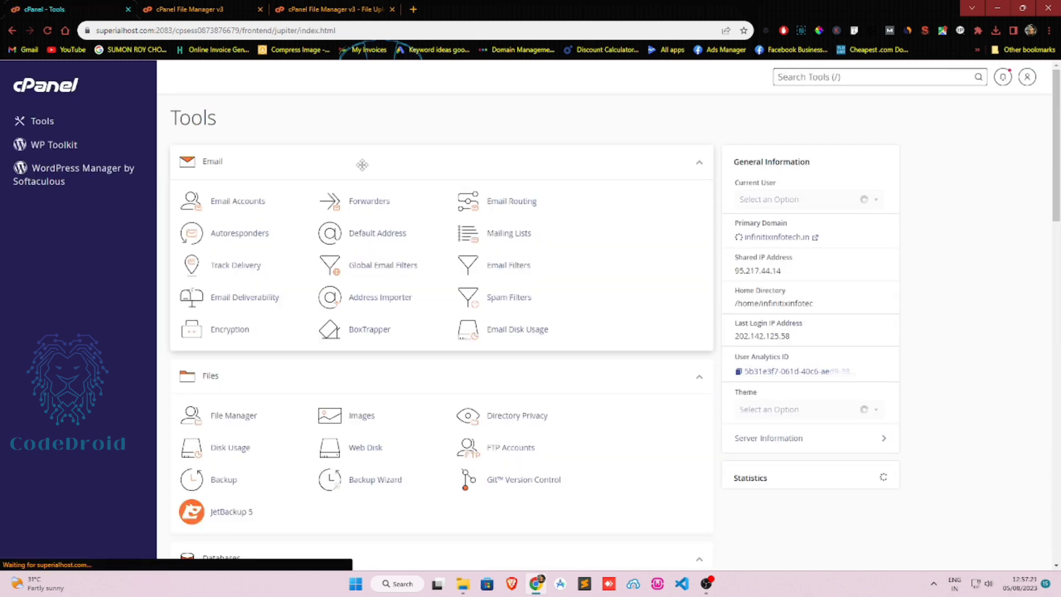
Check that the wasender.zip upload completed and close the upload page.
left_click(348, 9)
left_click(237, 7)
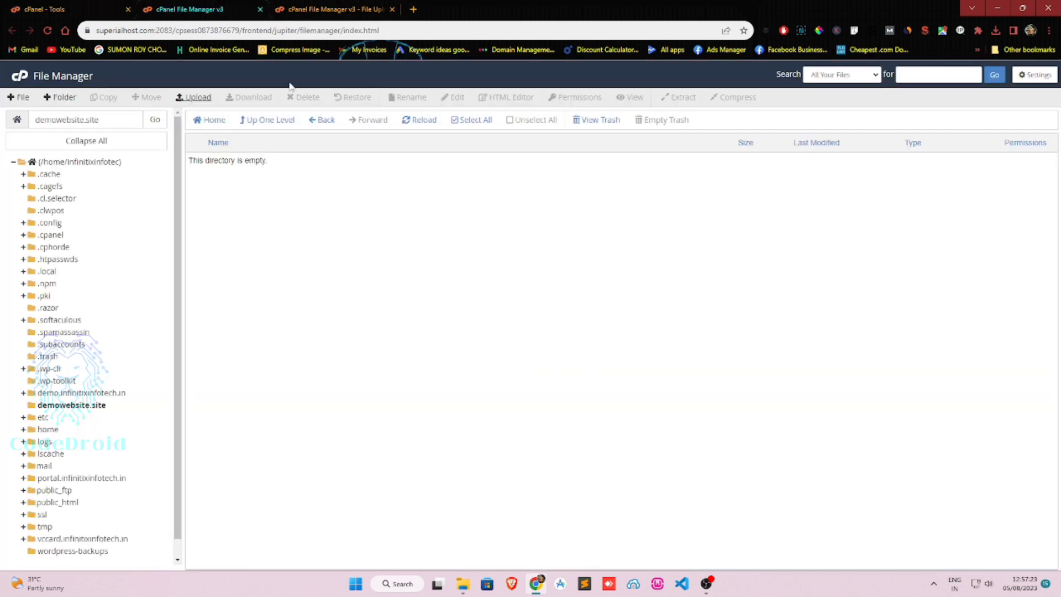
left_click(330, 7)
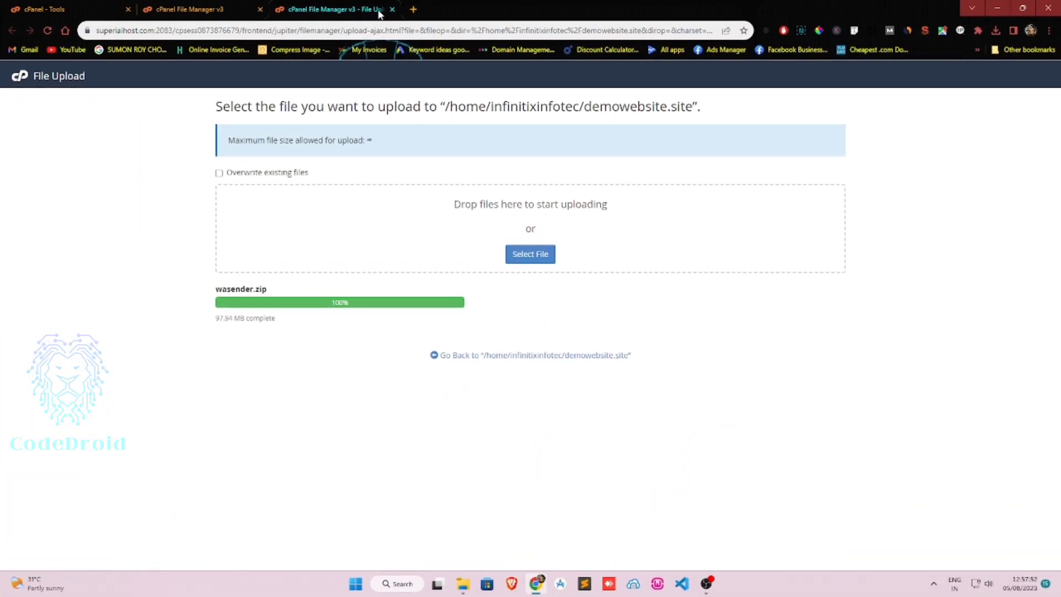
left_click(392, 10)
Extract wasender.zip into demowebsite.site and reload the folder listing.
left_click(425, 129)
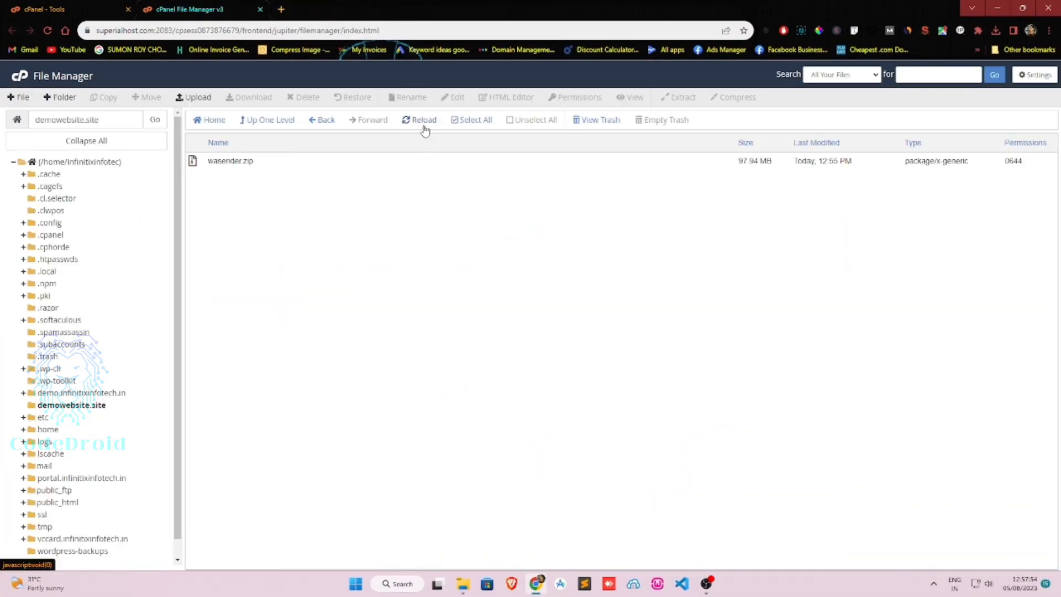
left_click(348, 161)
right_click(348, 160)
left_click(376, 281)
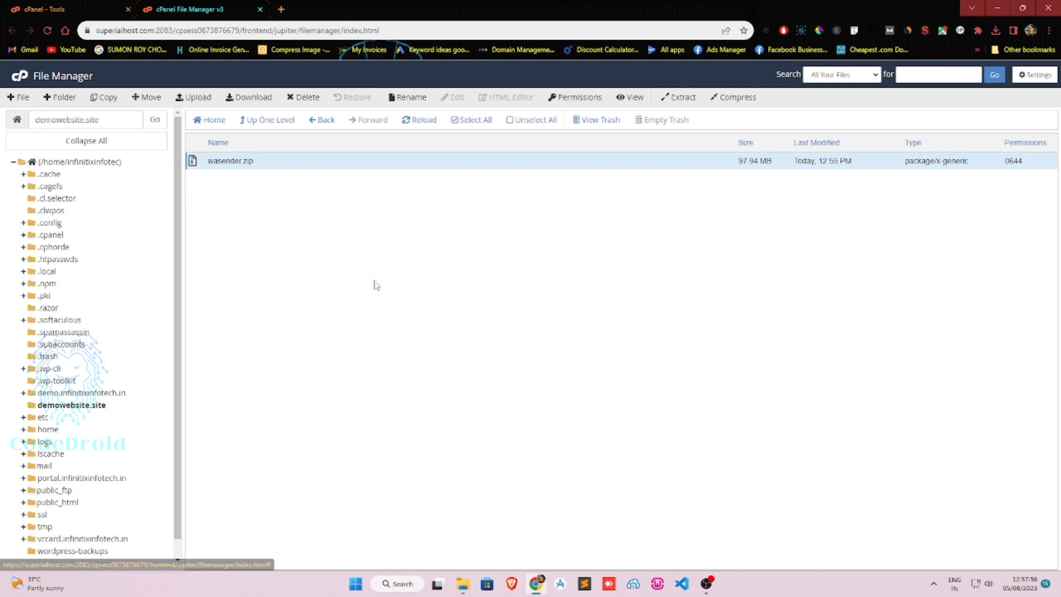
key("Return")
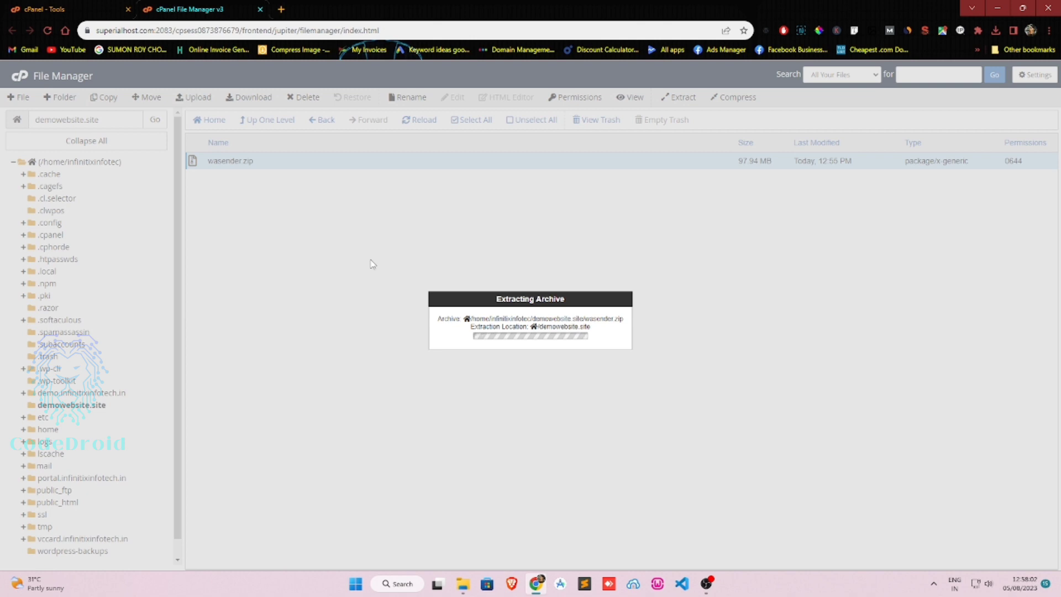
left_click(710, 428)
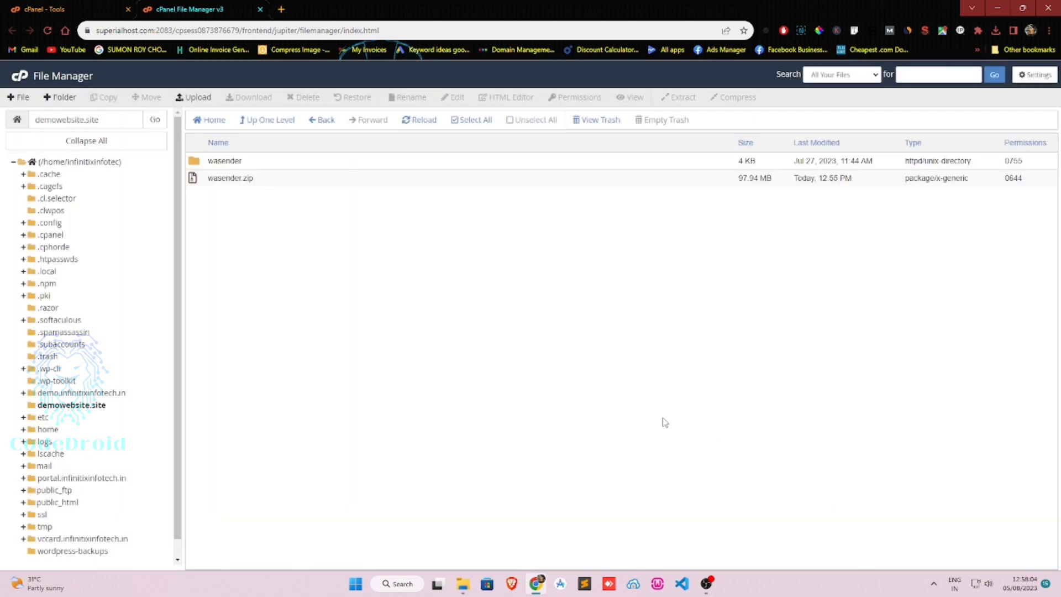
left_click(422, 119)
Move all files from the wasender folder up into /demowebsite.site.
double_click(372, 161)
left_click(468, 121)
right_click(437, 191)
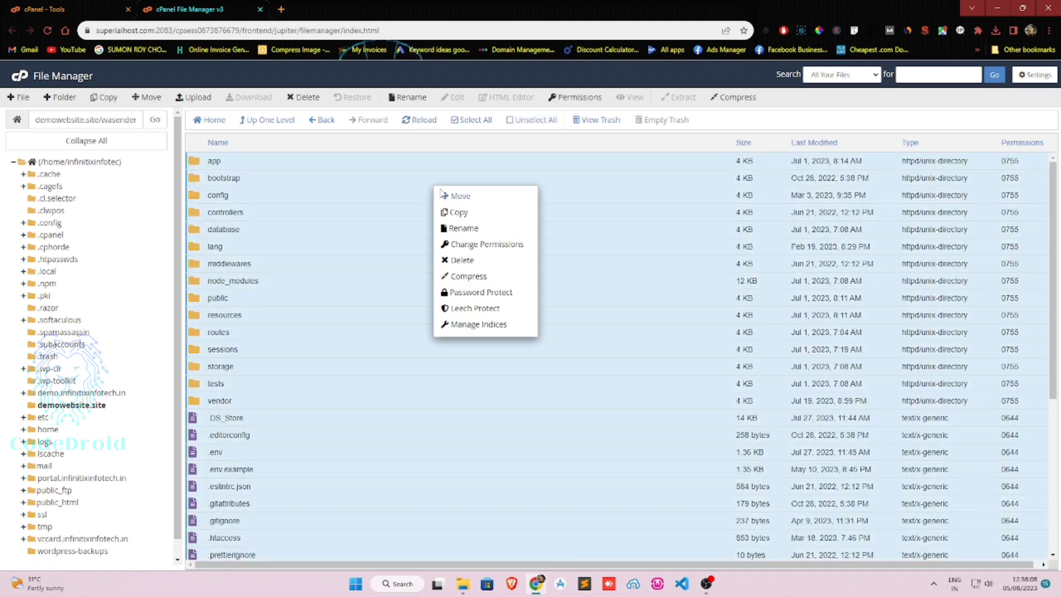
left_click(445, 196)
left_click_drag(502, 365, 579, 368)
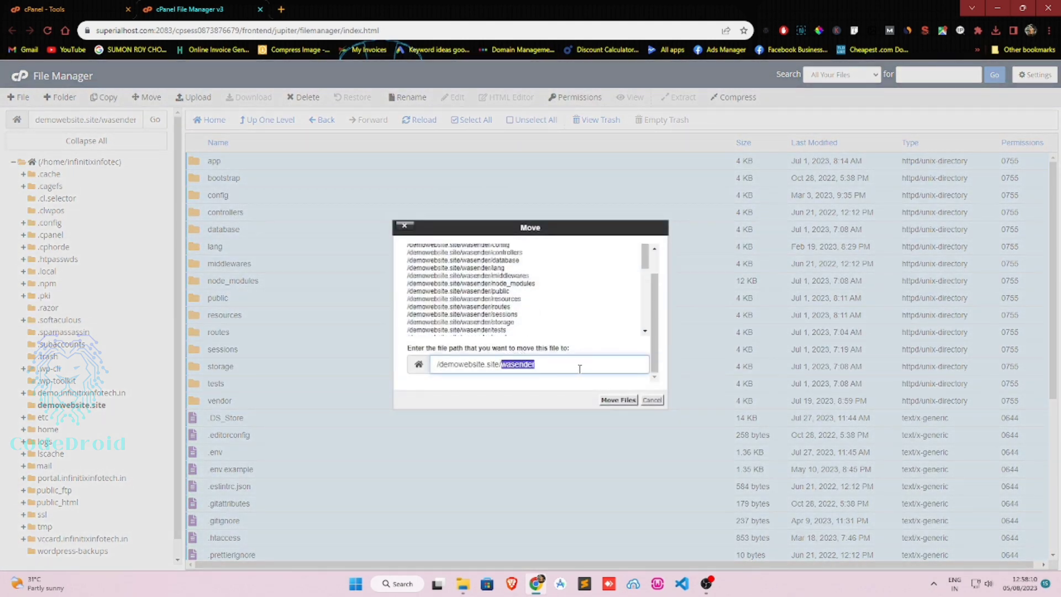
key("BackSpace")
key("Return")
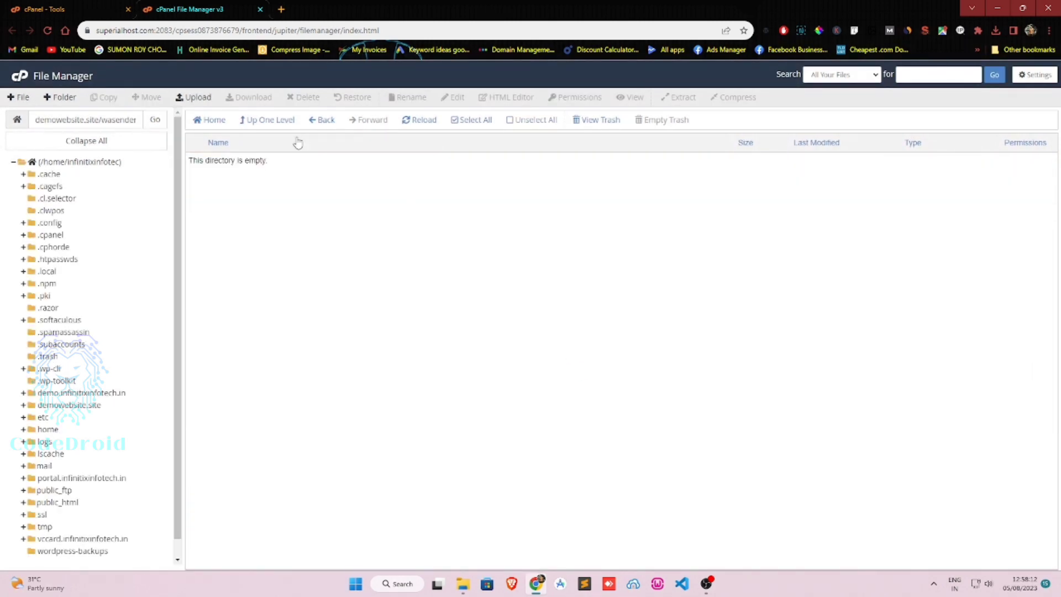
Open the demowebsite.site folder to check the moved app files.
left_click(285, 131)
scroll(325, 357, "down", 3)
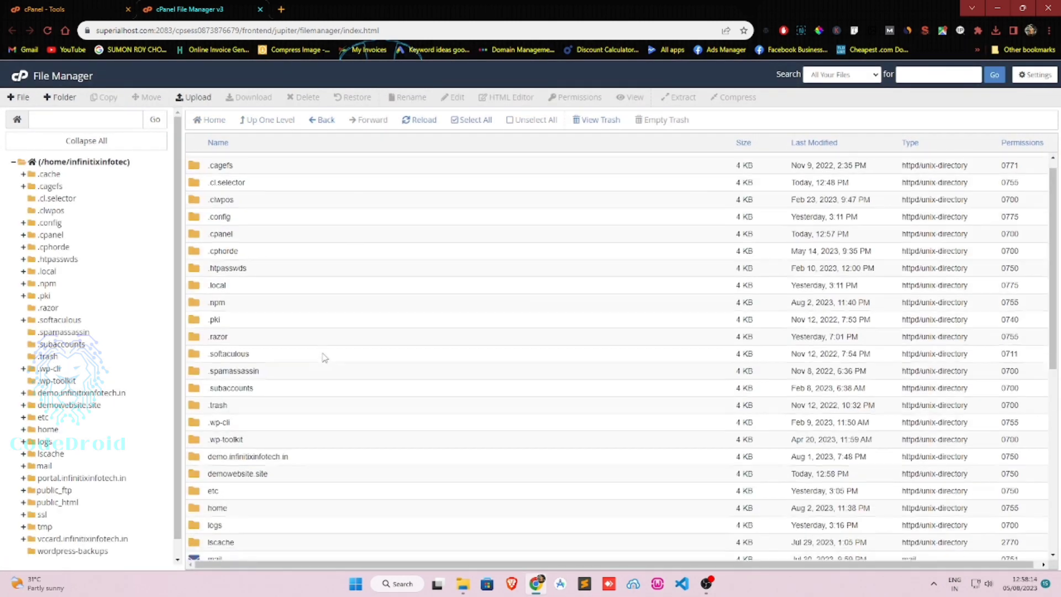
double_click(305, 379)
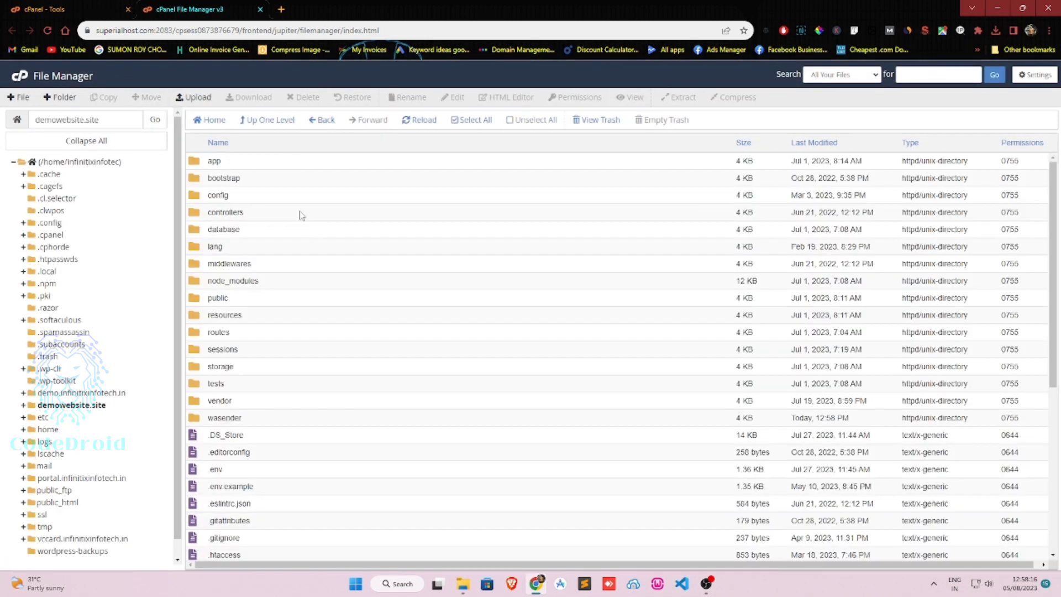
scroll(300, 216, "down", 3)
scroll(302, 213, "up", 5)
Copy the demowebsite.site folder name and load that site in a new browser tab.
left_click(98, 119)
key("ctrl+a")
key("ctrl+c")
key("ctrl+t")
key("ctrl+v")
key("Return")
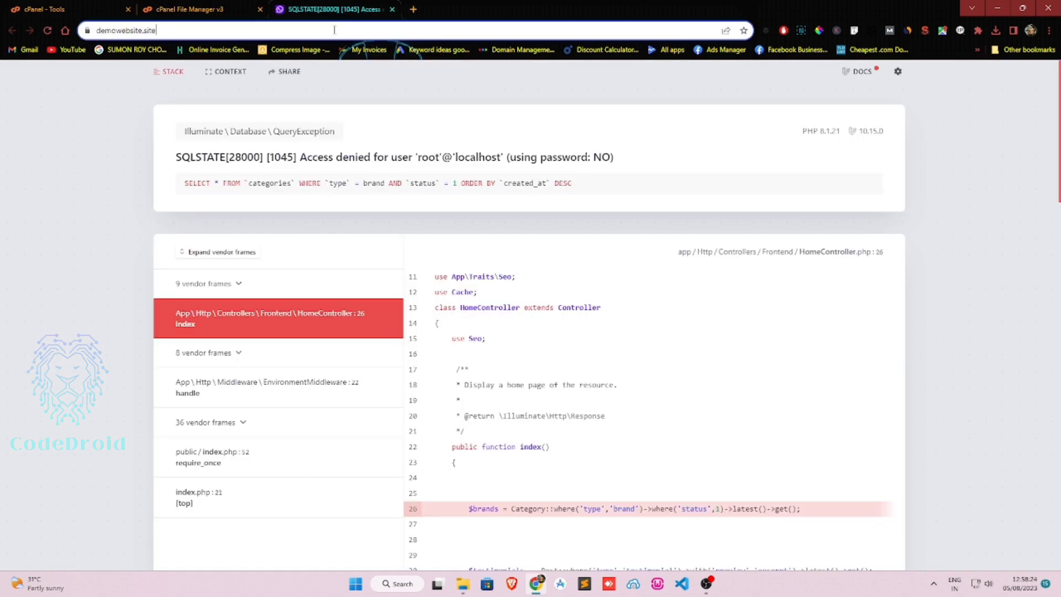
Open the site's /public/install web installer and pass the requirements check.
left_click(357, 31)
type("/pub")
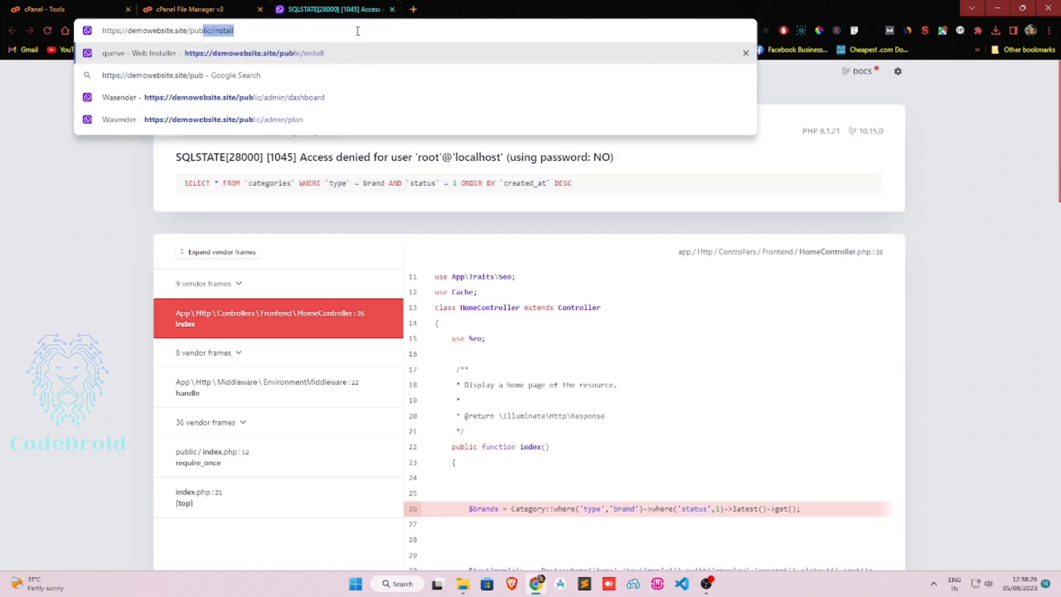
type("lic/instal")
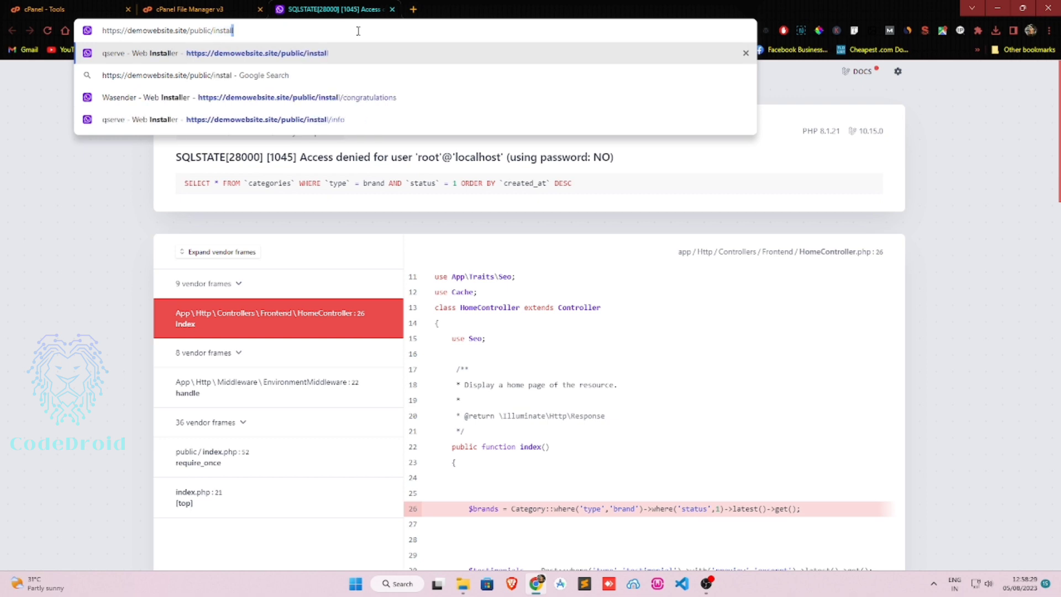
key("Return")
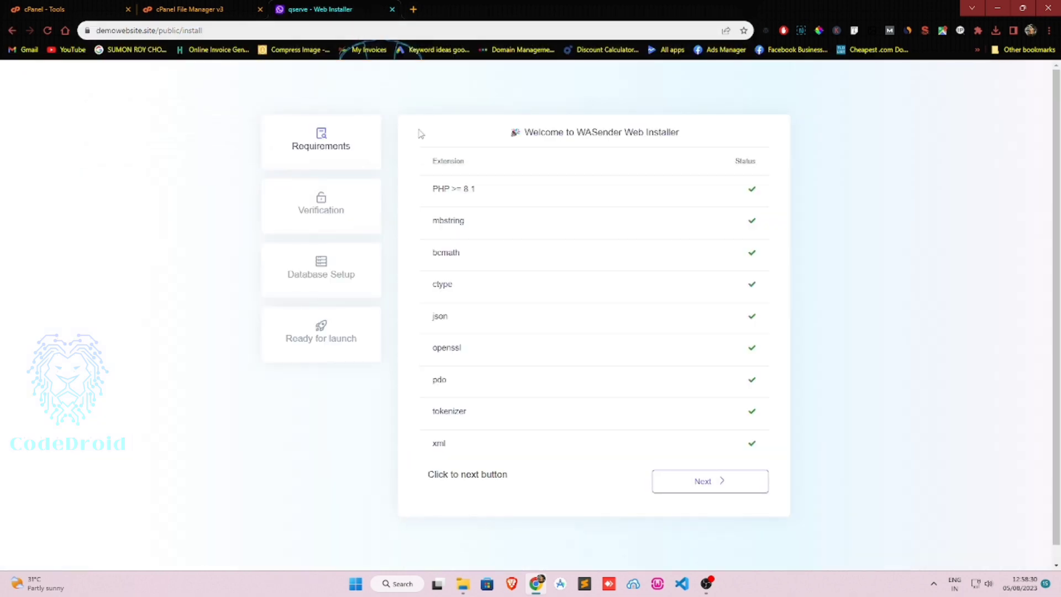
left_click(729, 479)
Look for the purchase key in Downloads and enter site name 'Wasender'.
left_click(558, 206)
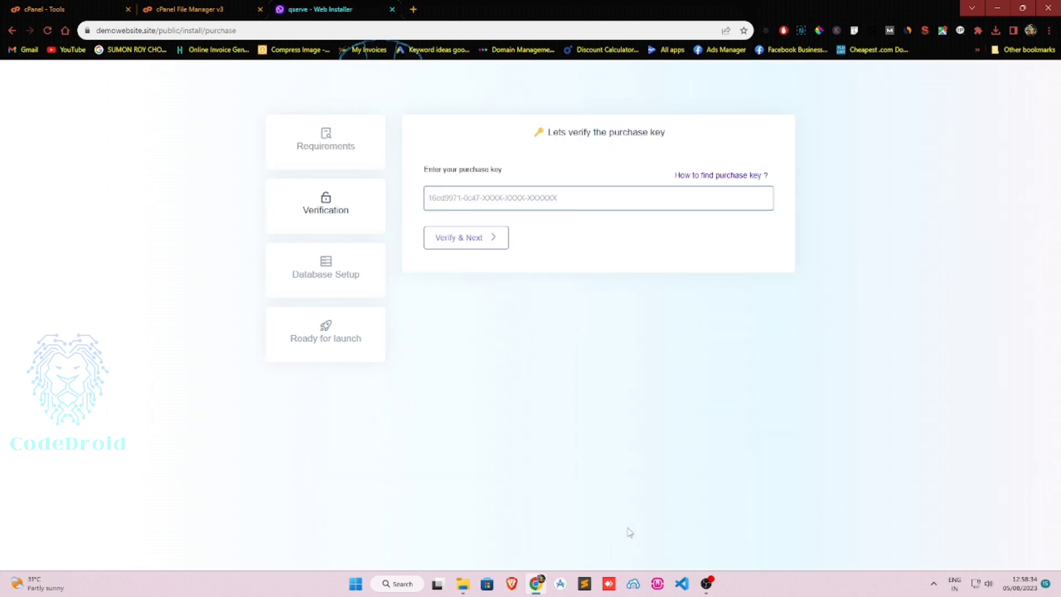
left_click(462, 585)
left_click(505, 337)
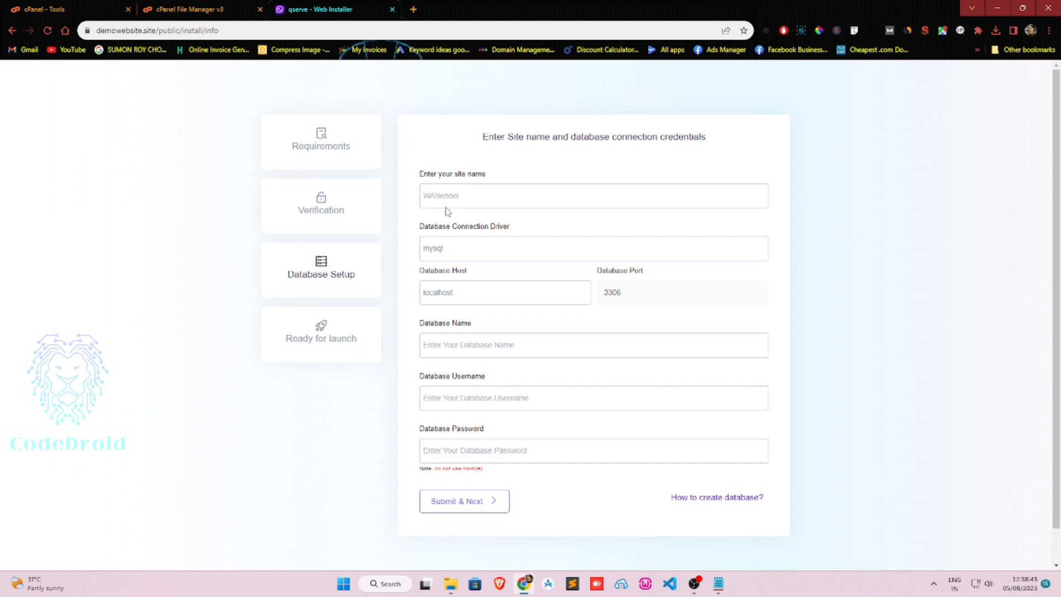
left_click(478, 189)
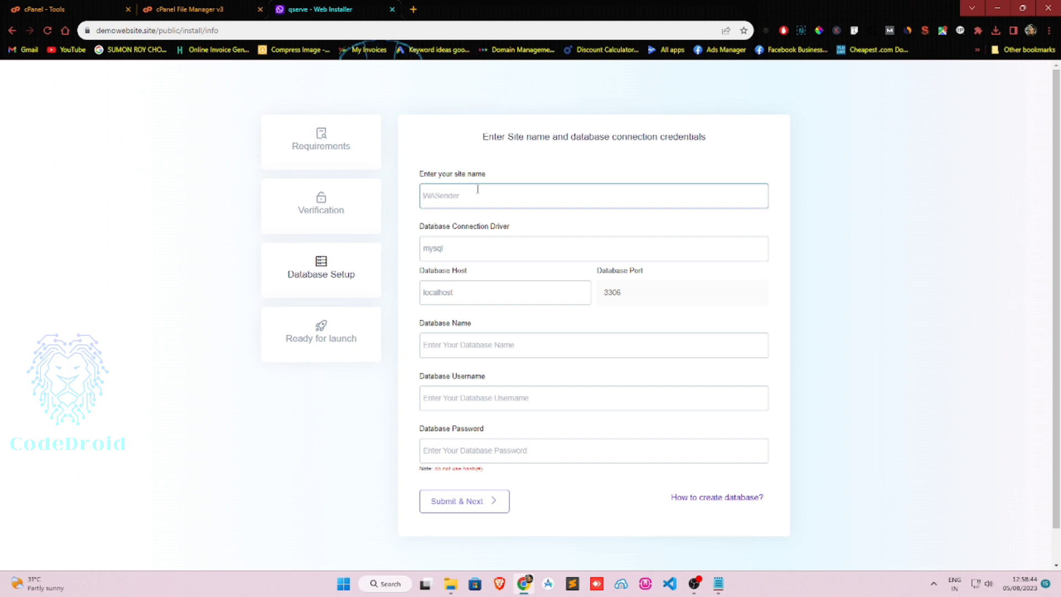
type("Wasender")
Paste the database name from clipboard history and reuse it as the database username.
left_click(457, 343)
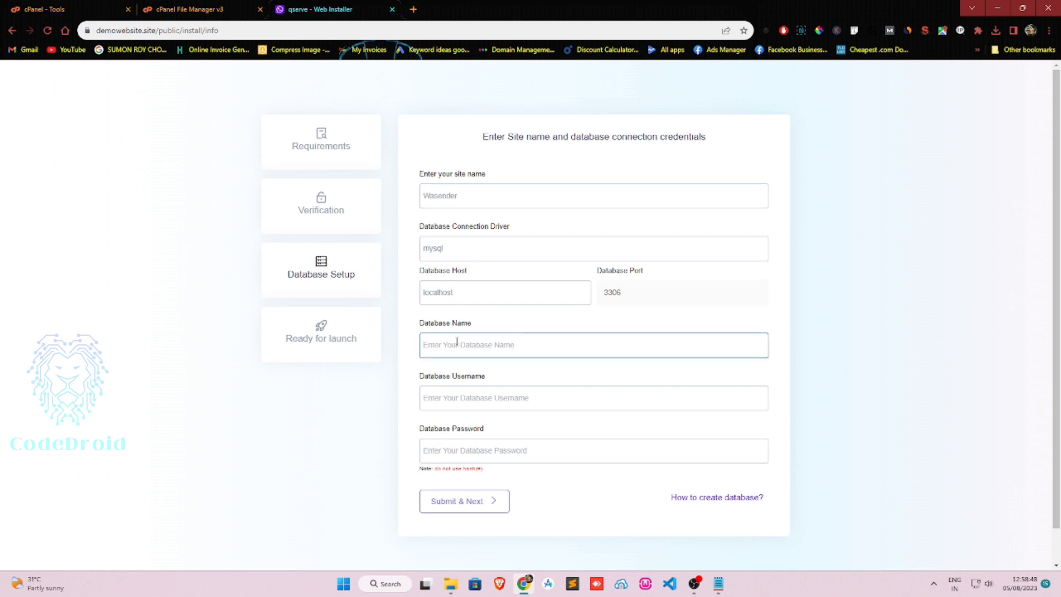
key("super+v")
left_click(514, 491)
key("ctrl+a")
key("ctrl+c")
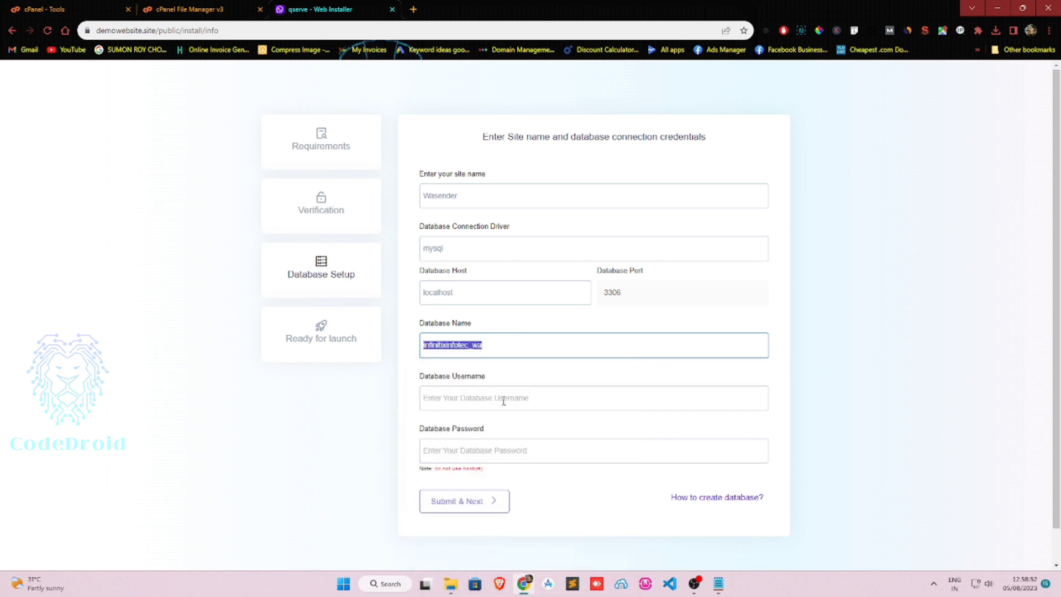
left_click(504, 399)
key("ctrl+v")
Paste the correct database password from clipboard history and submit the database setup.
left_click(492, 449)
key("super+v")
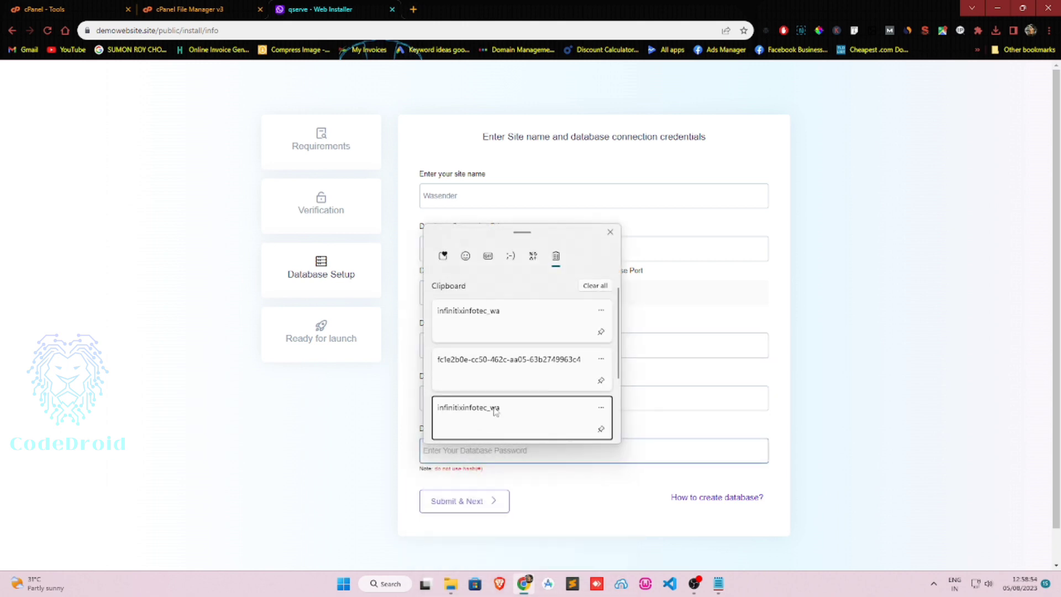
left_click(494, 412)
key("ctrl+a")
key("BackSpace")
key("super+v")
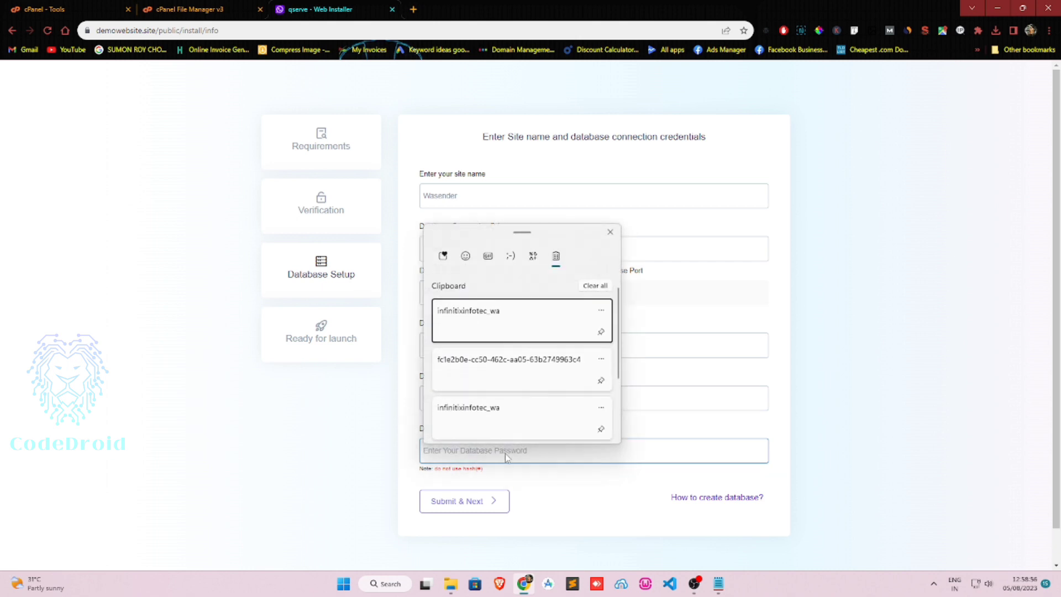
scroll(489, 413, "down", 3)
left_click(489, 410)
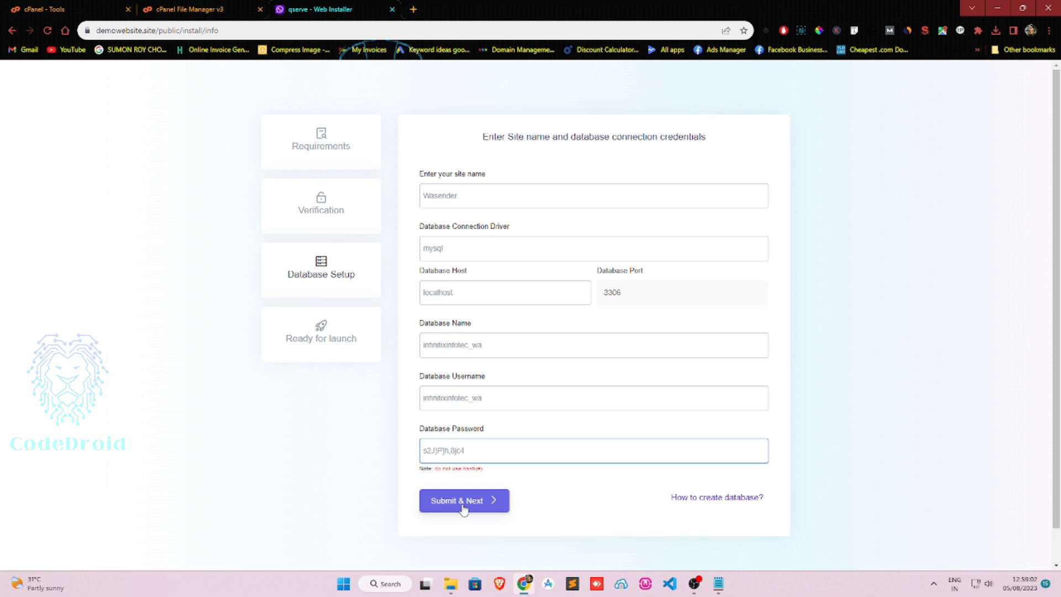
left_click(463, 506)
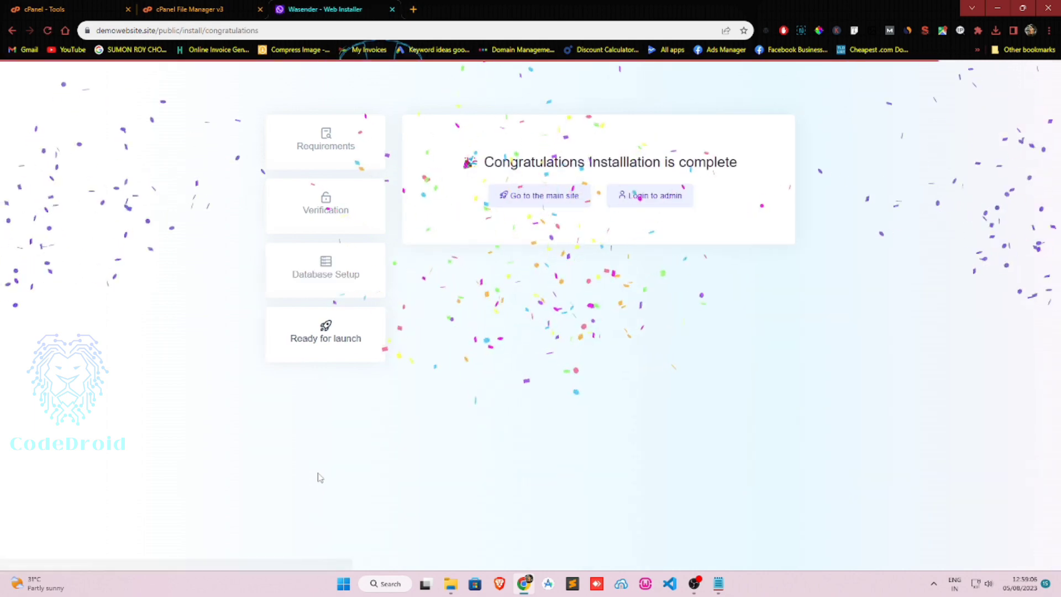
Go to the admin login page and enter the admin e-mail address.
left_click(665, 201)
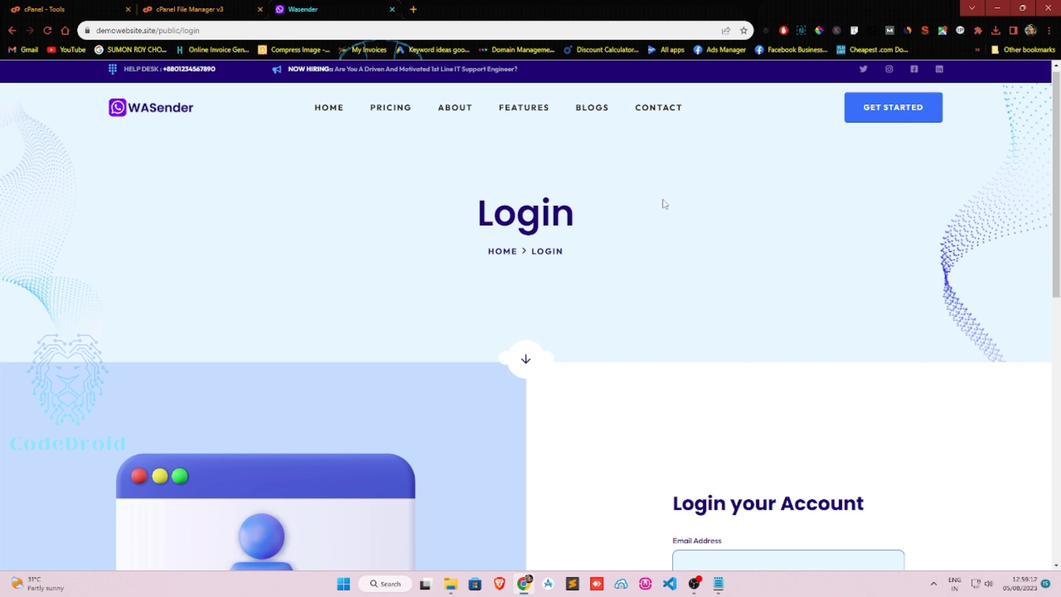
scroll(664, 204, "down", 5)
left_click(730, 292)
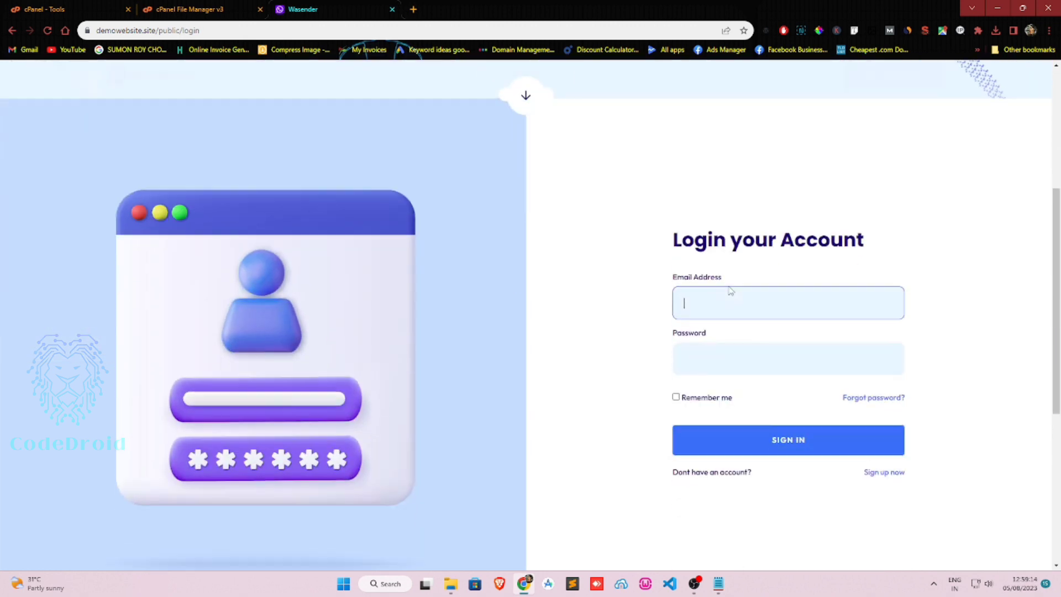
type("admin@")
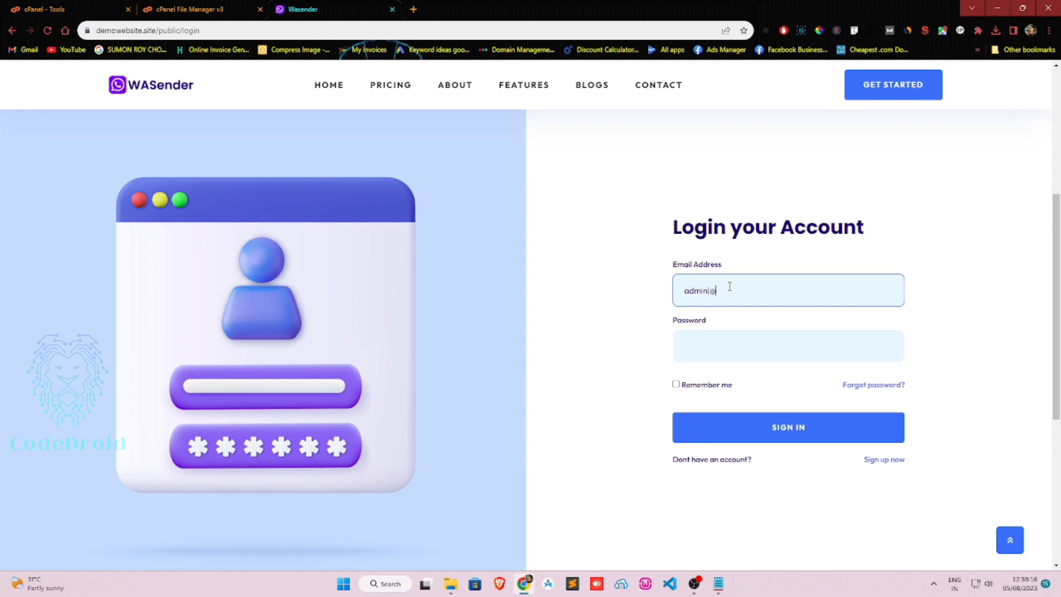
key("BackSpace")
key("BackSpace")
type("n@admin.com")
Enter the admin password and sign in.
left_click(725, 352)
type("1234")
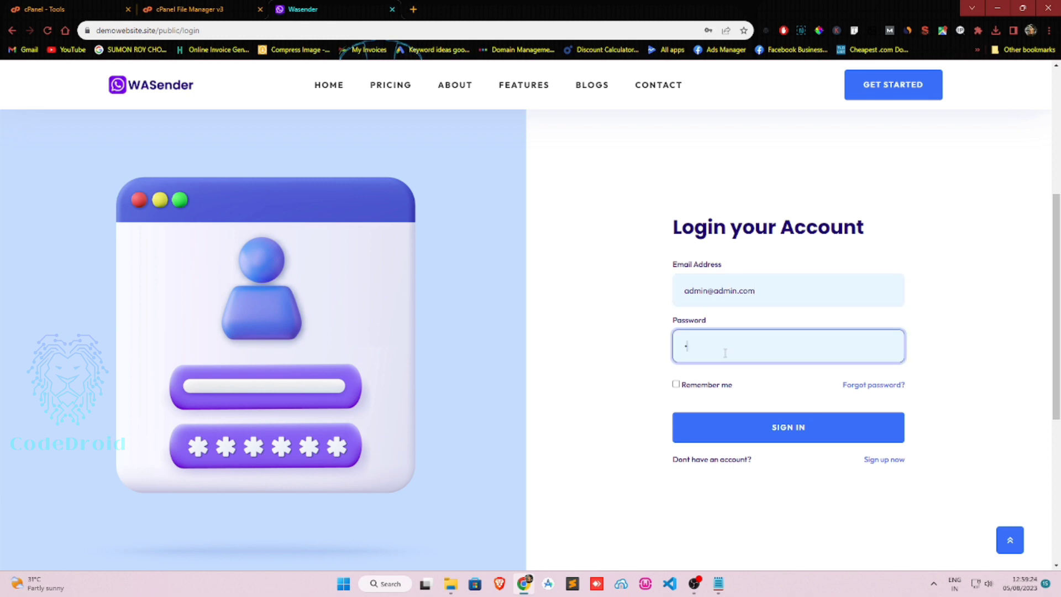
key("ctrl+a")
type("1234567")
key("Return")
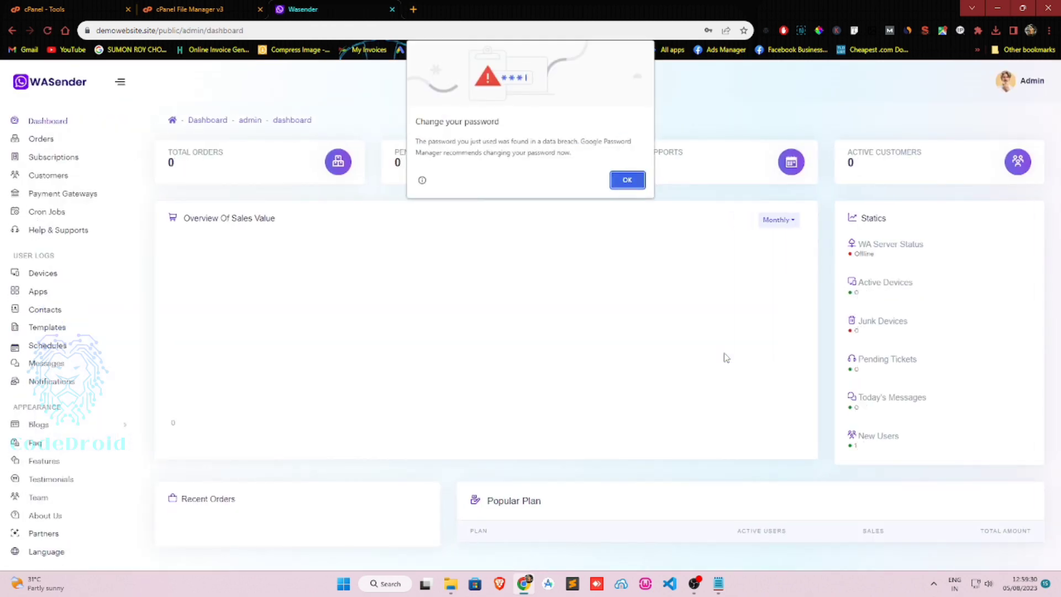
Dismiss the browser warning, open Orders' Currency Settings, and select the USD currency name.
left_click(626, 182)
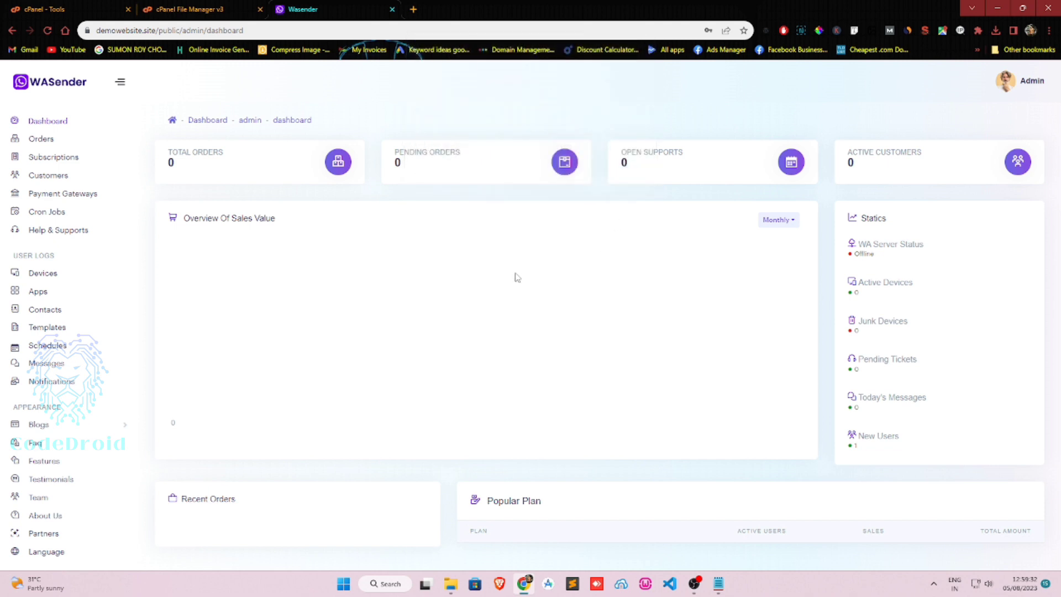
left_click(47, 157)
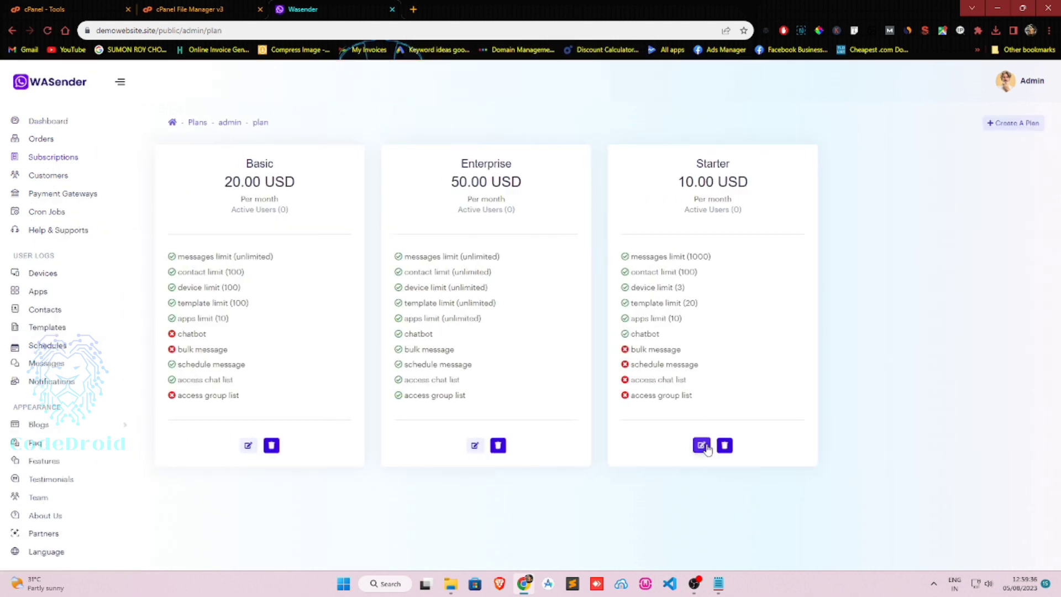
left_click(39, 139)
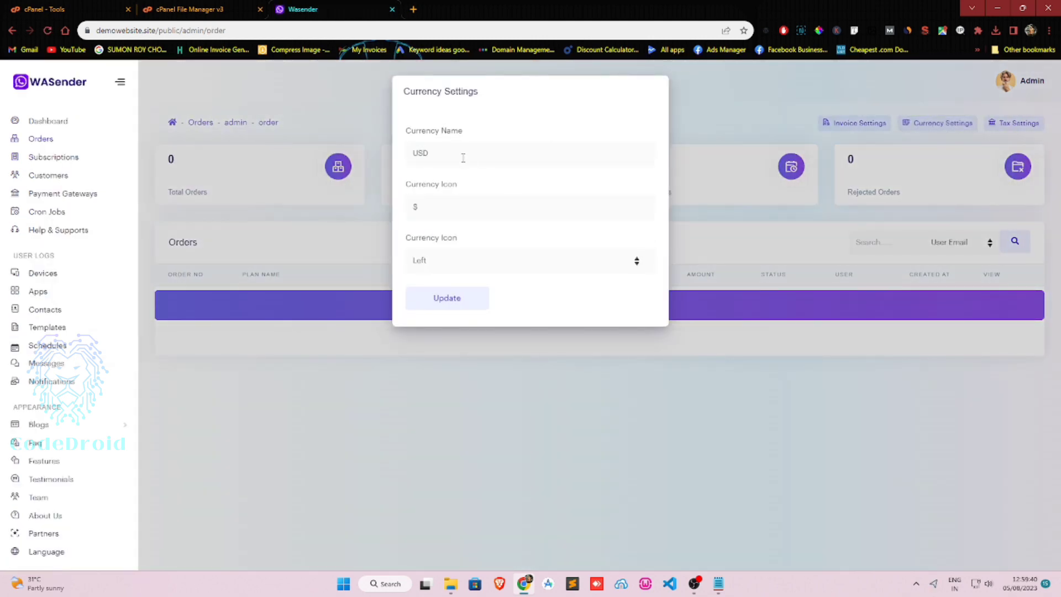
left_click_drag(462, 159, 351, 160)
Search the web for 'inr symbol' and copy the ₹ sign.
left_click(414, 9)
type("inr")
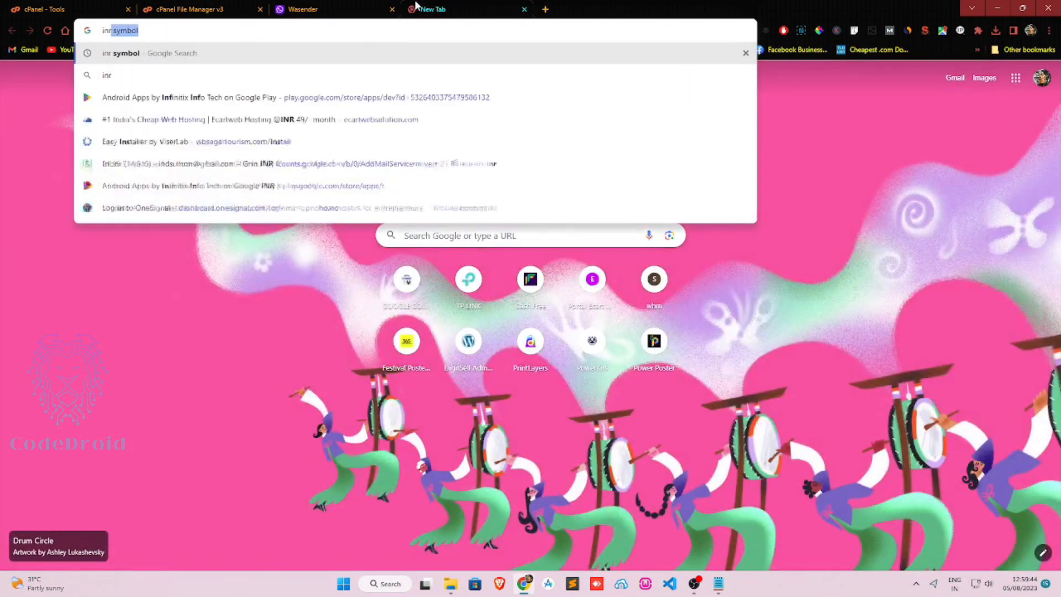
type(" symbol")
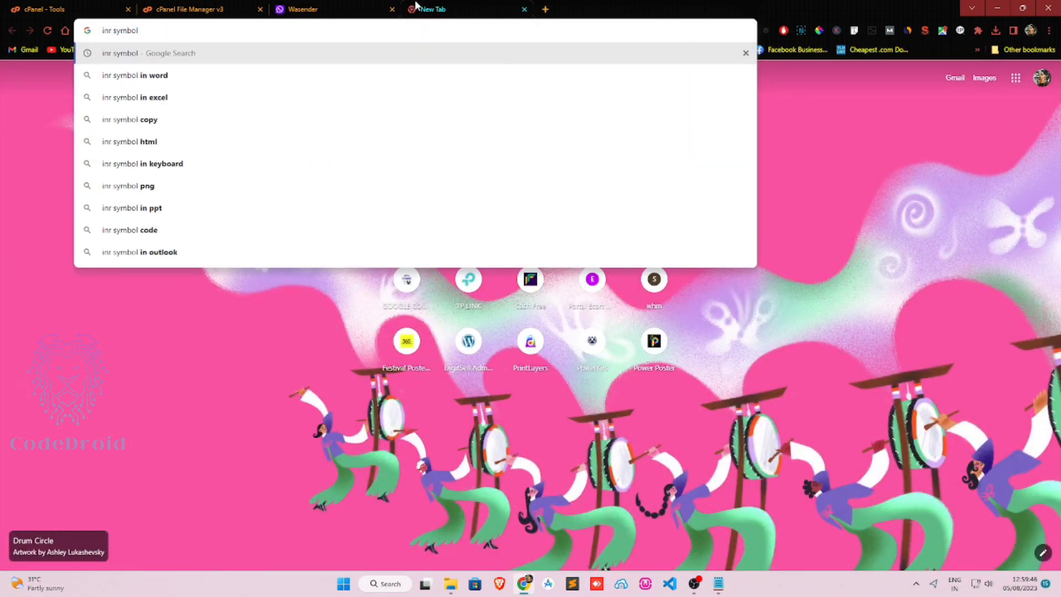
key("Return")
left_click(253, 199)
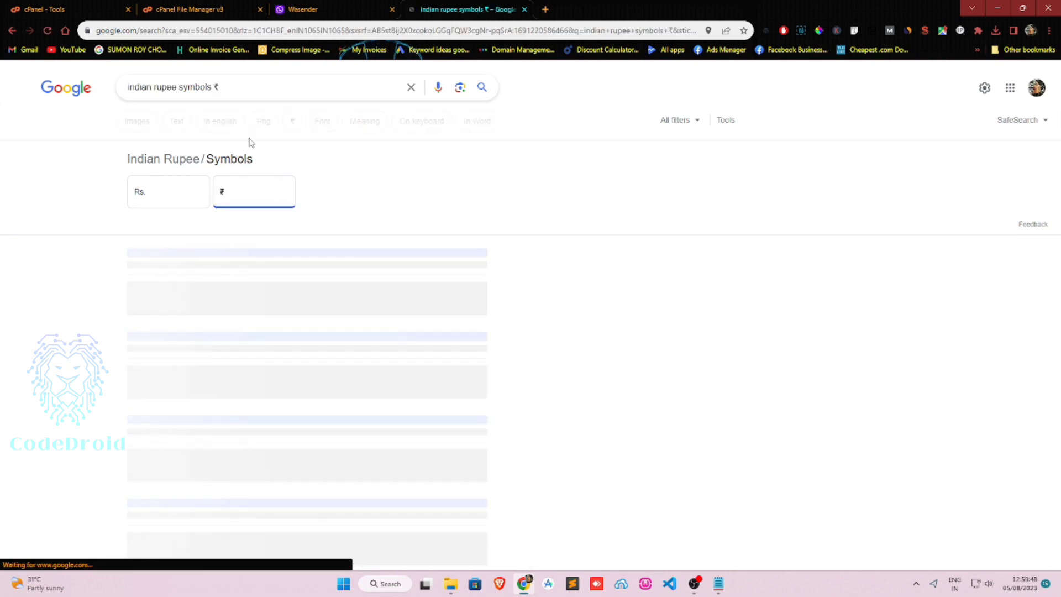
left_click_drag(221, 88, 213, 88)
key("ctrl+c")
Replace the $ currency icon with ₹, save the currency settings, and view the plans list.
left_click(348, 8)
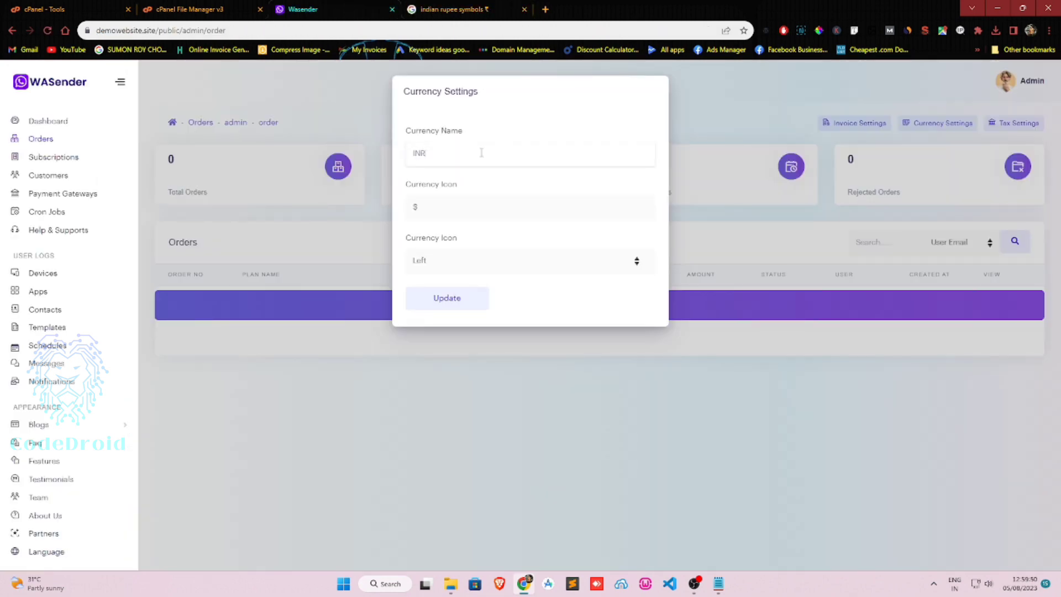
key("BackSpace")
key("ctrl+v")
left_click(452, 296)
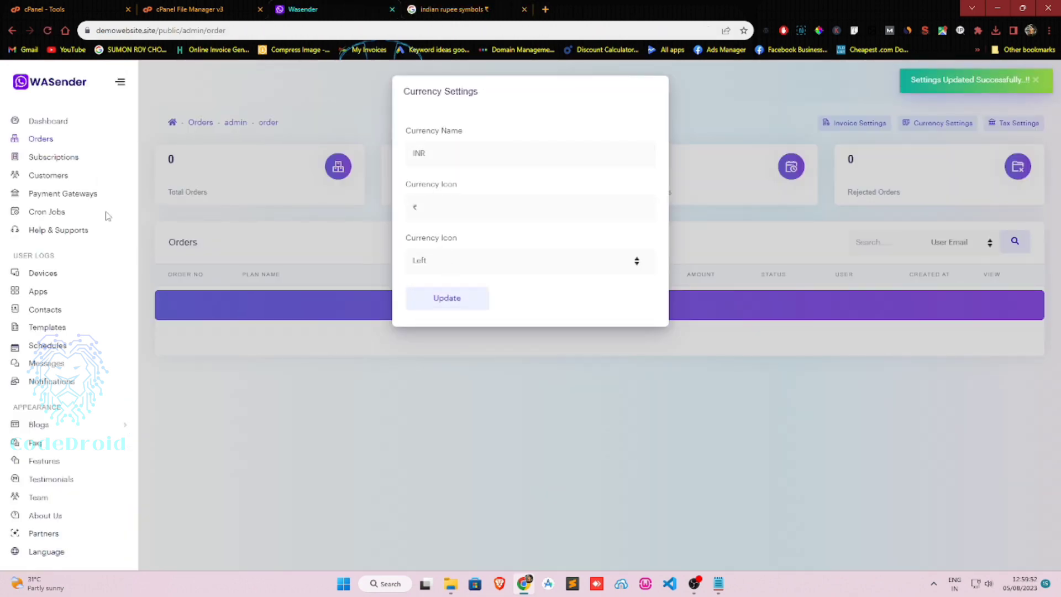
left_click(552, 472)
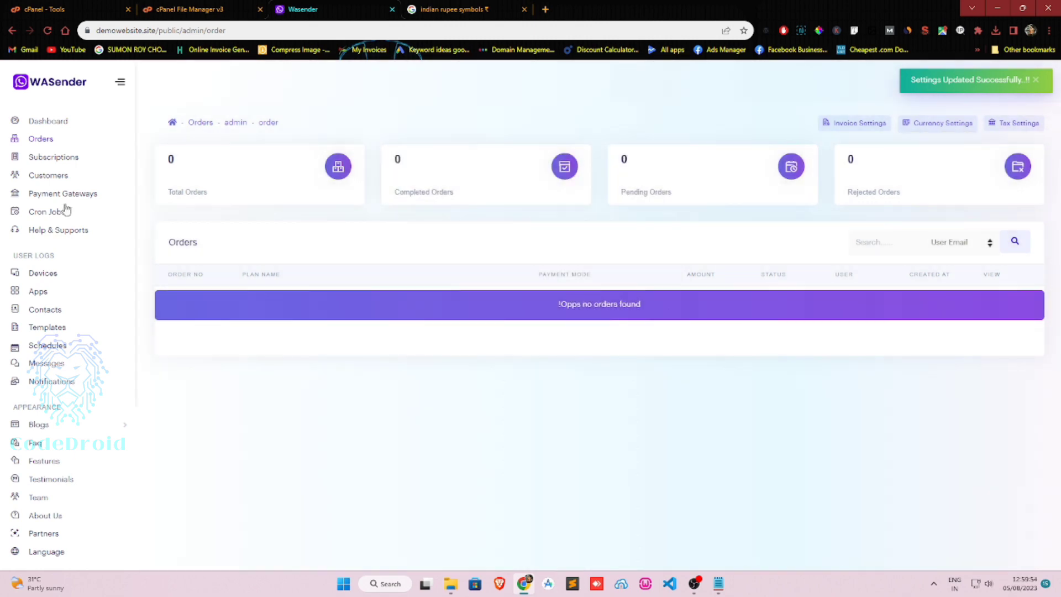
left_click(51, 159)
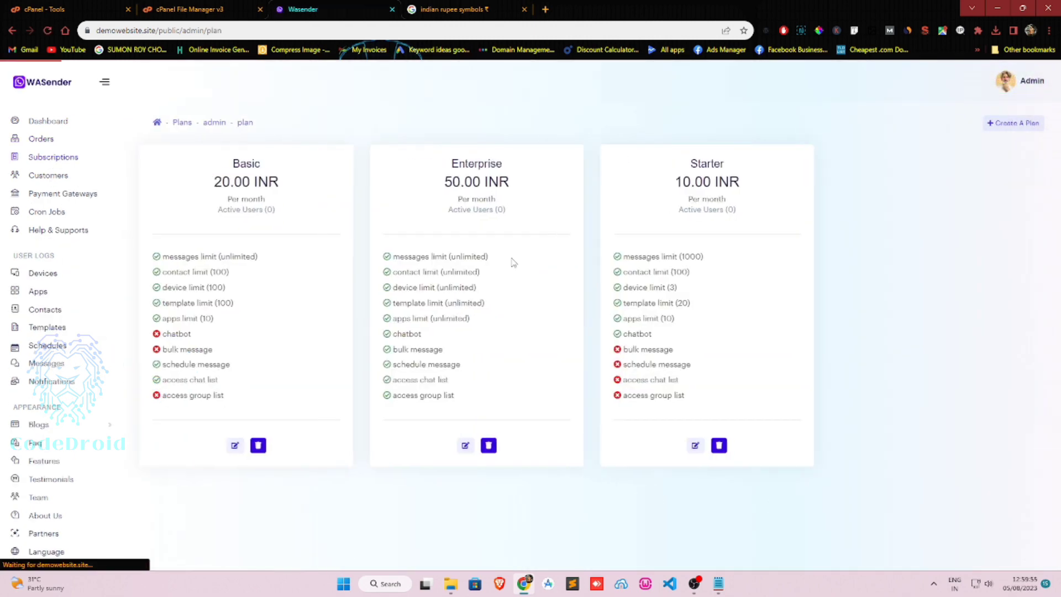
Set the Starter plan price to 0 and enable Bulk, Schedule Message, Chat and Group List Access.
left_click(701, 445)
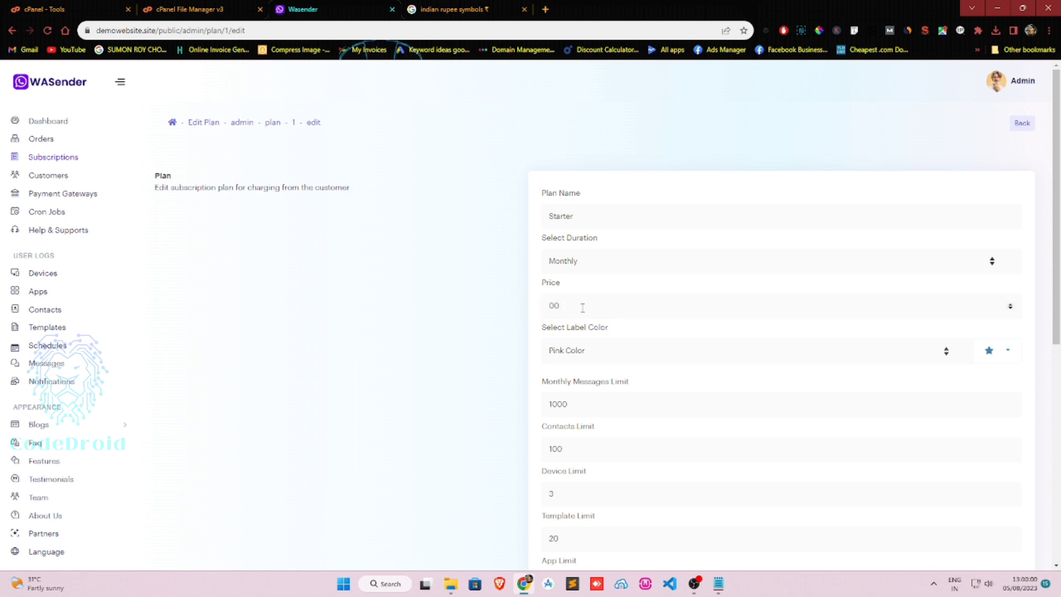
left_click_drag(580, 308, 483, 317)
scroll(482, 317, "down", 7)
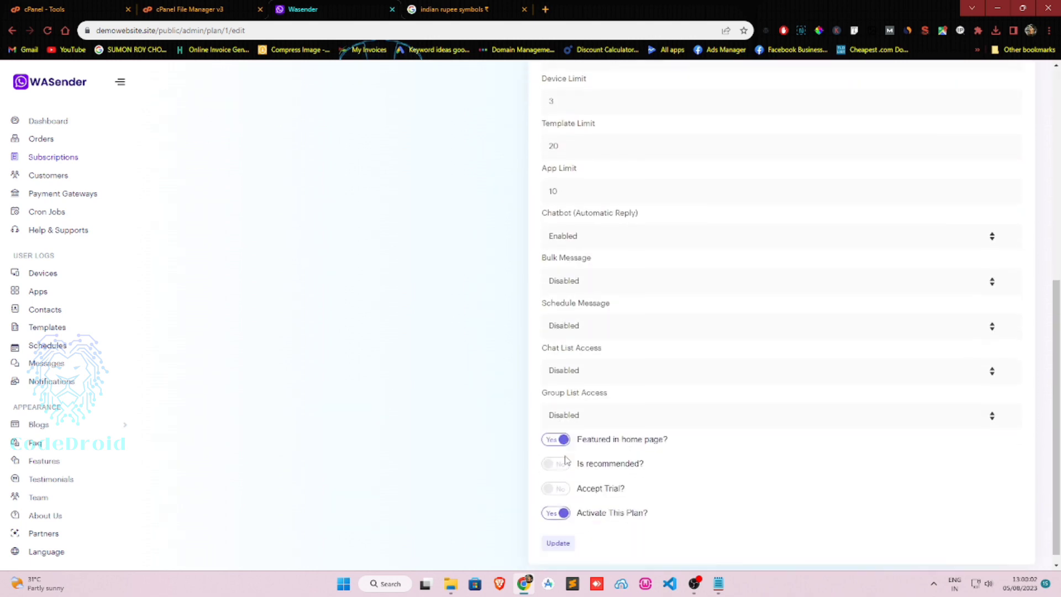
left_click(585, 408)
left_click(584, 422)
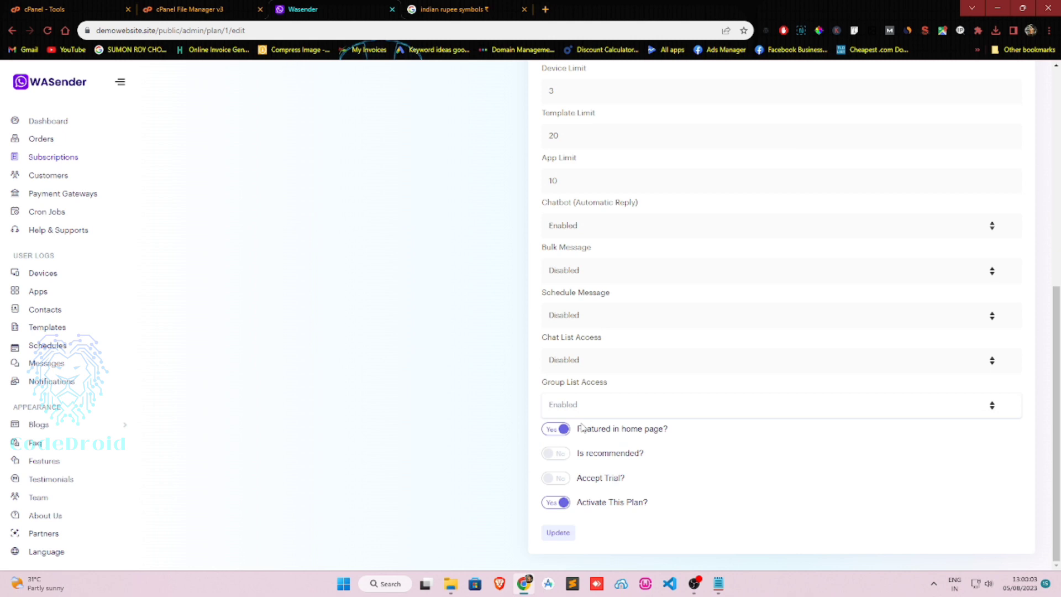
left_click(598, 364)
left_click(594, 374)
left_click(601, 318)
left_click(592, 332)
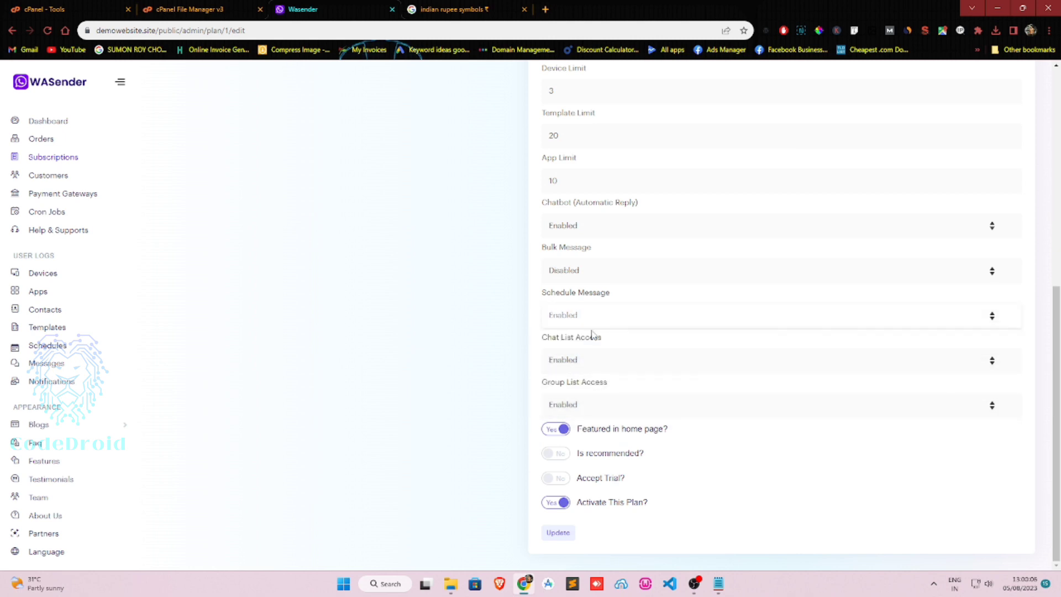
left_click(589, 274)
left_click(587, 287)
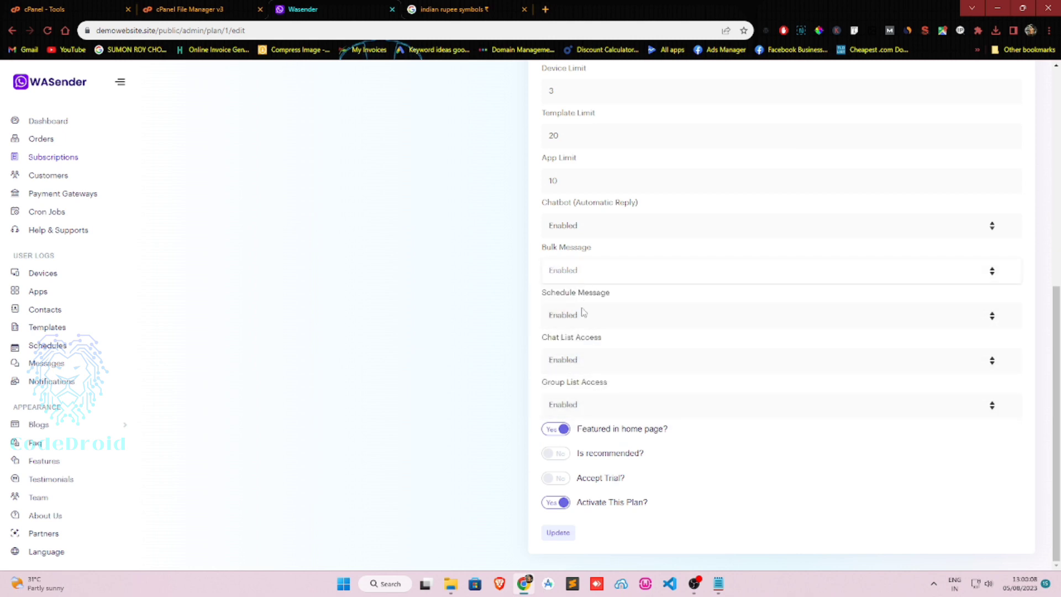
Mark Starter as recommended with a free trial and save the plan.
left_click(560, 459)
left_click(556, 479)
scroll(569, 469, "down", 1)
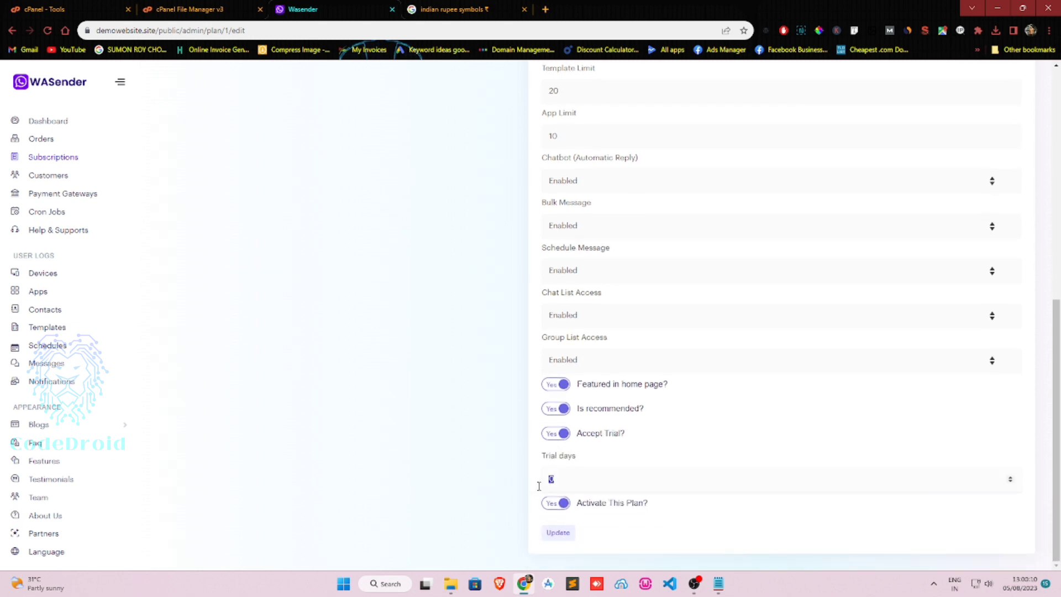
left_click(561, 533)
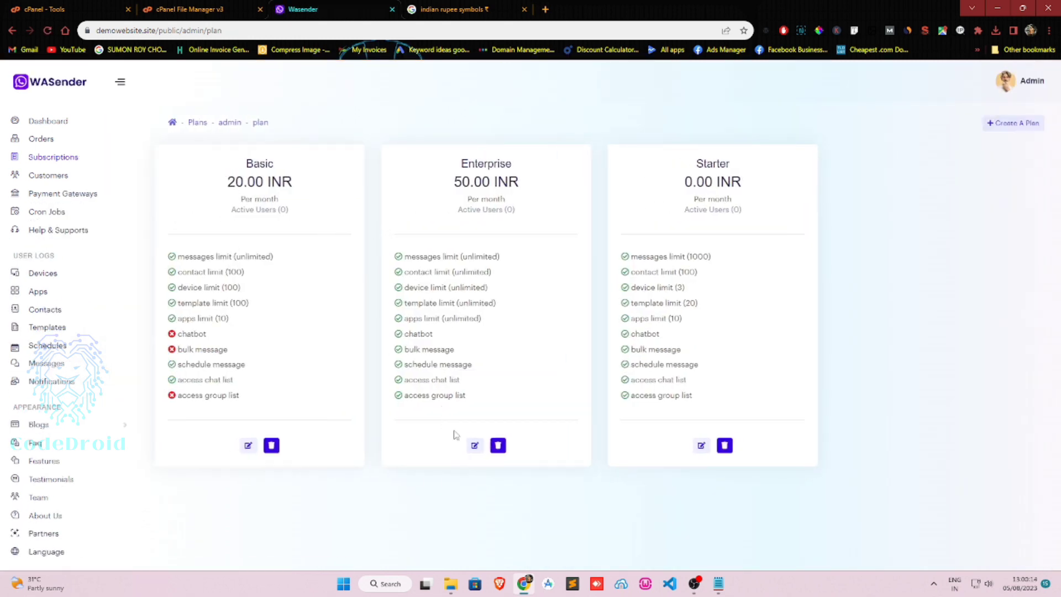
left_click(474, 445)
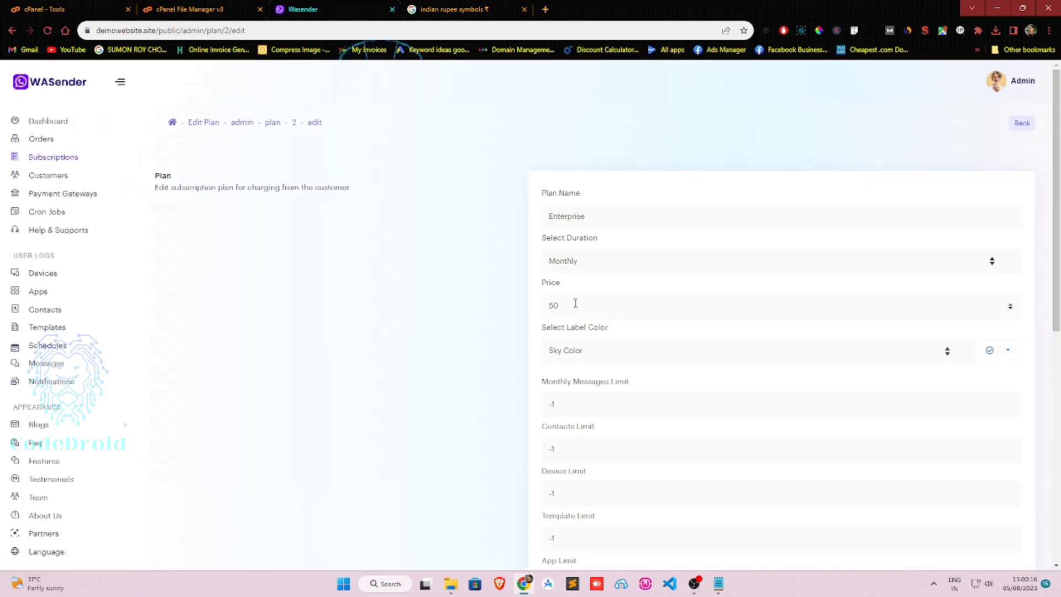
Set the Enterprise plan price to 999 and save it.
left_click_drag(575, 303, 525, 308)
type("4")
key("BackSpace")
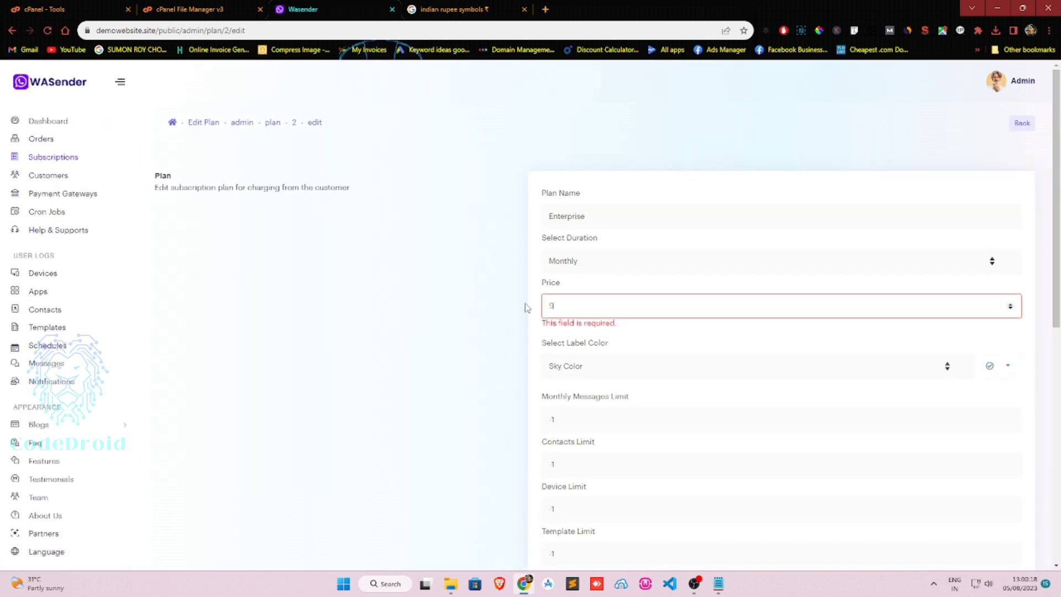
type("999")
scroll(525, 308, "down", 8)
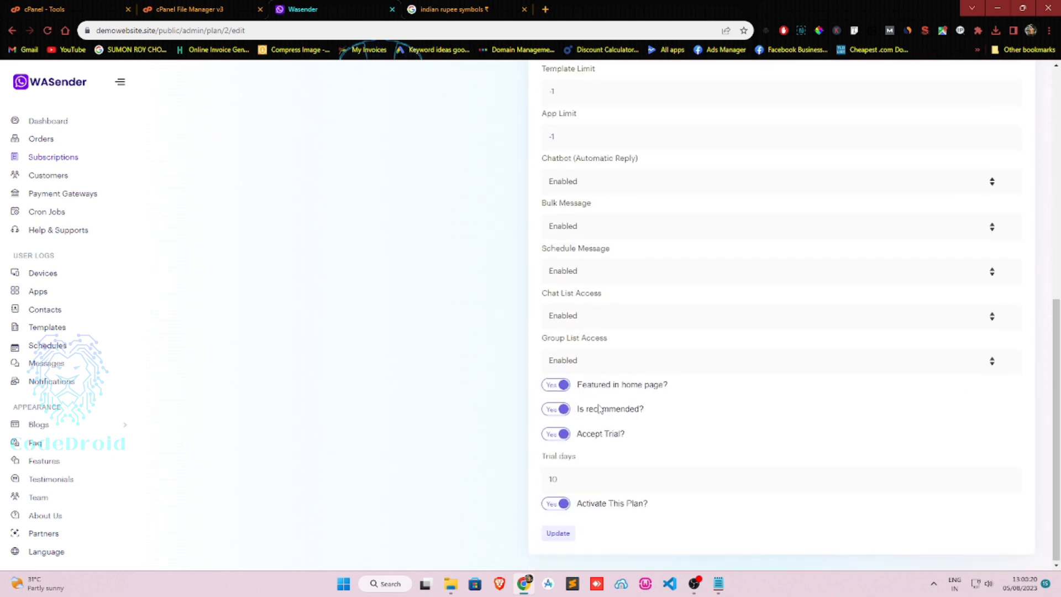
left_click(558, 530)
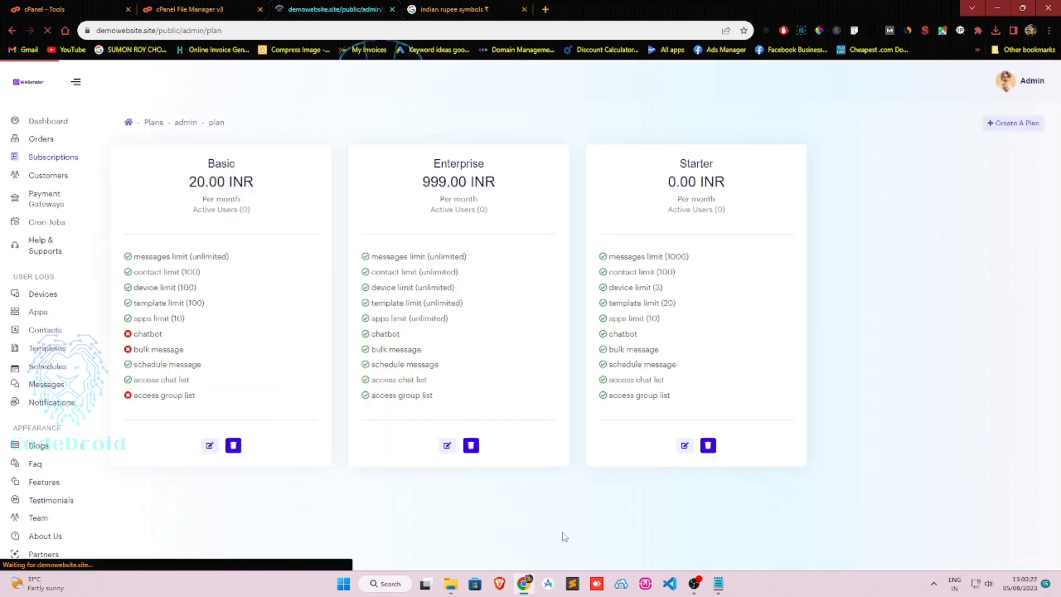
Enable Chatbot and Bulk Message on the Basic plan, mark it recommended, and save.
left_click(248, 445)
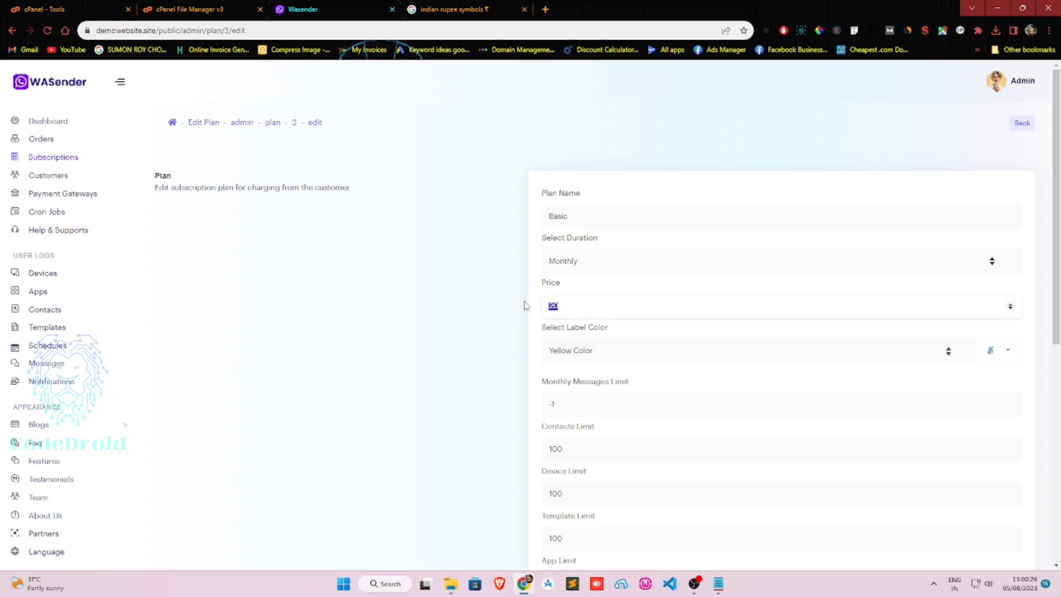
scroll(524, 306, "down", 5)
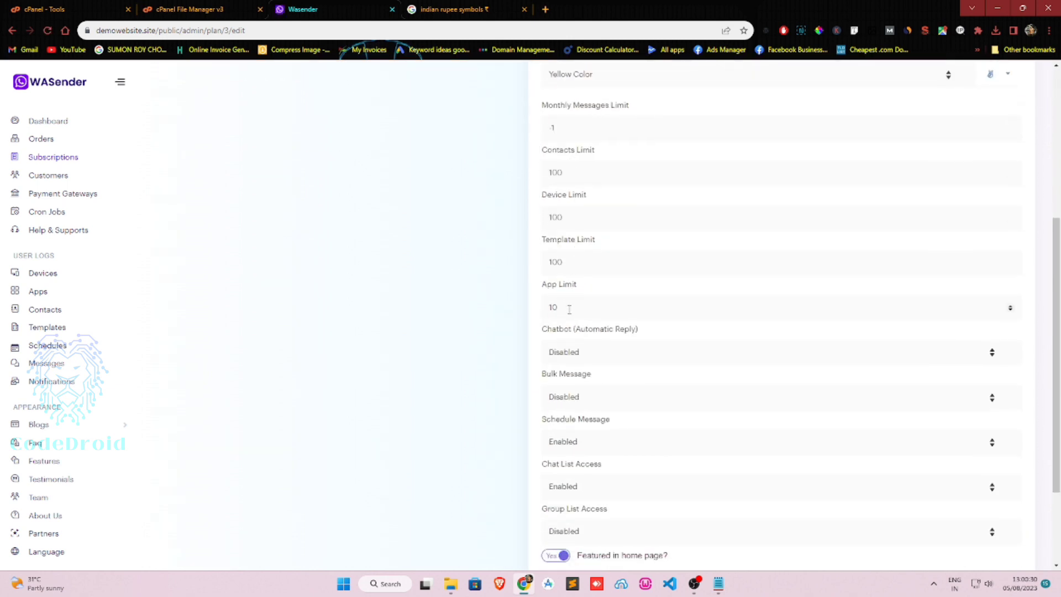
left_click(569, 355)
left_click(575, 368)
left_click(577, 397)
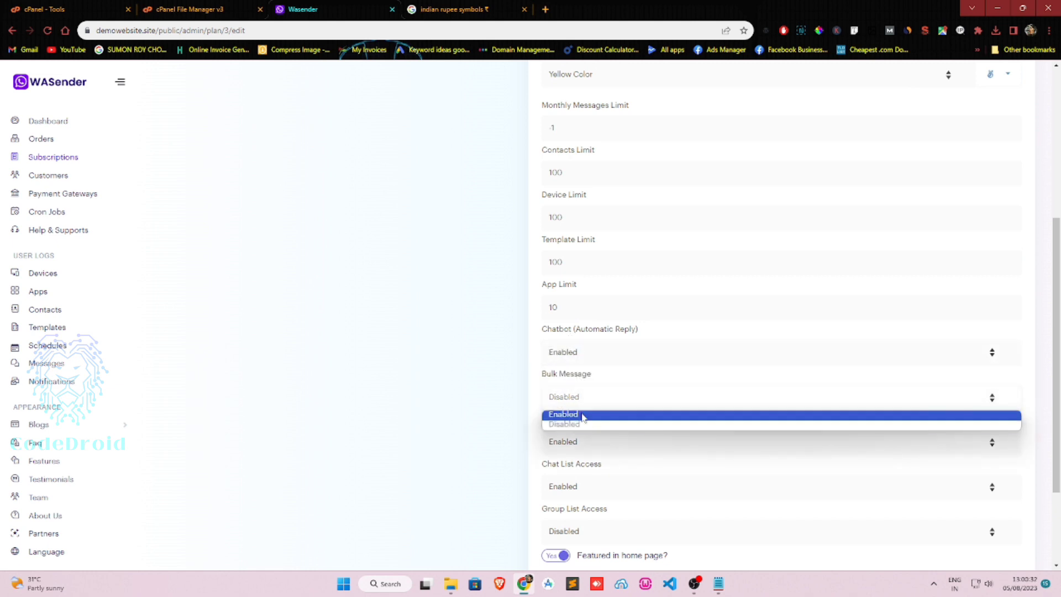
left_click(586, 413)
scroll(587, 412, "down", 1)
scroll(587, 412, "down", 2)
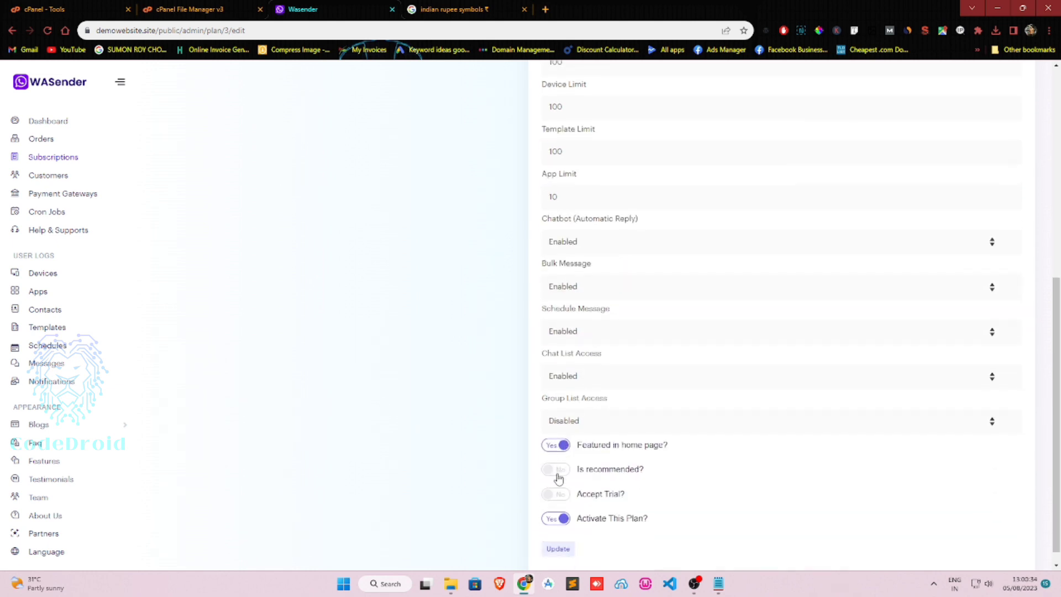
left_click(558, 476)
scroll(556, 484, "down", 1)
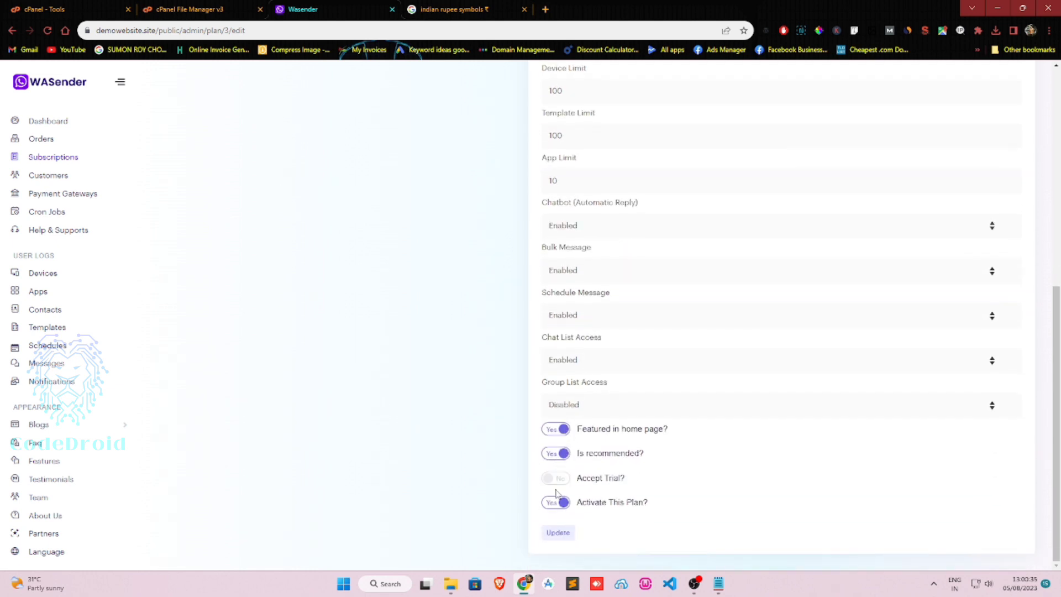
left_click(558, 532)
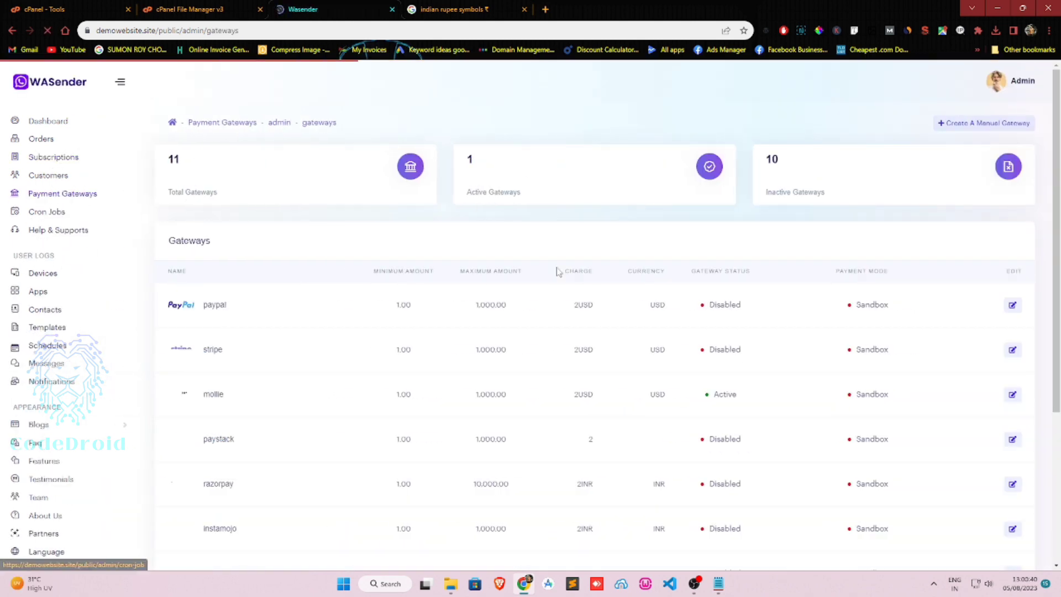
Scroll through the Payment Gateways table of eleven gateways, where only mollie is active.
scroll(564, 273, "down", 4)
scroll(576, 277, "up", 4)
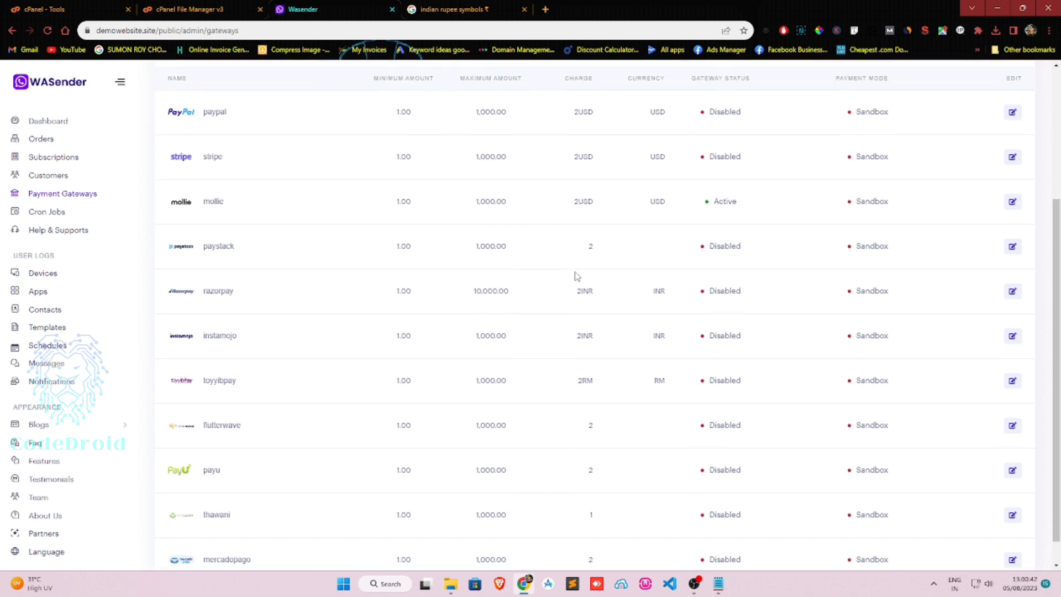
scroll(577, 276, "down", 4)
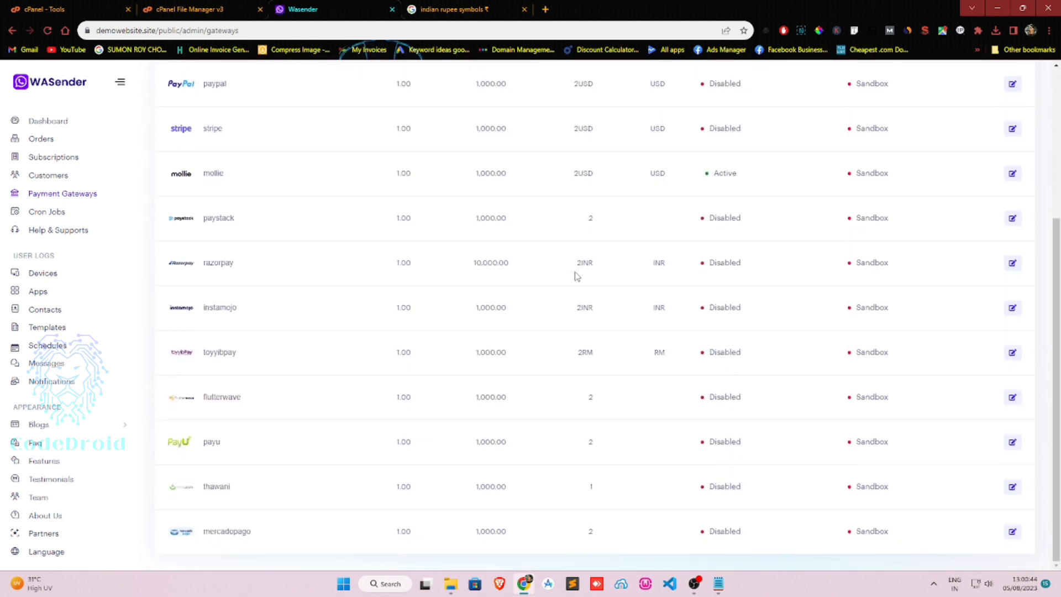
scroll(575, 276, "up", 3)
scroll(575, 275, "down", 3)
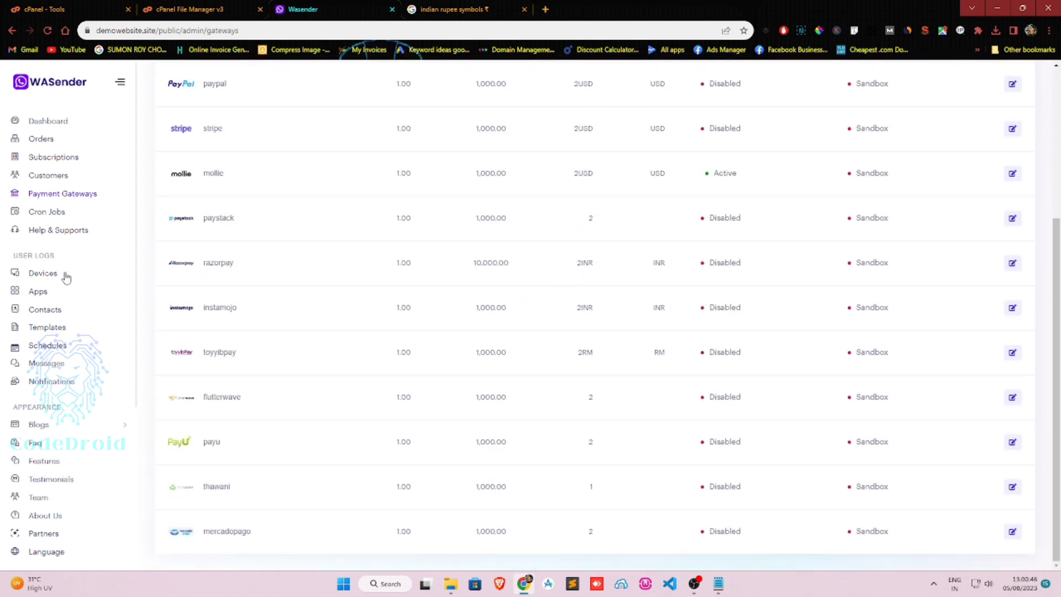
scroll(53, 276, "down", 4)
scroll(52, 277, "up", 2)
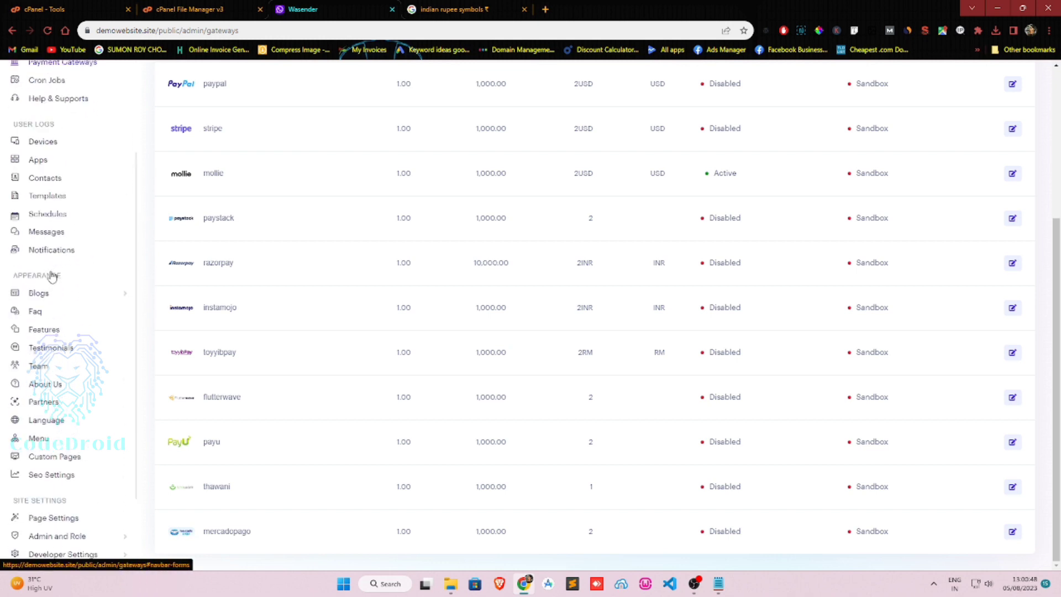
scroll(53, 276, "up", 2)
Open WASender's Cron Jobs page and select the execute-schedule, notify-to-user and remove-junk-device commands.
left_click(52, 159)
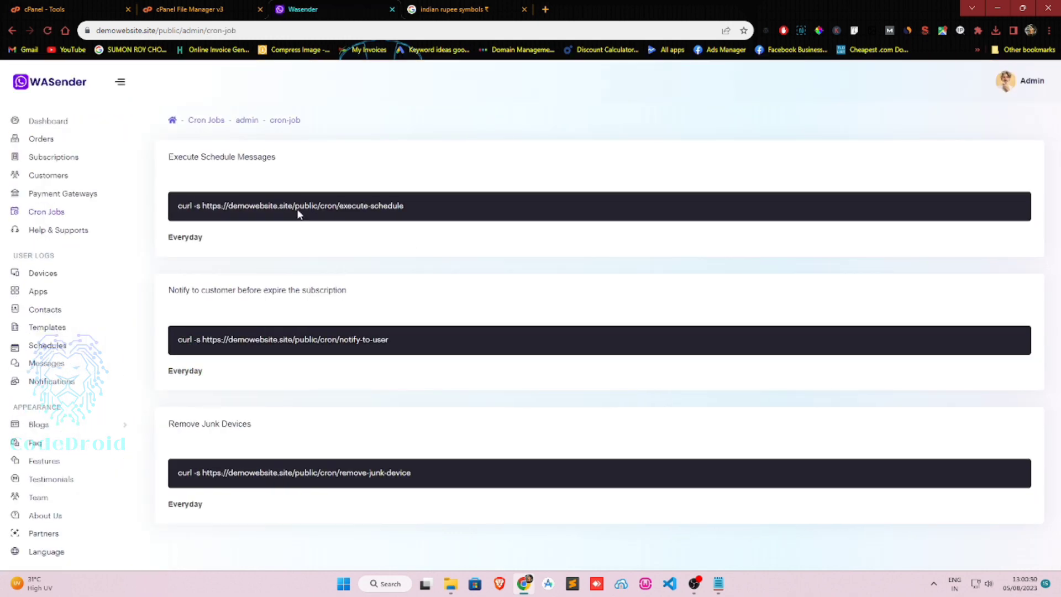
left_click_drag(196, 205, 431, 211)
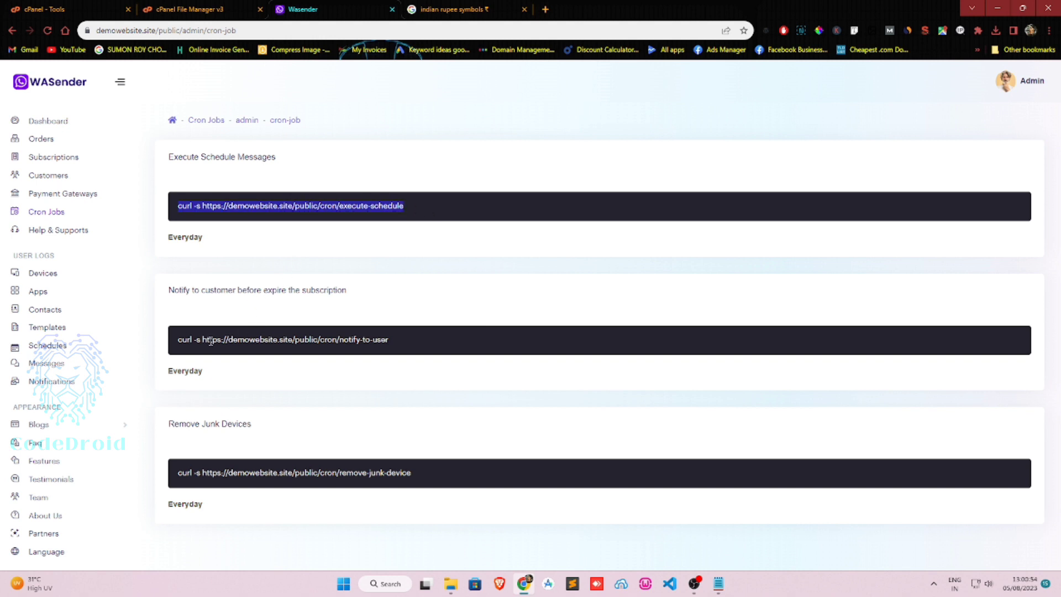
left_click_drag(176, 340, 416, 350)
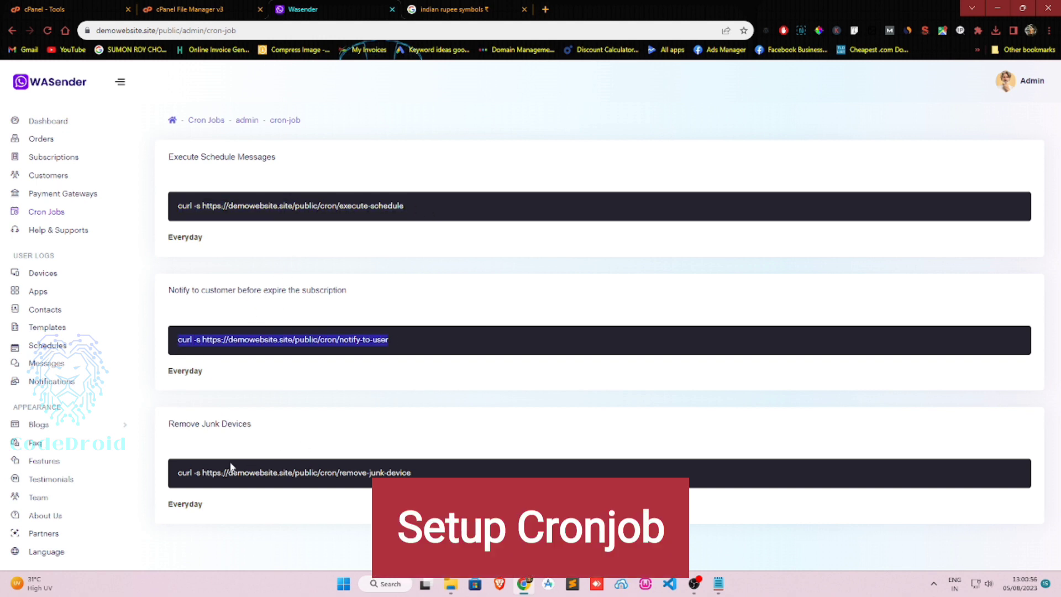
left_click_drag(178, 479, 471, 478)
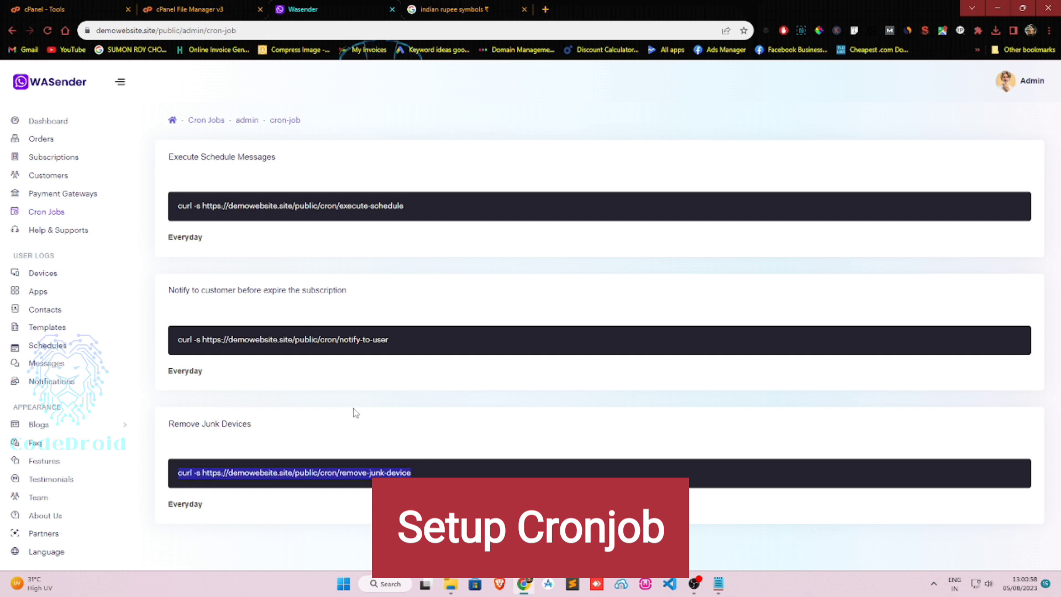
Reselect the execute-schedule command, dismiss the download popup, and go to cPanel File Manager.
left_click(332, 401)
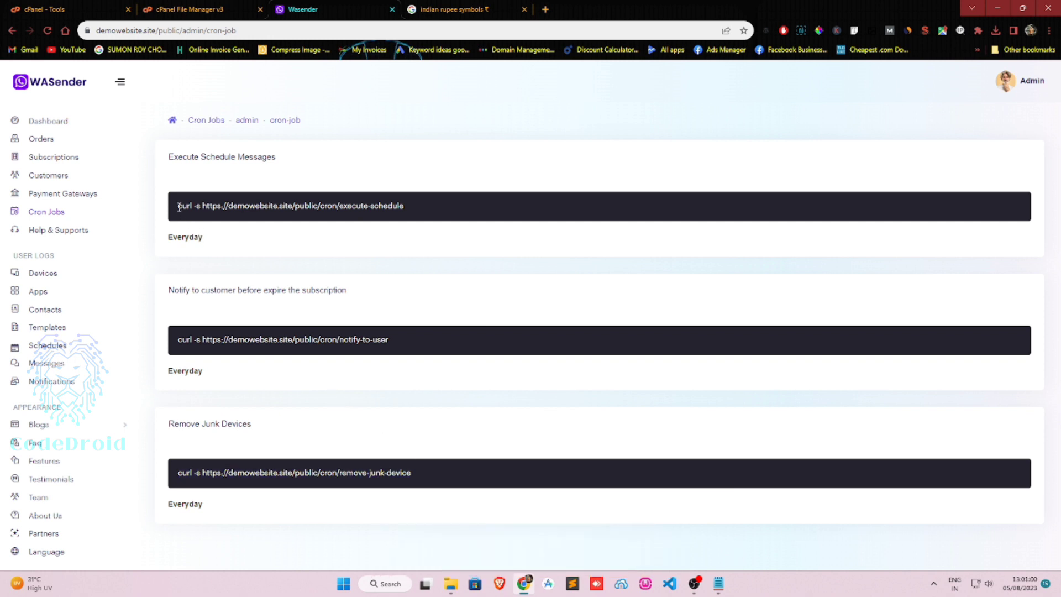
left_click_drag(179, 207, 377, 210)
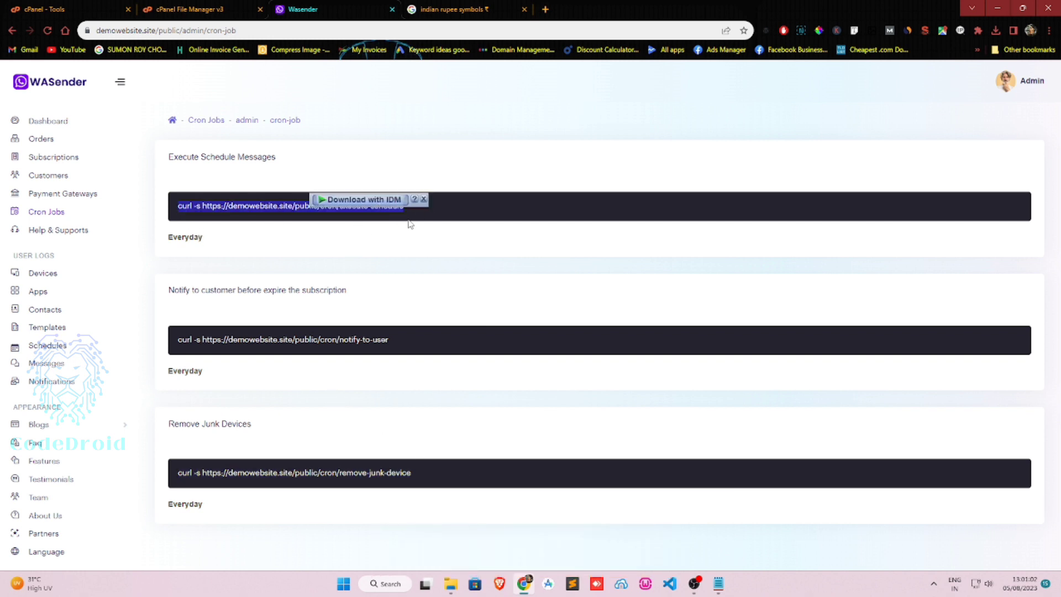
left_click(424, 199)
left_click(232, 9)
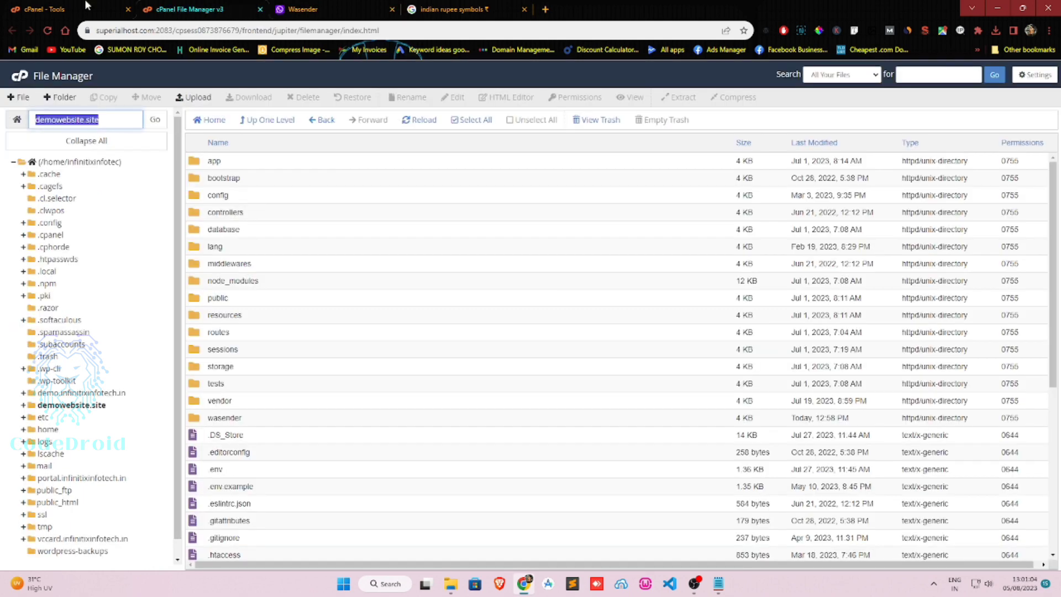
Open cPanel's Cron Jobs tool via 'cr' and set the common schedule to Once Per Day.
left_click(72, 9)
type("cr")
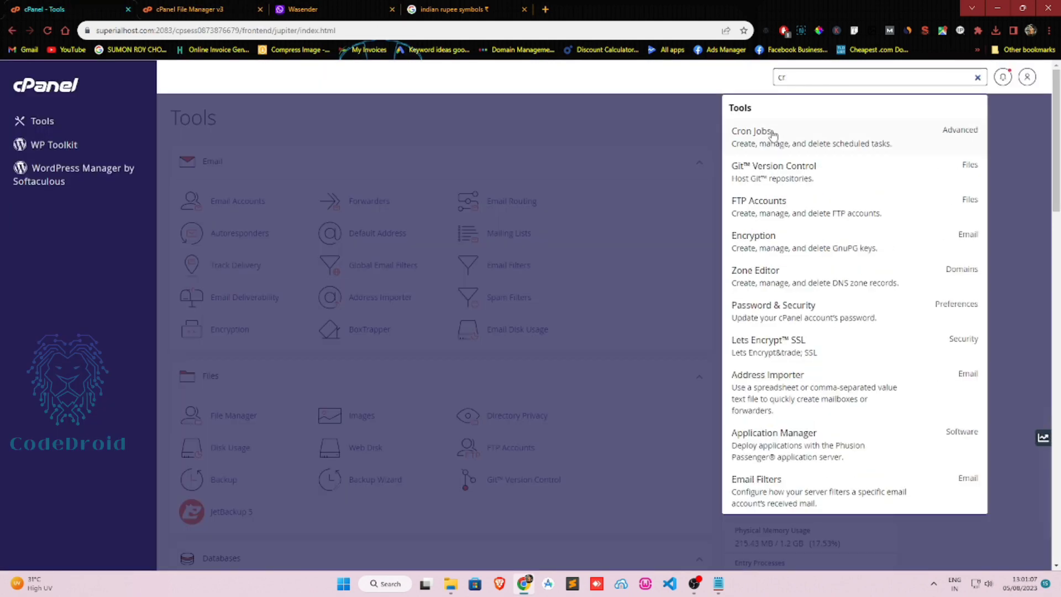
left_click(773, 135)
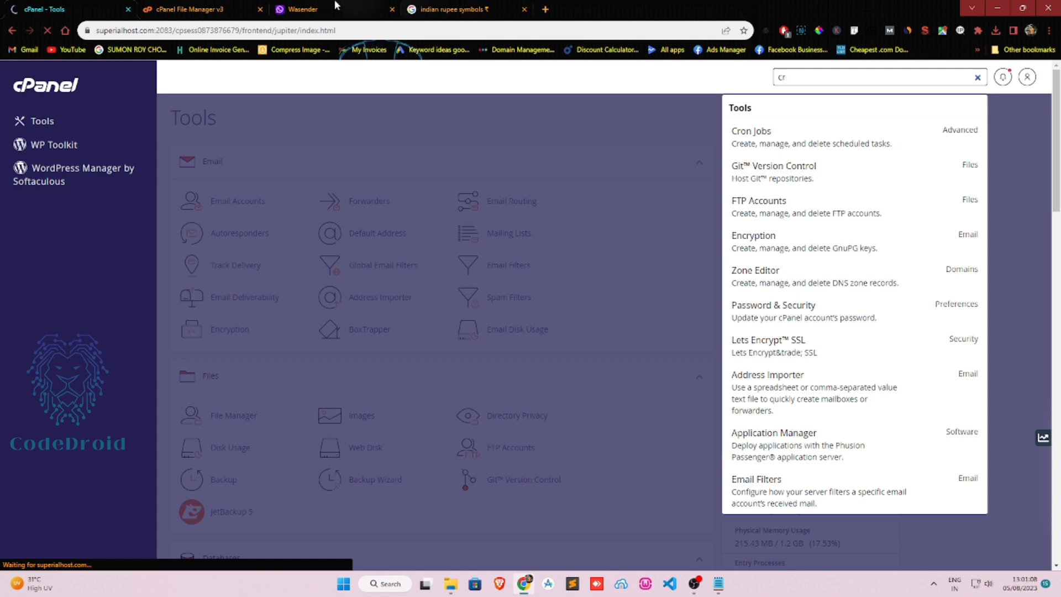
scroll(312, 246, "down", 7)
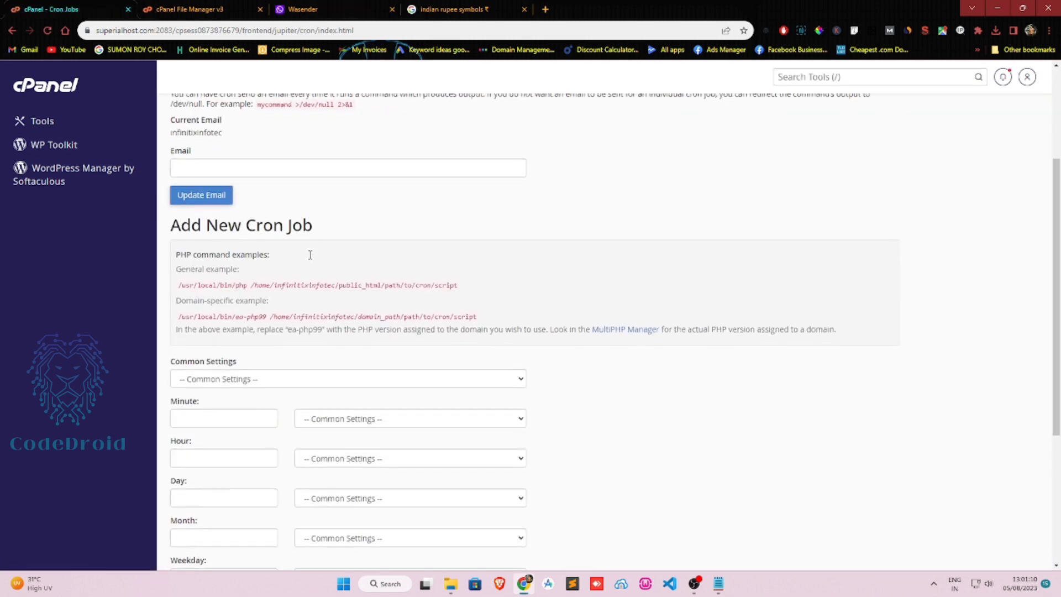
left_click(275, 160)
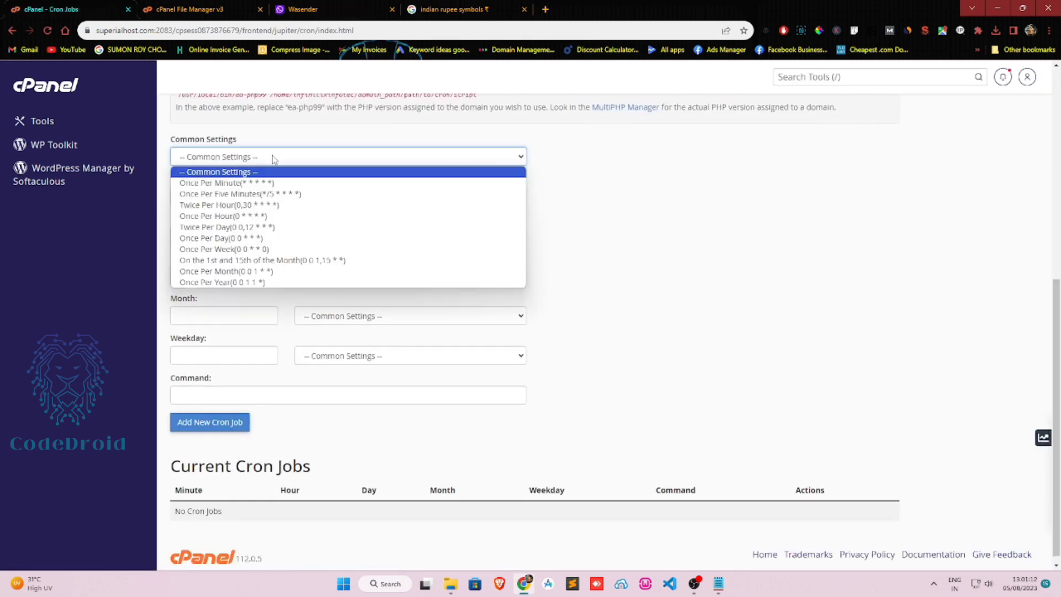
left_click(259, 226)
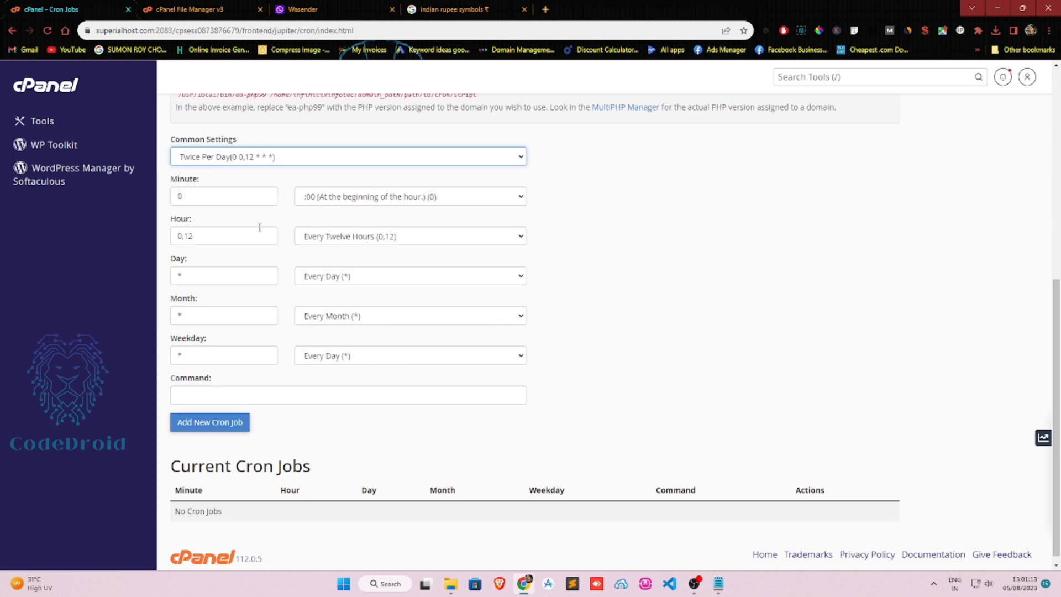
left_click(266, 159)
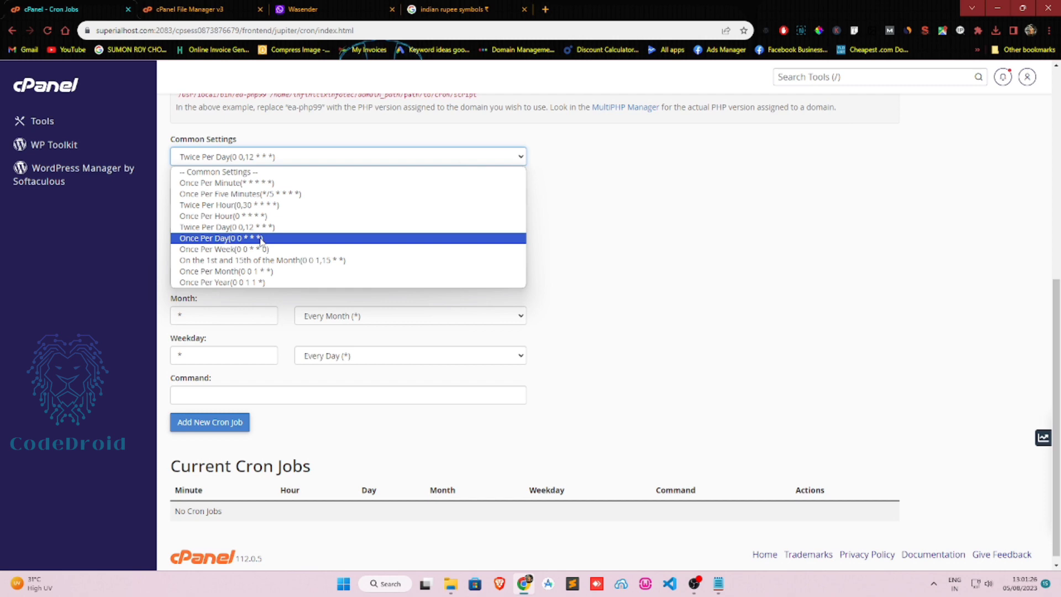
left_click(261, 239)
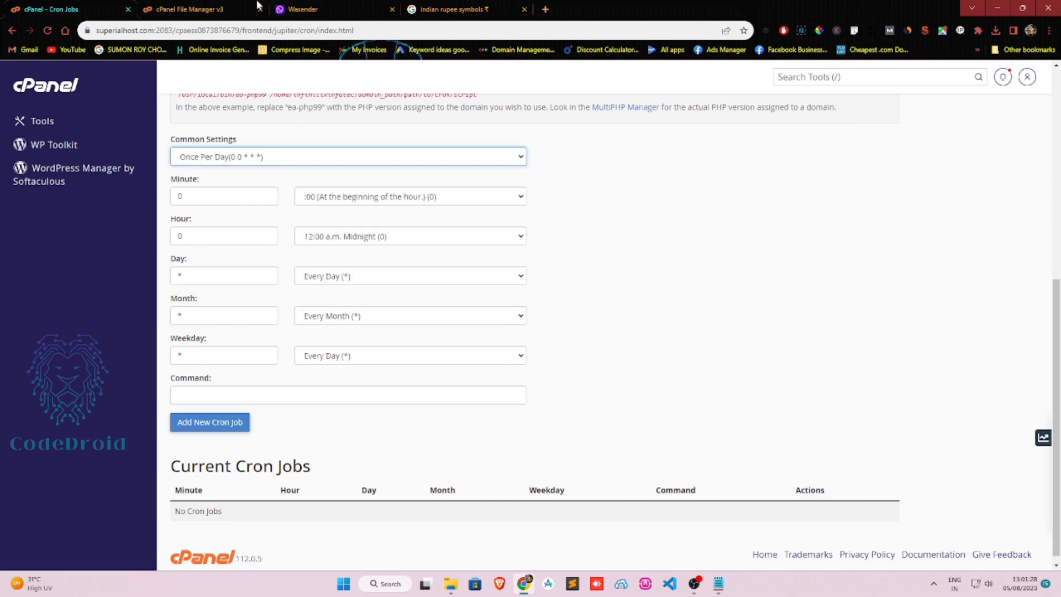
Add a once-daily cron job using the copied execute-schedule curl command.
left_click(326, 6)
right_click(314, 198)
left_click(324, 213)
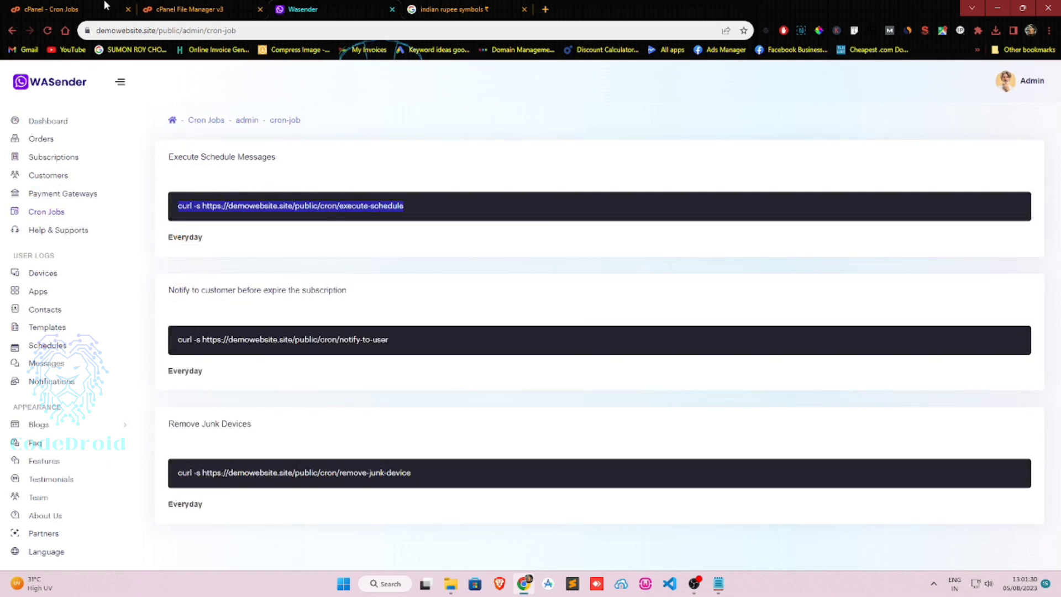
key("ctrl+1")
right_click(296, 396)
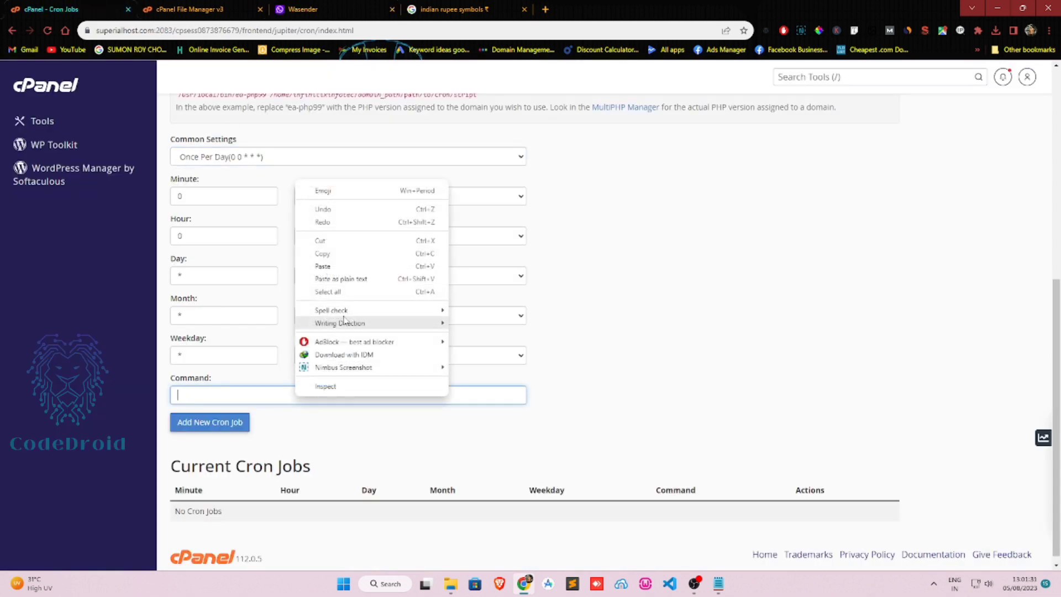
left_click(343, 268)
left_click(218, 422)
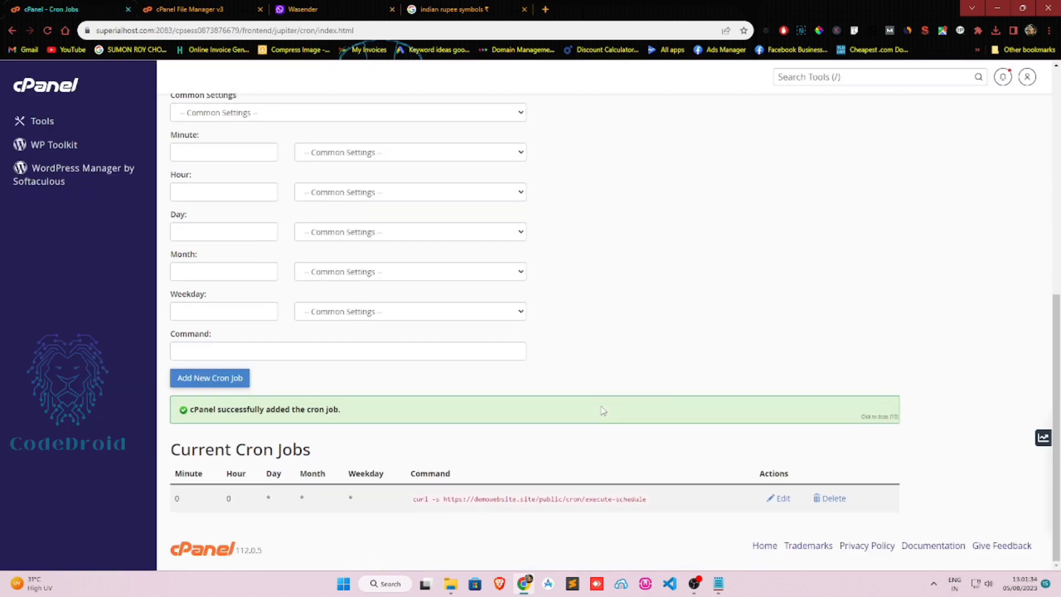
Add a second once-daily cron job for the notify-to-user curl command.
left_click(420, 9)
left_click(372, 5)
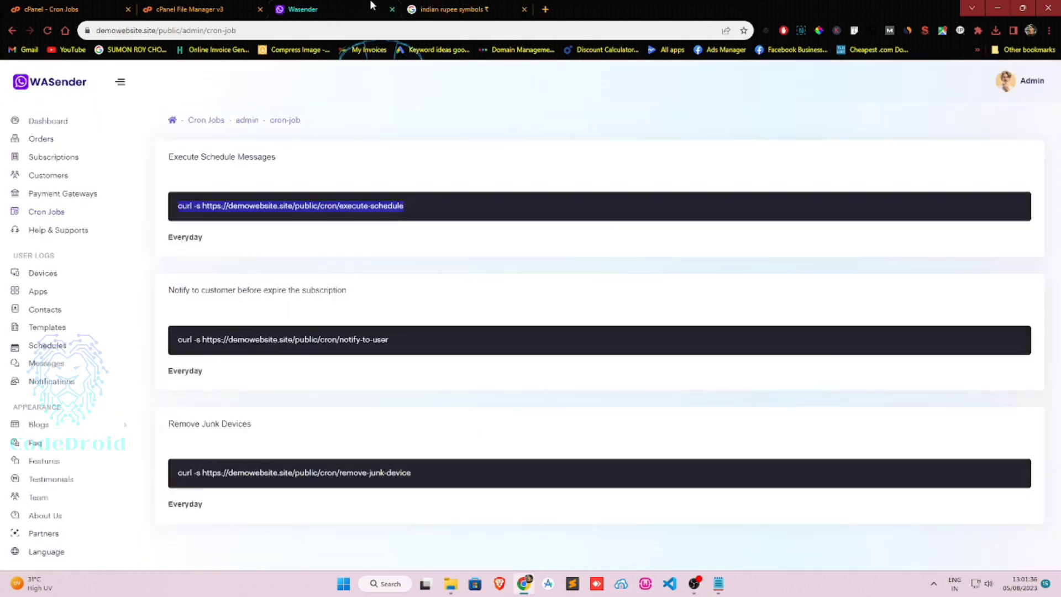
triple_click(274, 339)
right_click(274, 339)
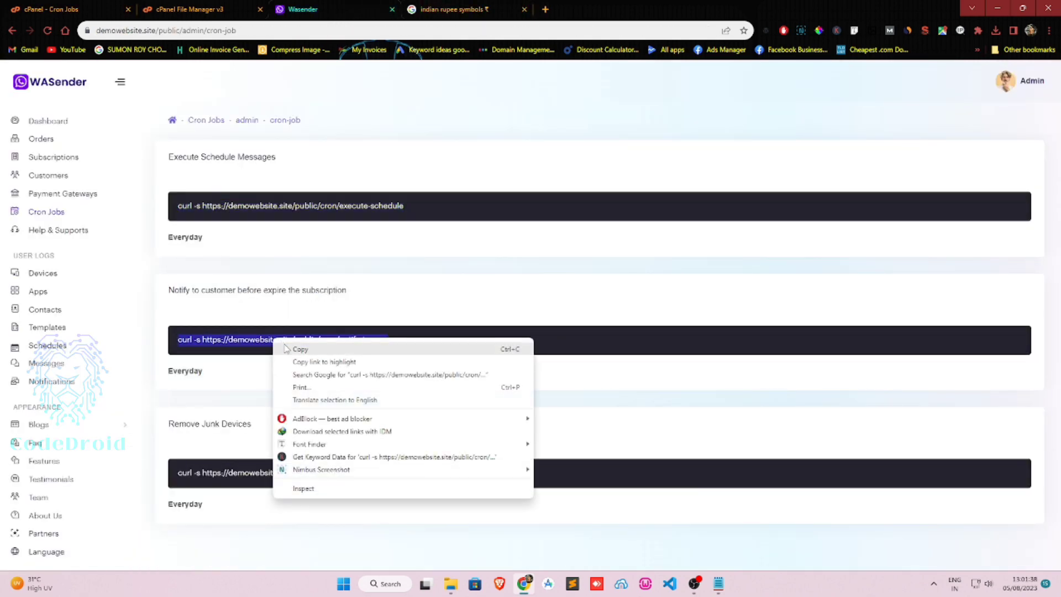
left_click(293, 349)
key("ctrl+1")
left_click(281, 113)
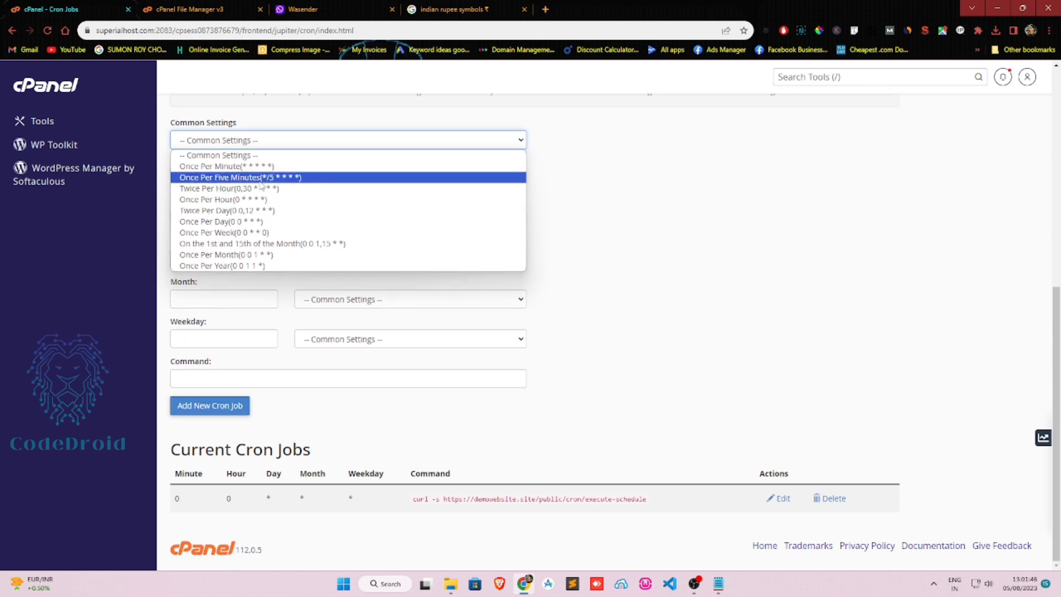
left_click(240, 221)
right_click(253, 382)
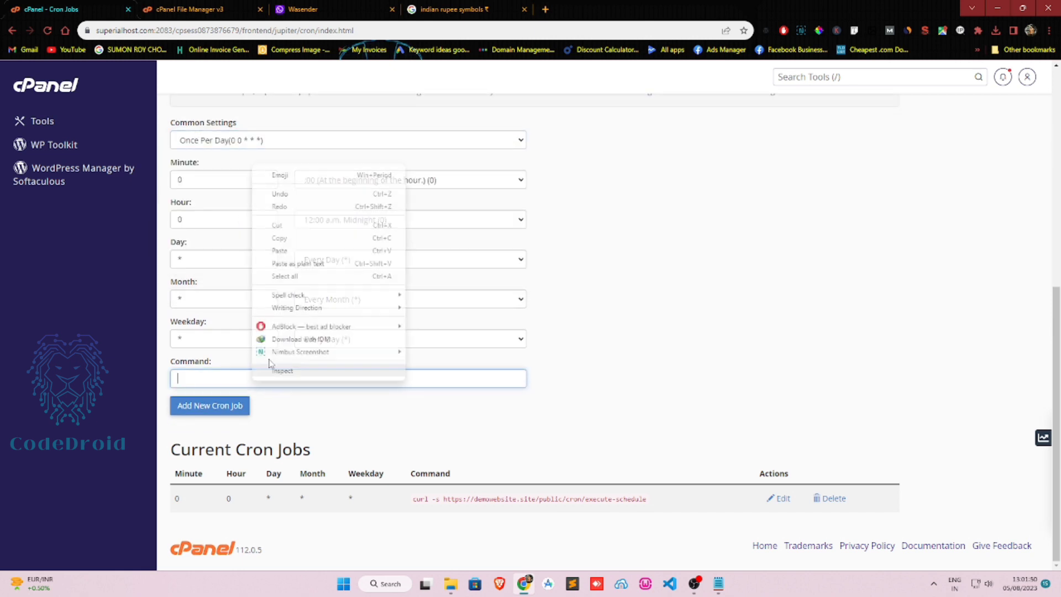
left_click(266, 250)
left_click(203, 412)
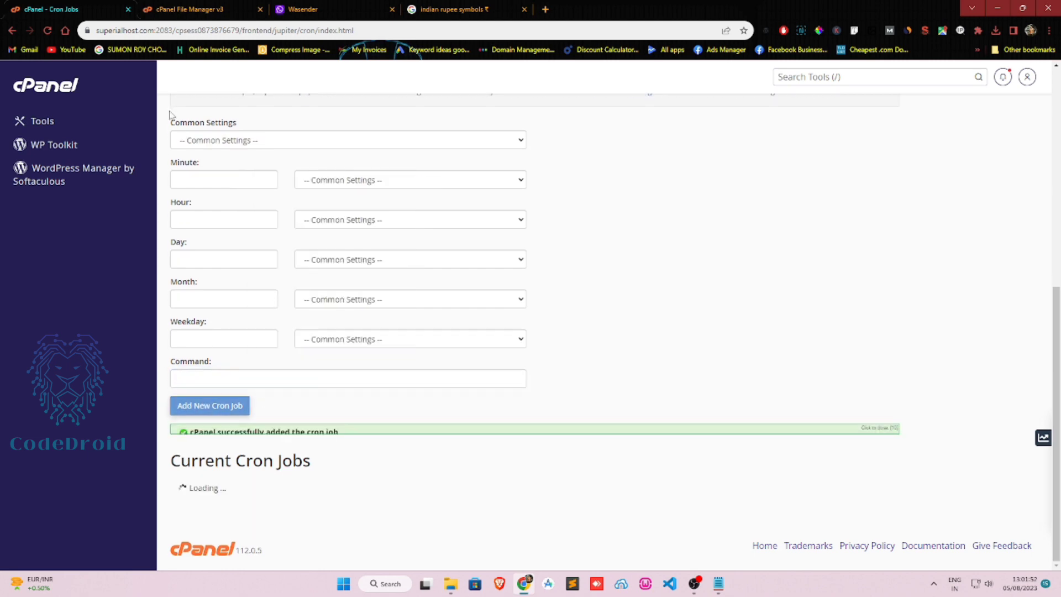
Add a third once-daily cron job for the remove-junk-device curl command.
left_click(182, 9)
left_click(302, 8)
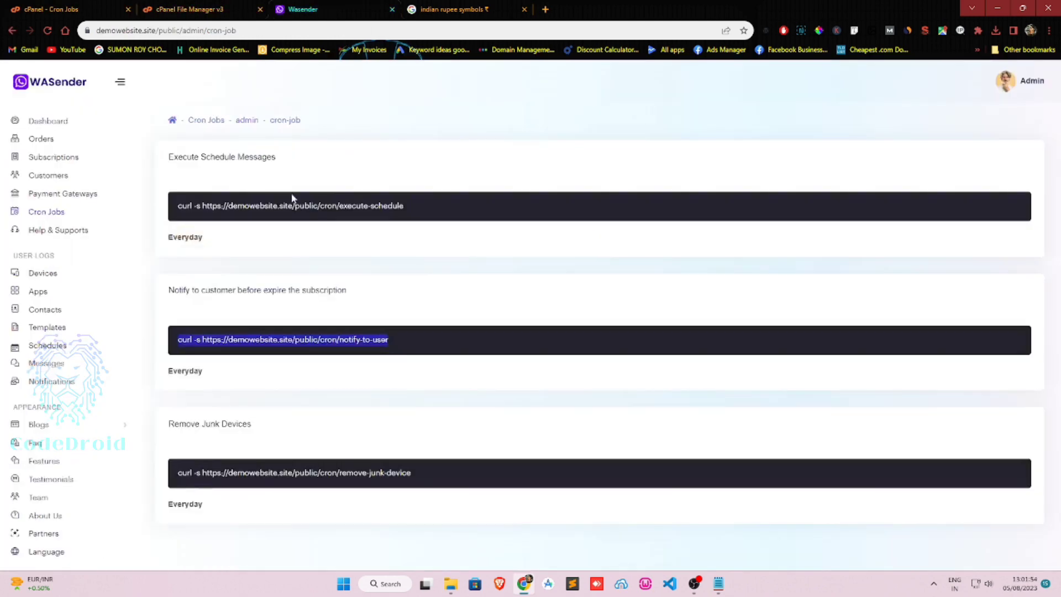
triple_click(222, 470)
right_click(222, 473)
left_click(260, 326)
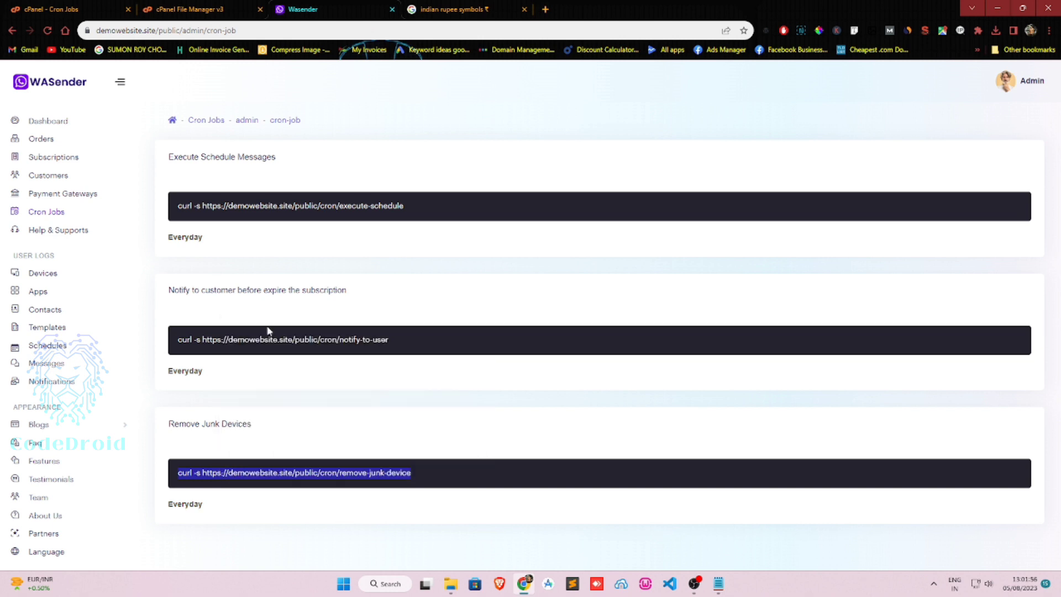
left_click(92, 7)
left_click(231, 378)
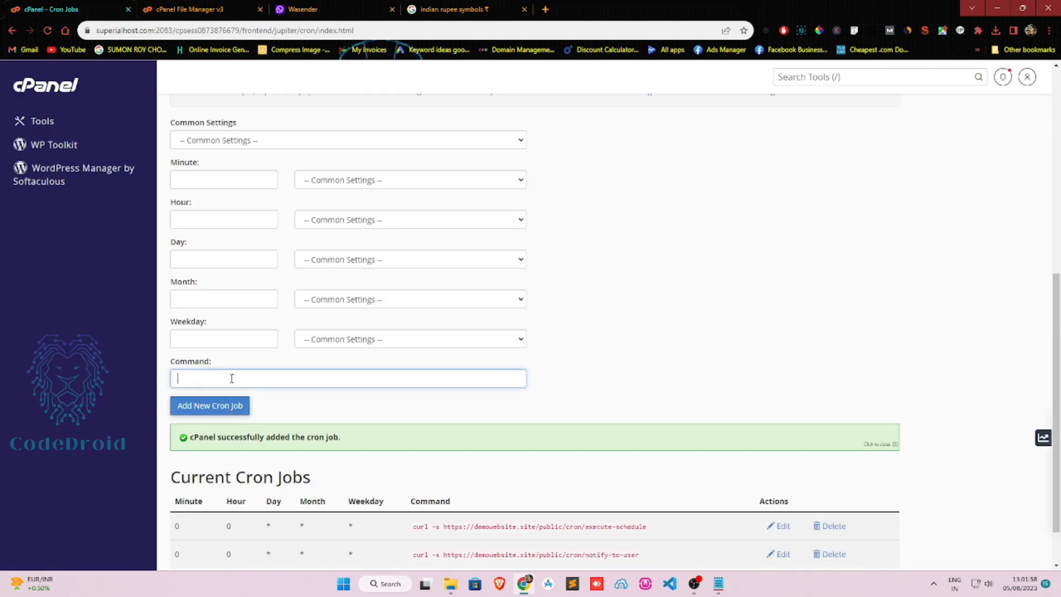
key("ctrl+v")
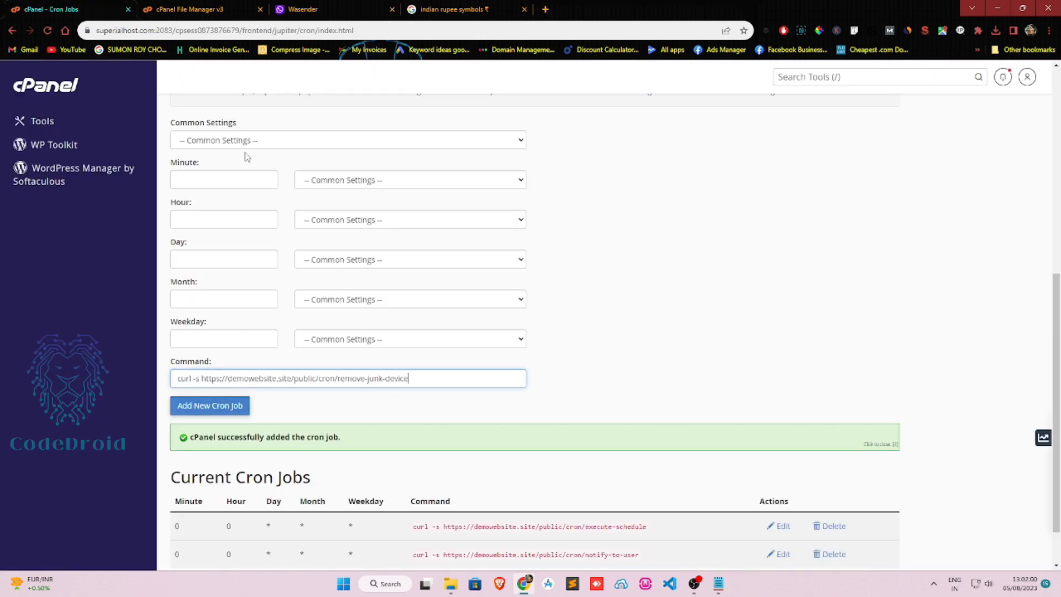
left_click(246, 142)
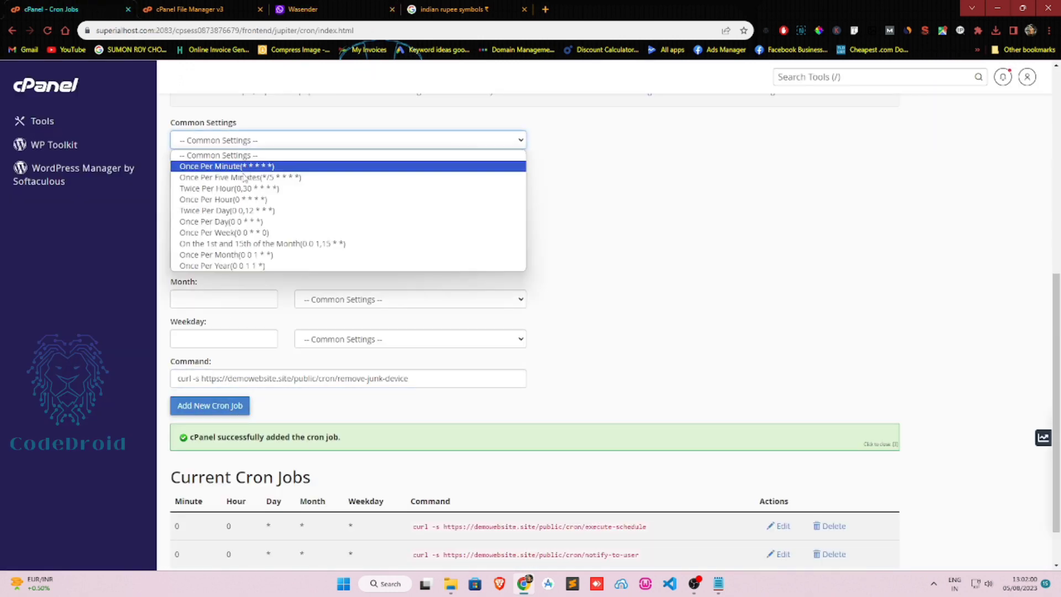
left_click(241, 221)
left_click(195, 404)
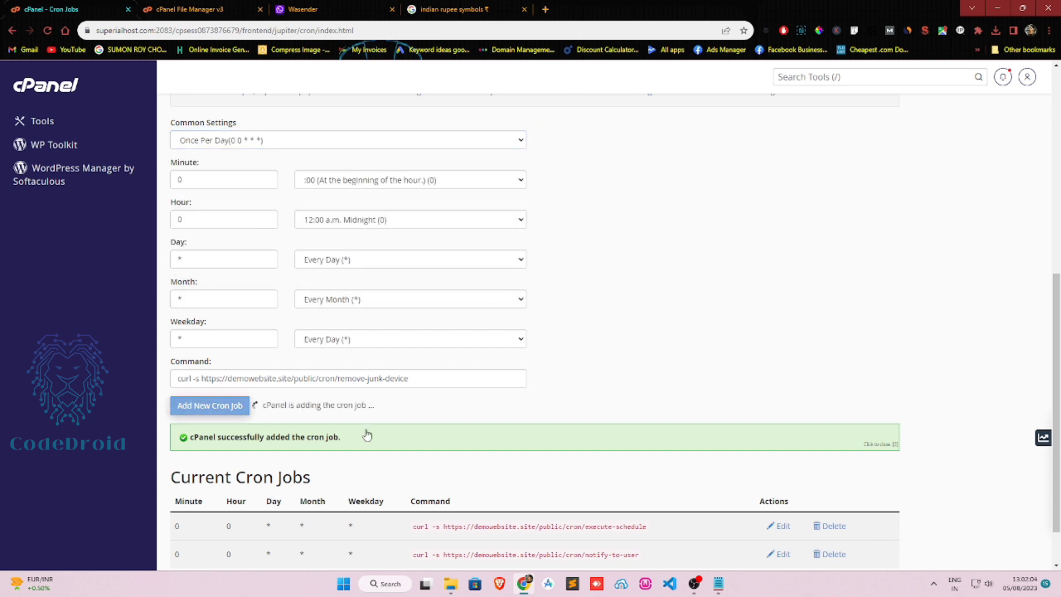
scroll(574, 387, "down", 2)
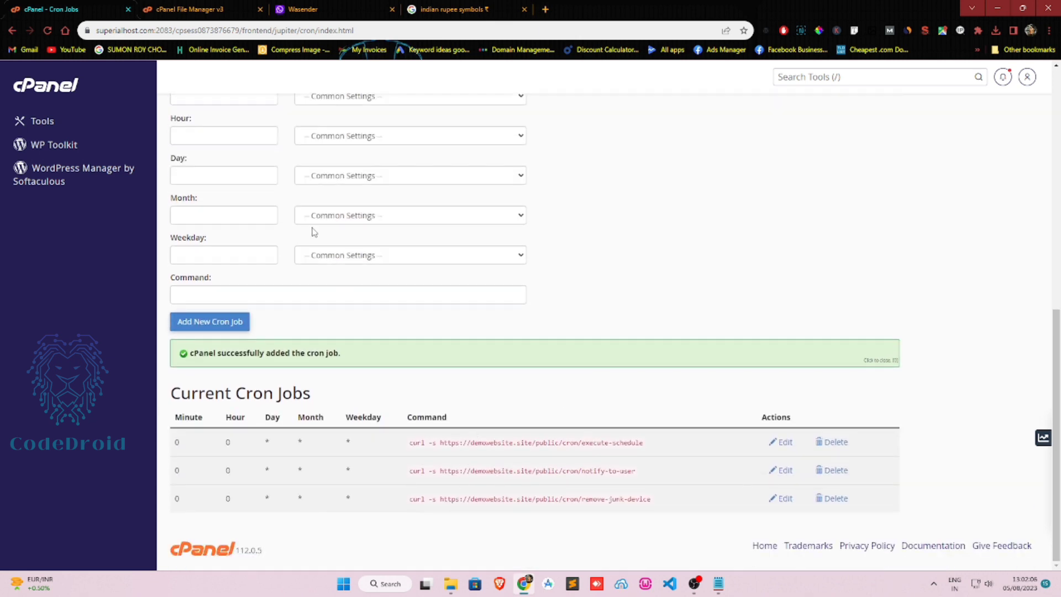
left_click(49, 88)
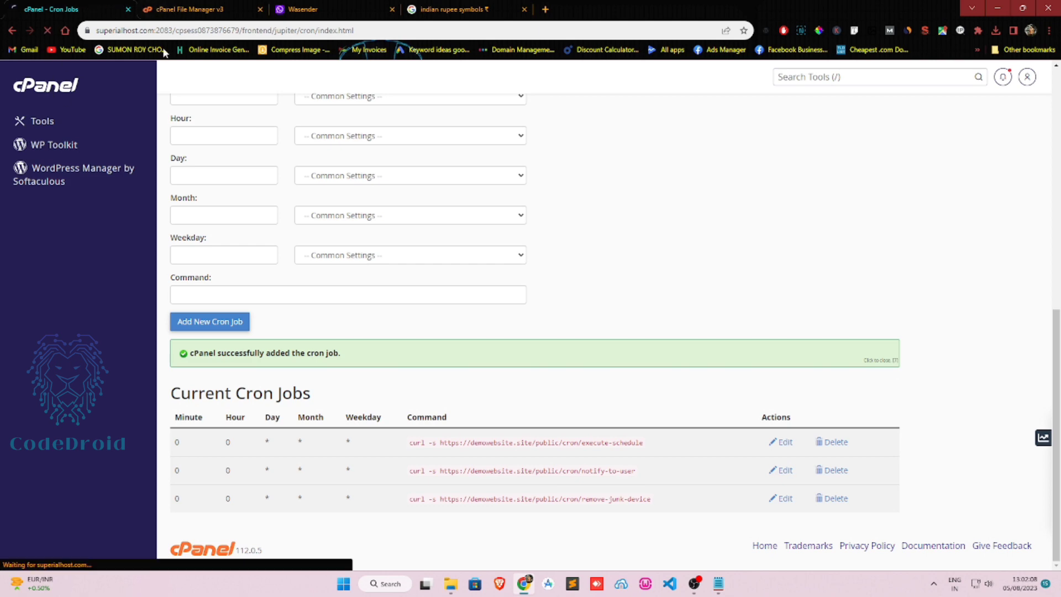
left_click(334, 7)
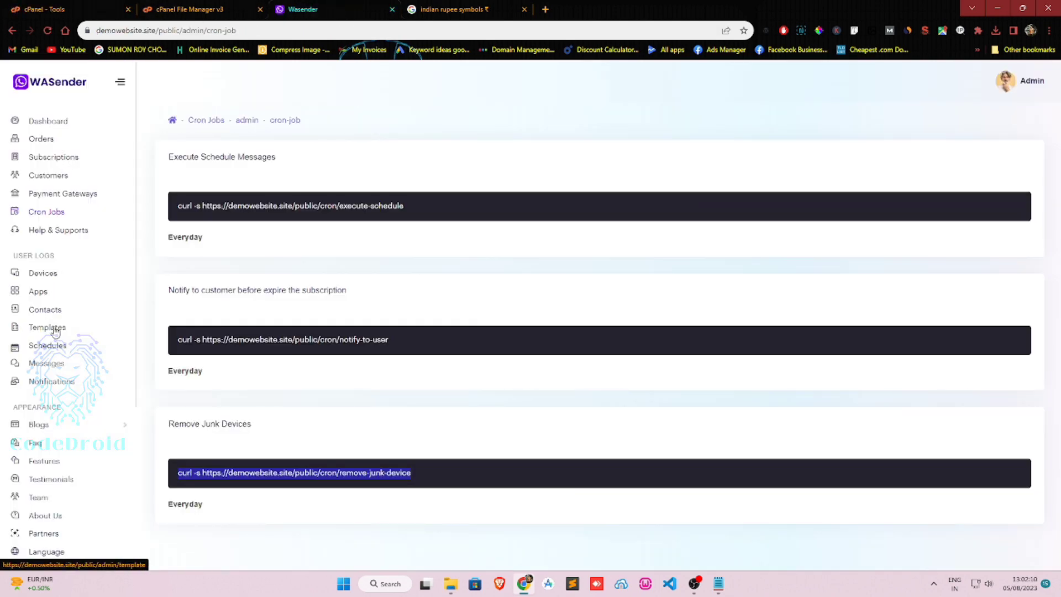
In Developer Settings' App Settings, browse the Application Time Zone list.
scroll(54, 330, "down", 4)
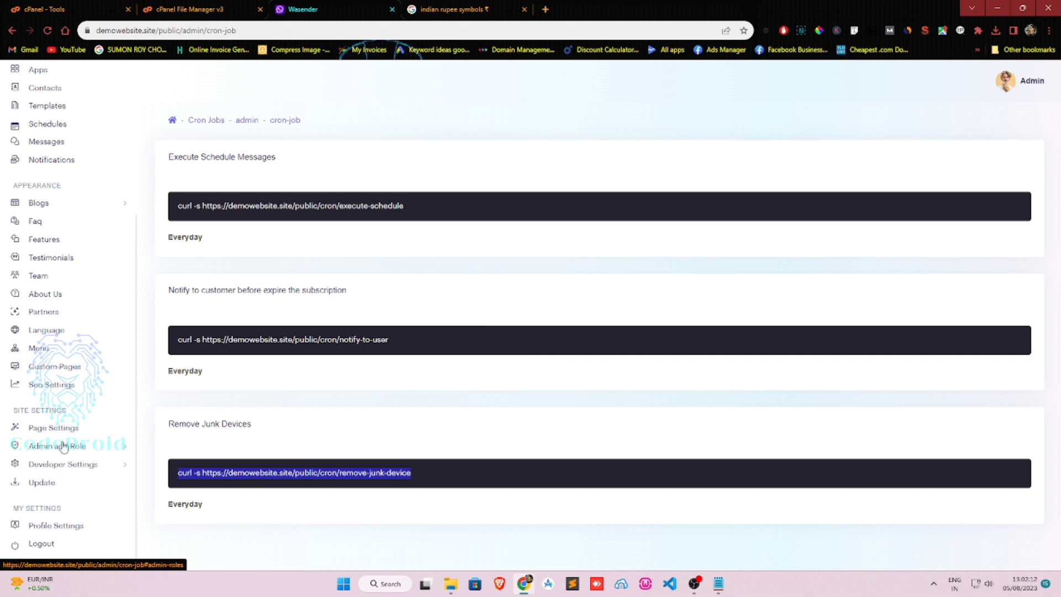
left_click(57, 467)
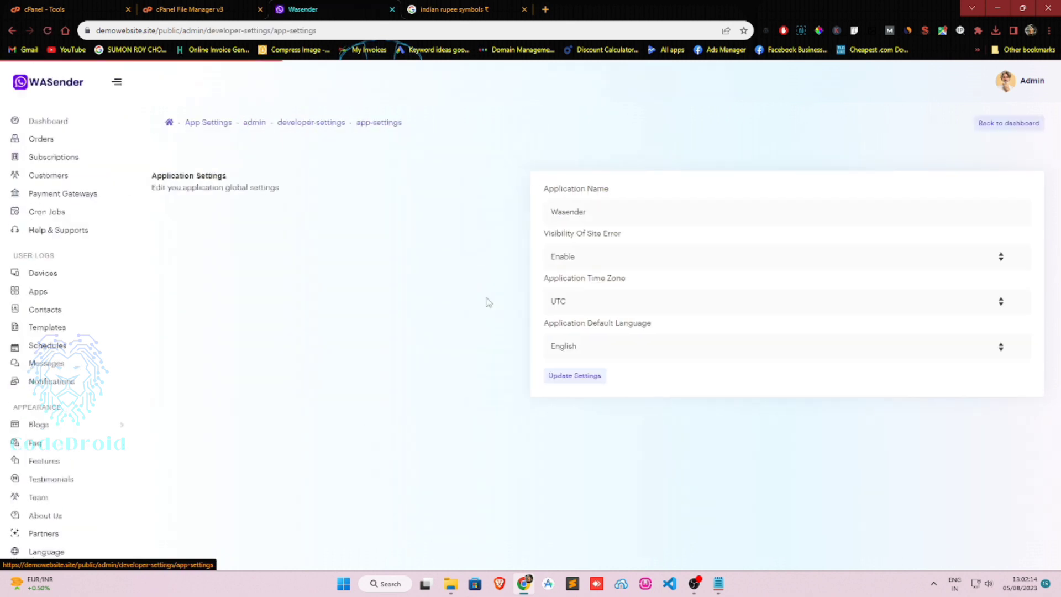
left_click(587, 312)
key("Home")
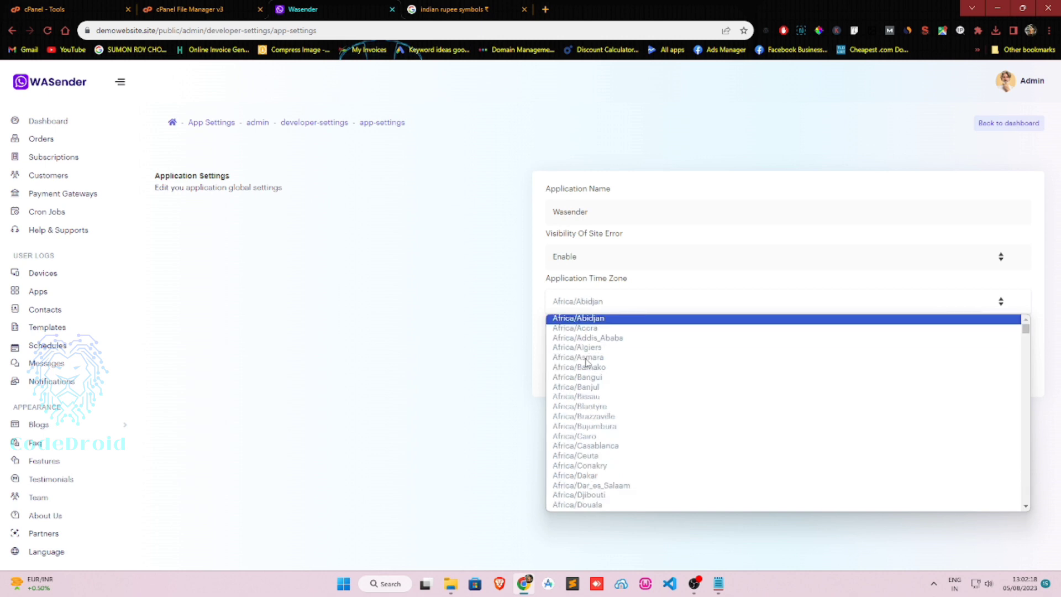
key("Down")
key("Down")
key("Down")
key("Down")
scroll(587, 362, "down", 20)
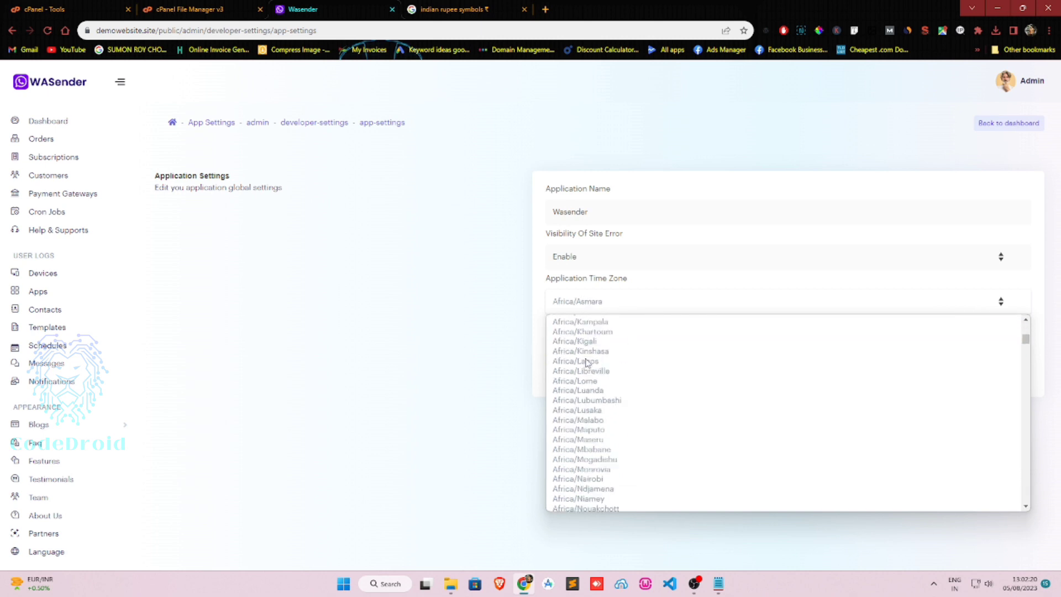
scroll(587, 363, "down", 8)
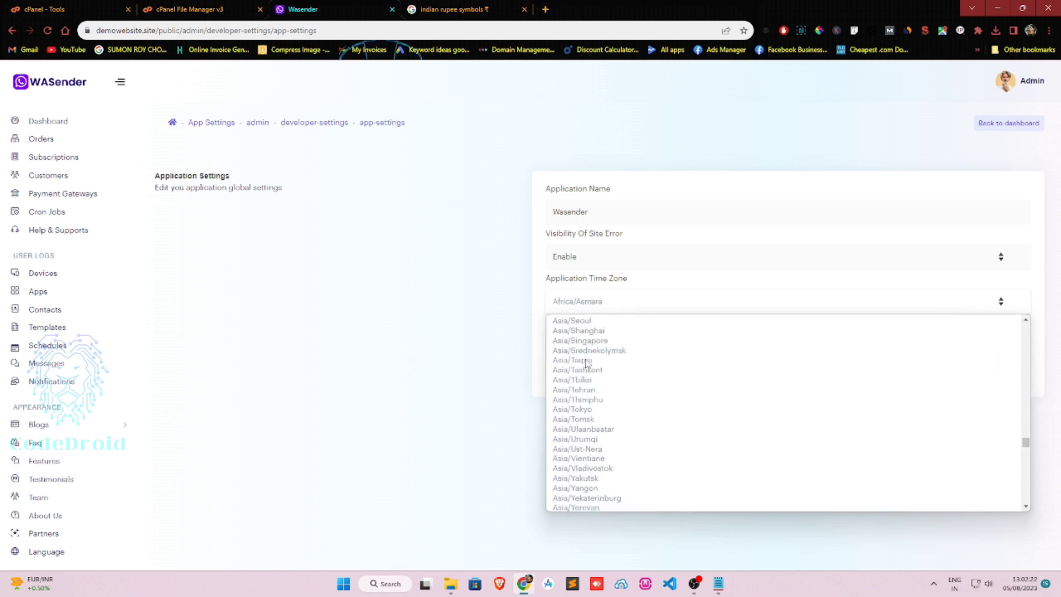
scroll(587, 363, "down", 4)
scroll(608, 393, "up", 4)
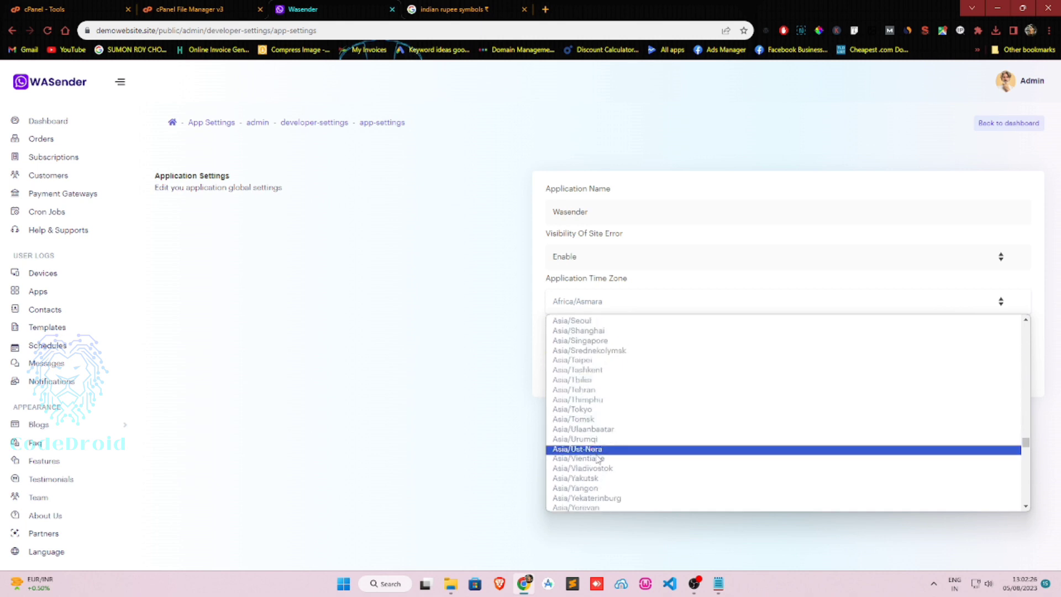
Choose Asia/Kolkata as the application time zone and update the settings.
key("Down")
key("Up")
key("Up")
key("Up")
key("Up")
key("Up")
key("Up")
key("Up")
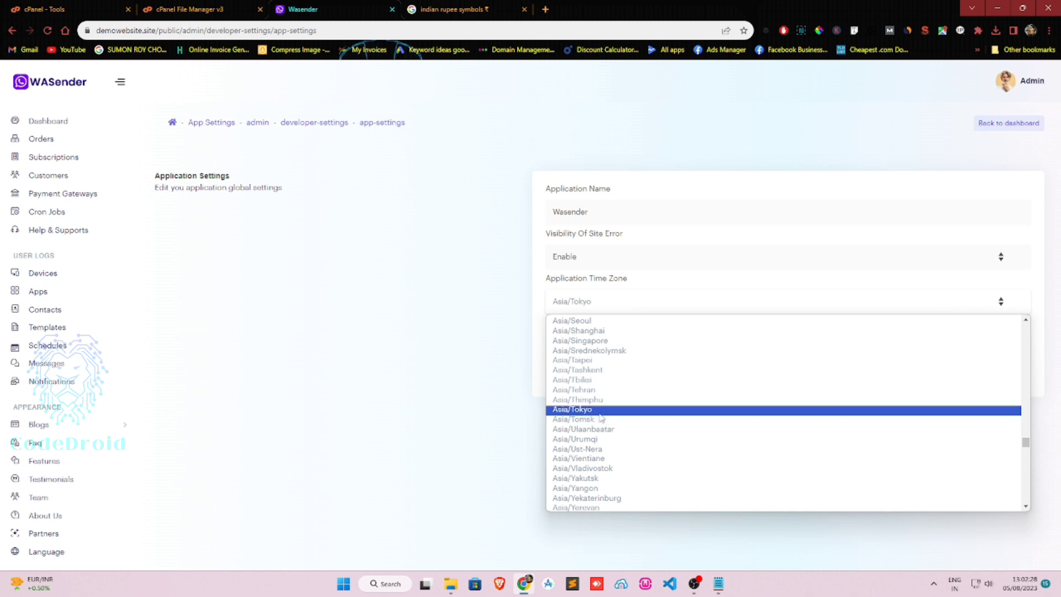
key("Up")
key("Up")
key("Up")
key("Up")
key("Up")
key("Up")
key("Up")
key("Up")
key("Up")
key("Up")
key("Up")
key("Up")
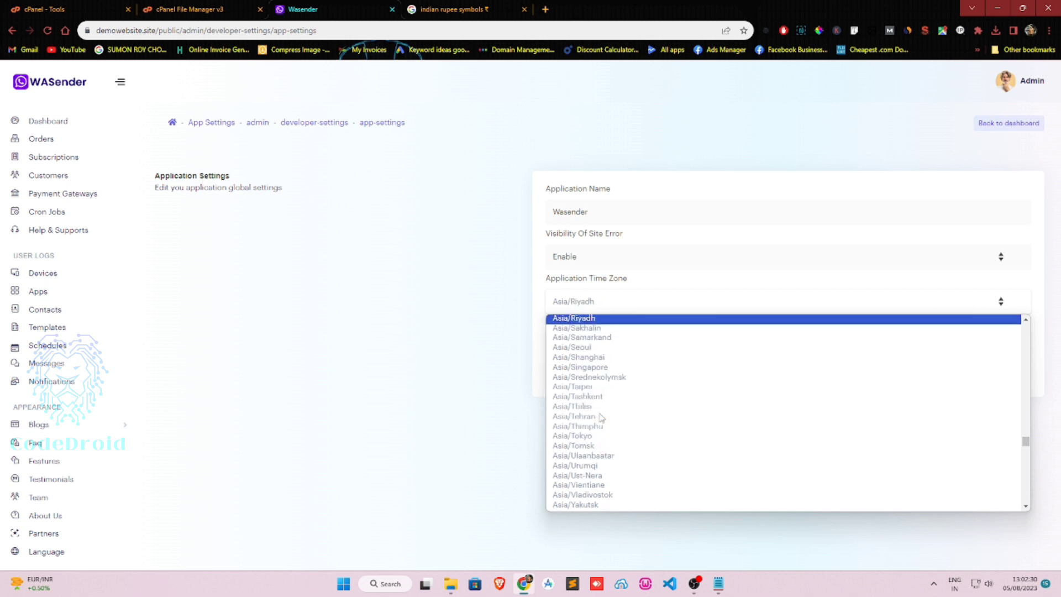
key("Up")
key("Up")
key("Up")
key("Up")
key("Up")
key("Up")
key("Up")
key("Up")
key("Up")
key("Up")
key("Up")
key("Up")
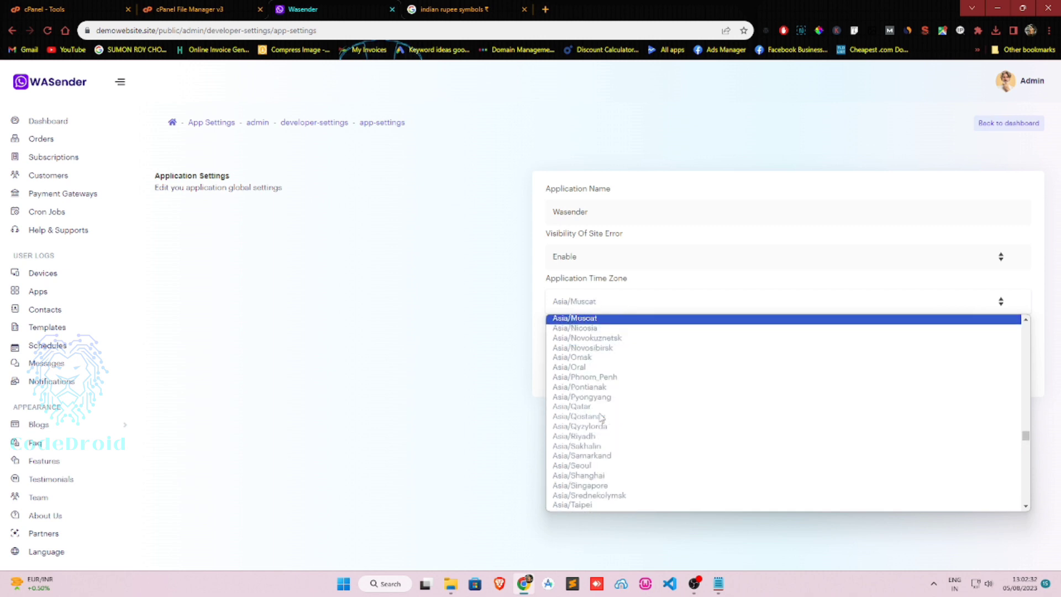
key("Up")
key("Up")
key("Up")
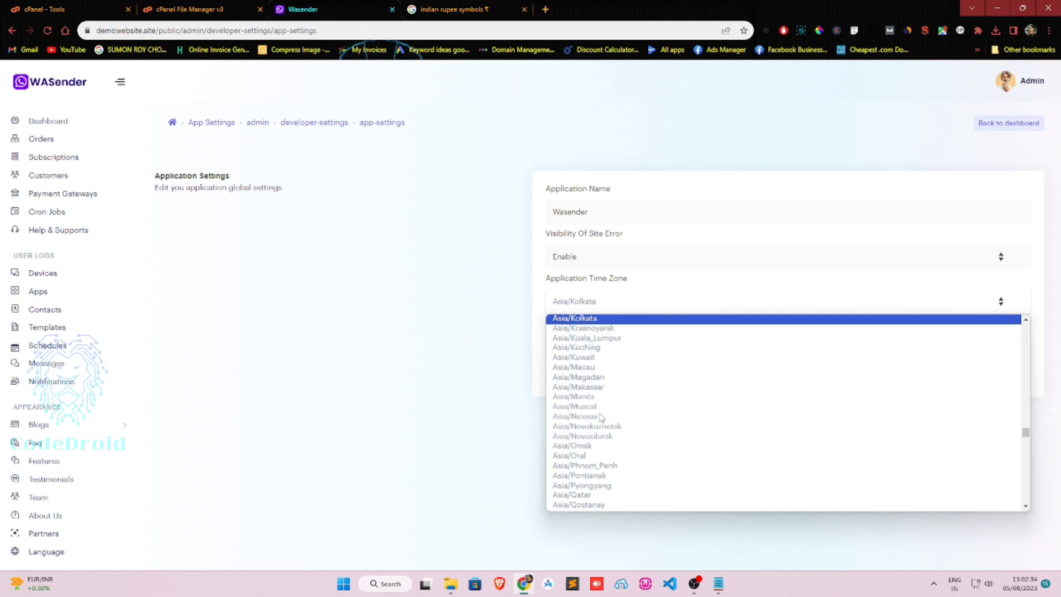
key("Return")
left_click(585, 378)
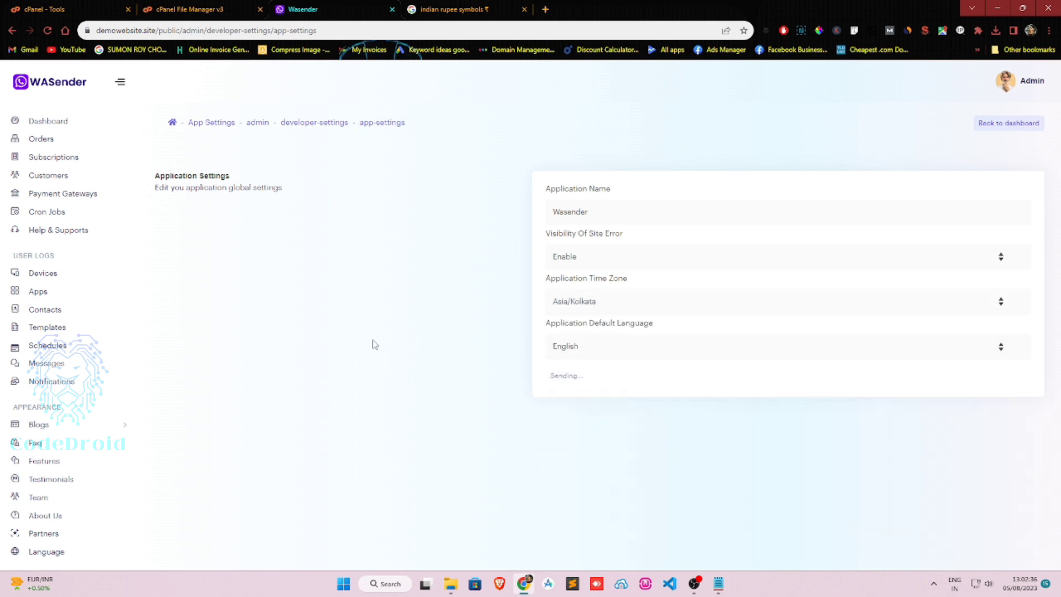
scroll(58, 443, "down", 4)
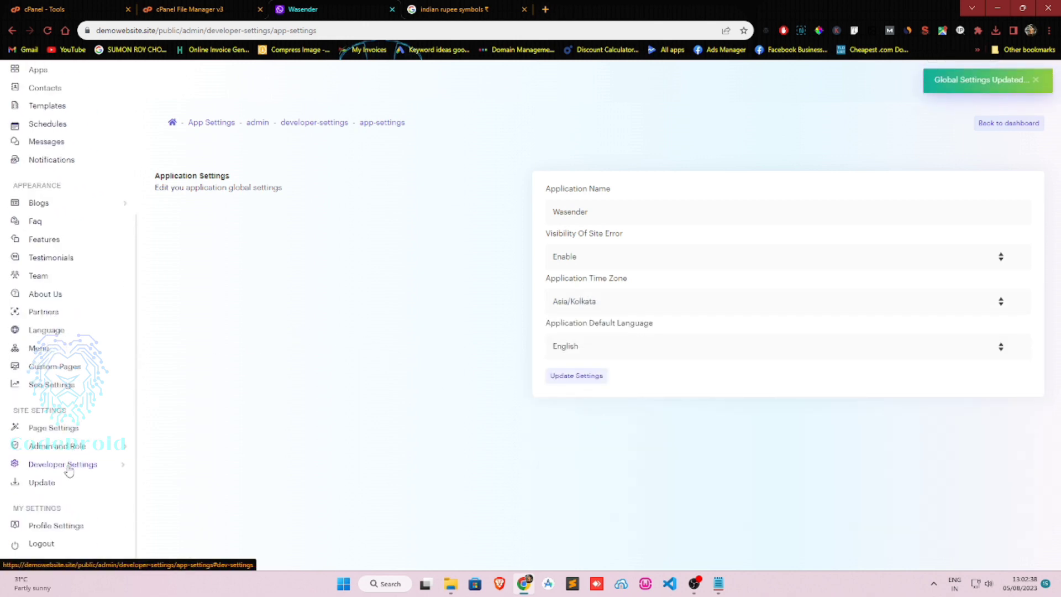
left_click(64, 465)
Inspect WASender's SMTP fields, keeping MAIL MAILER type and smtp driver unchanged.
left_click(56, 501)
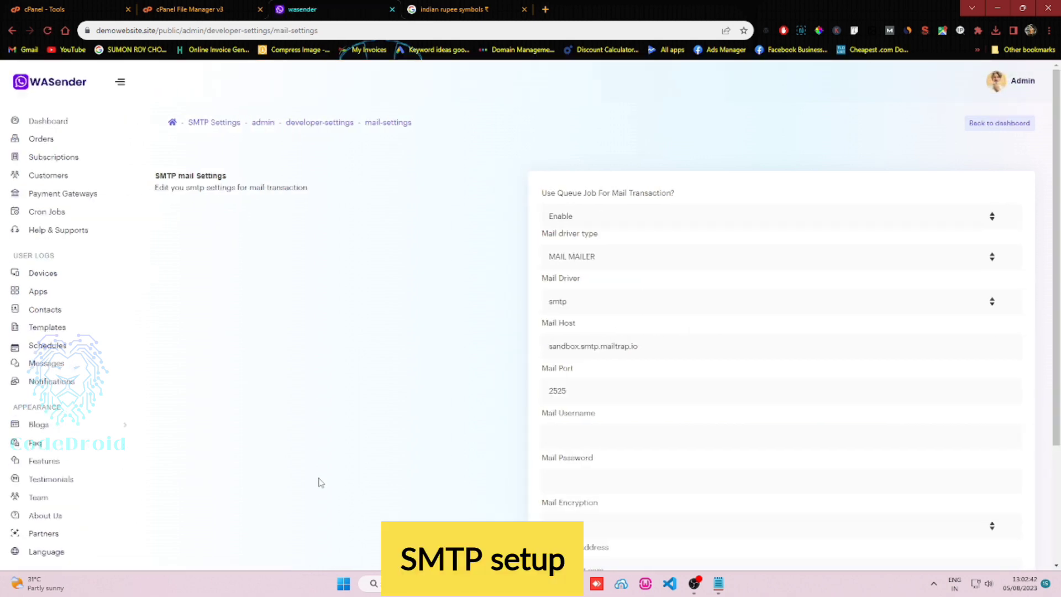
left_click(613, 266)
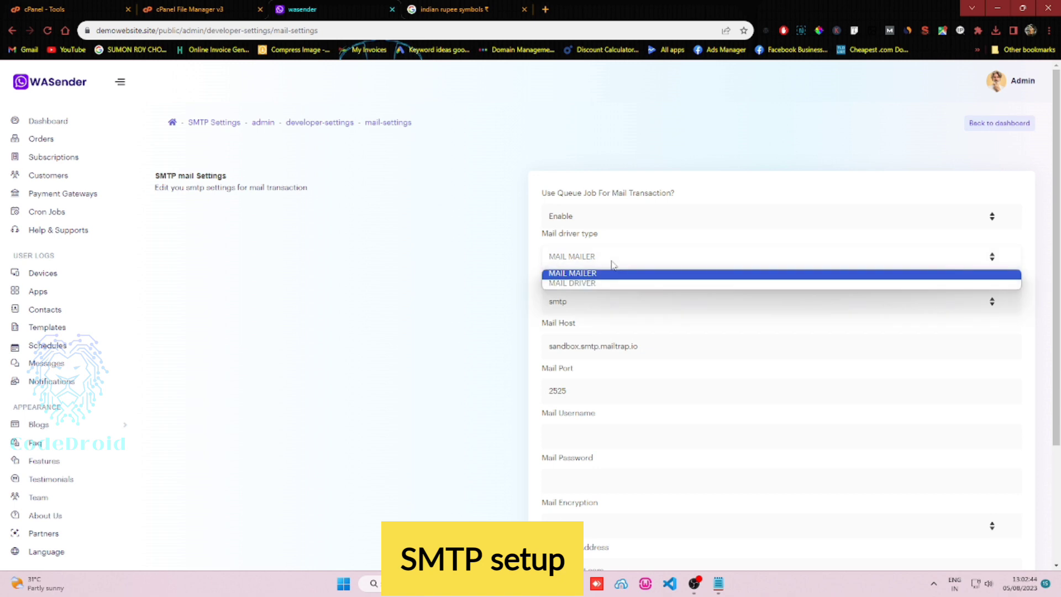
left_click(474, 292)
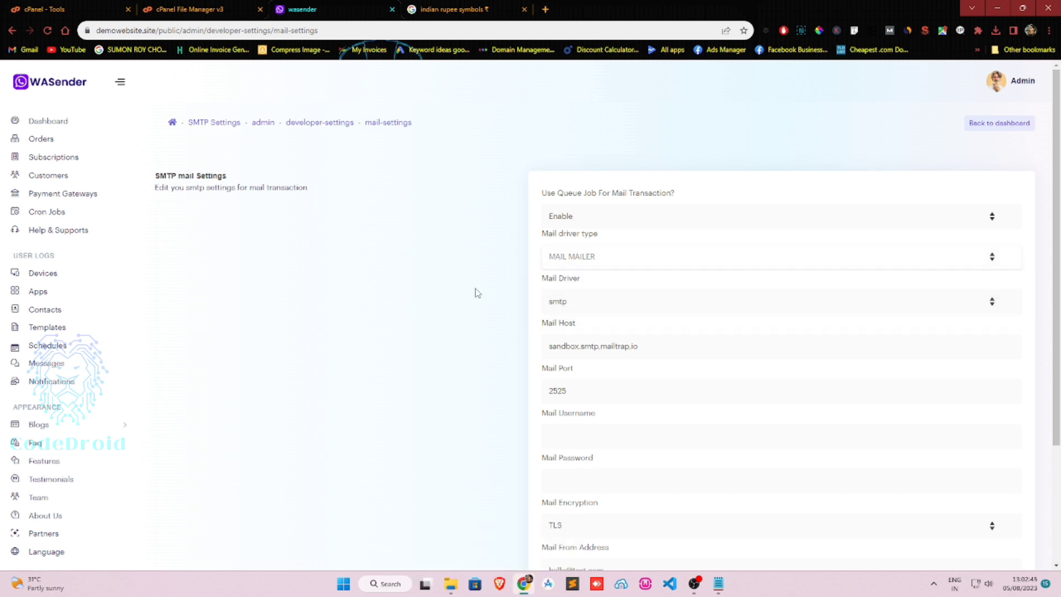
left_click(581, 301)
left_click(491, 313)
scroll(492, 314, "down", 2)
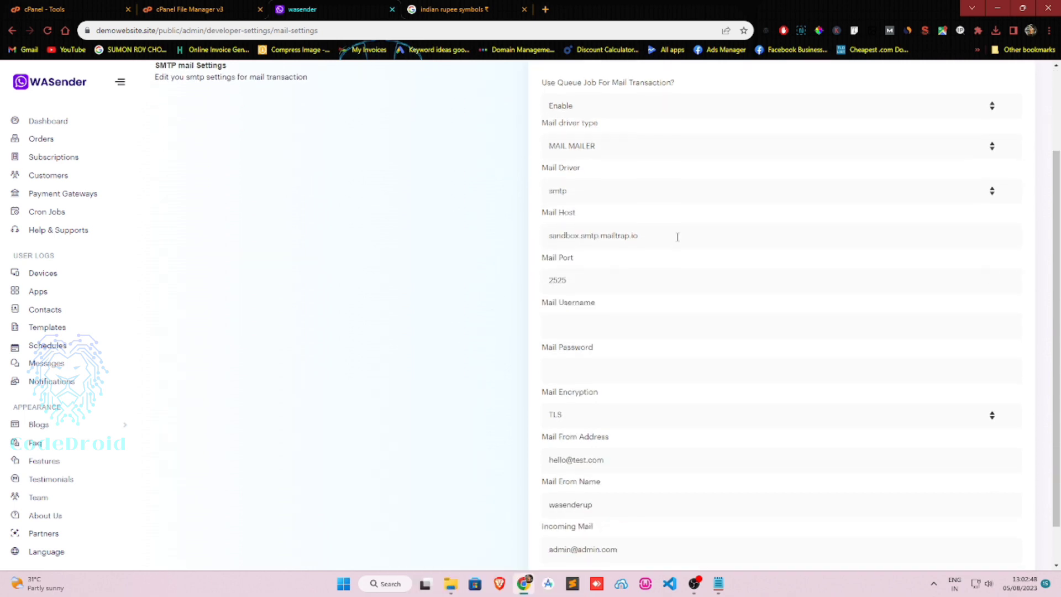
key("Tab")
key("Tab")
left_click(559, 328)
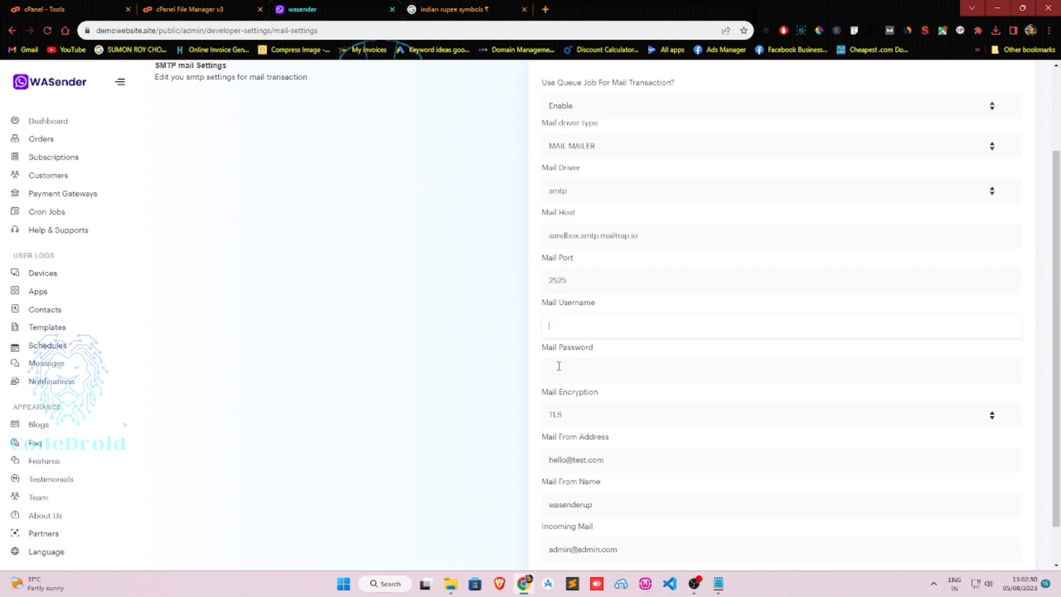
left_click(551, 363)
scroll(505, 391, "down", 1)
key("Tab")
key("Tab")
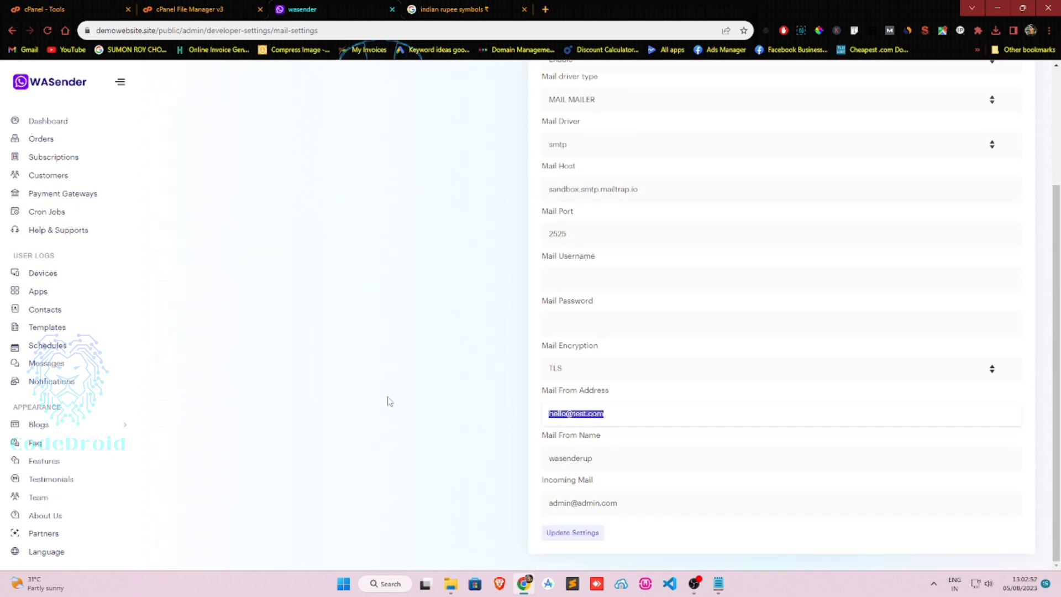
left_click(134, 4)
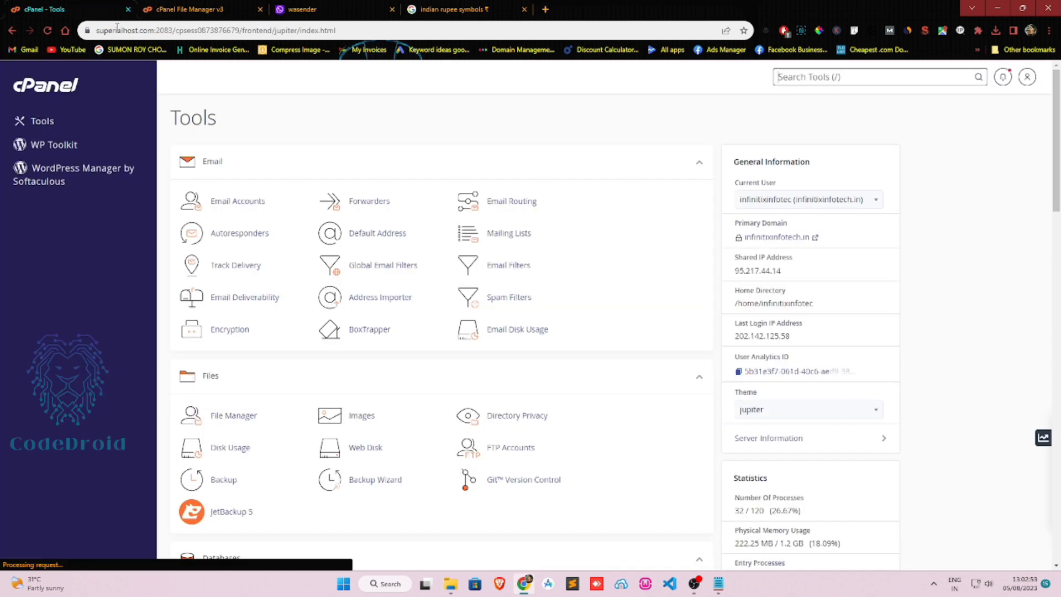
Create a new demowebsite.site email account with username 'te' and a generated strong password.
left_click(251, 192)
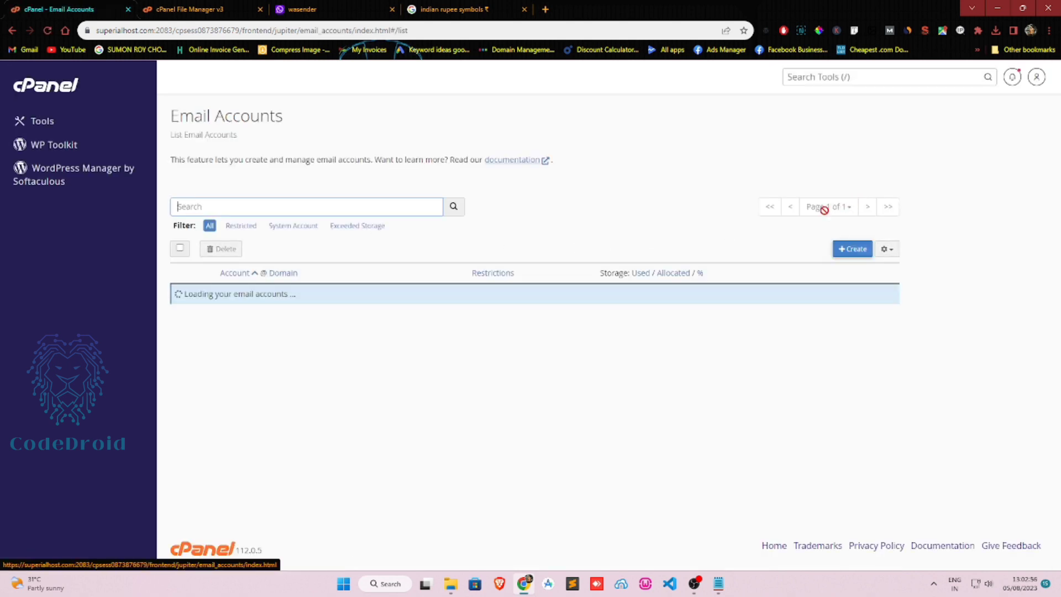
left_click(845, 250)
left_click(254, 236)
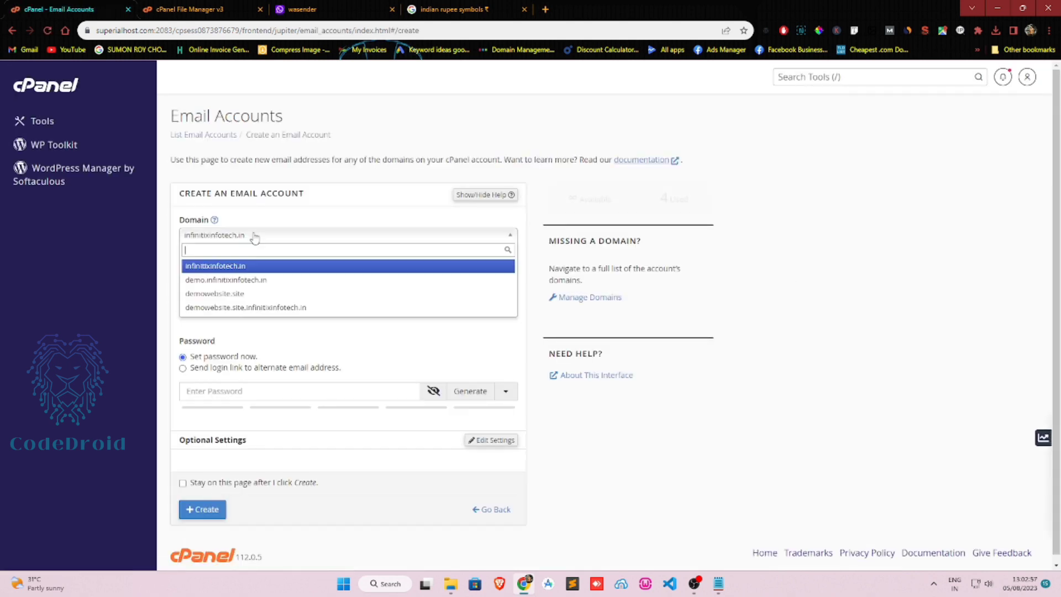
left_click(238, 280)
type("test")
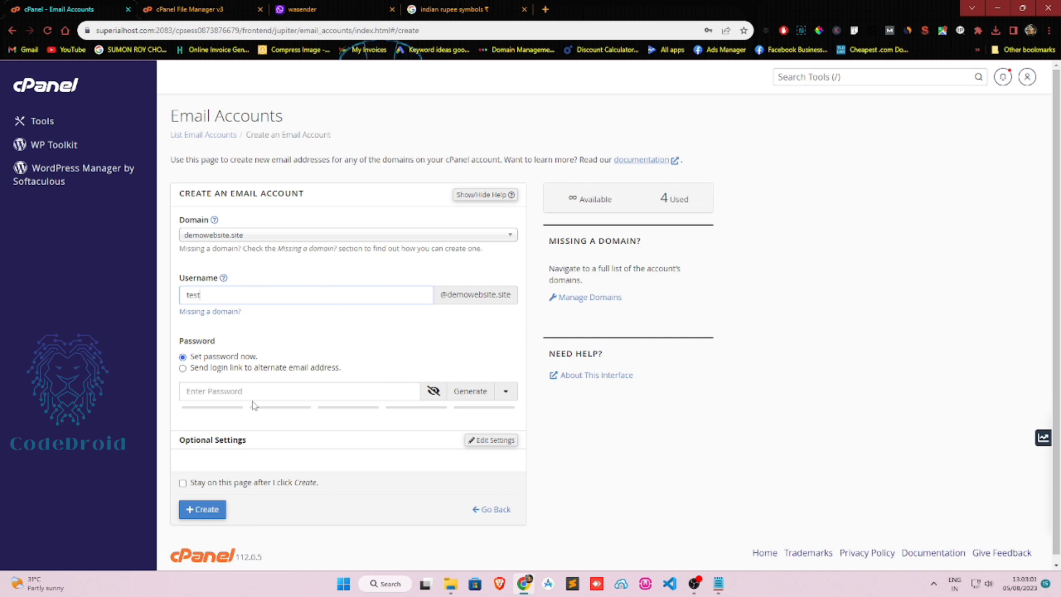
left_click(260, 395)
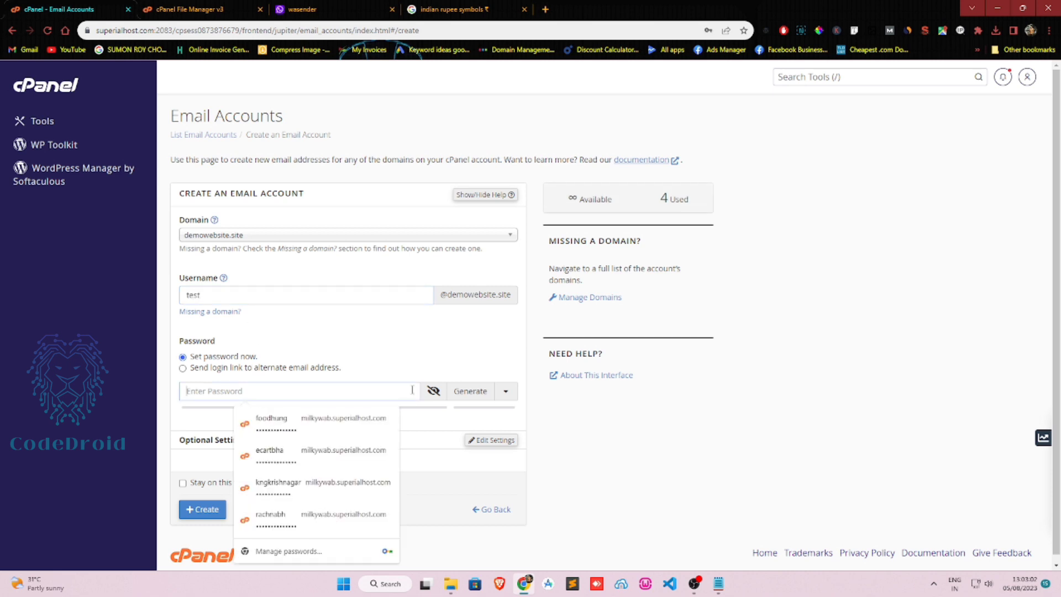
left_click(470, 391)
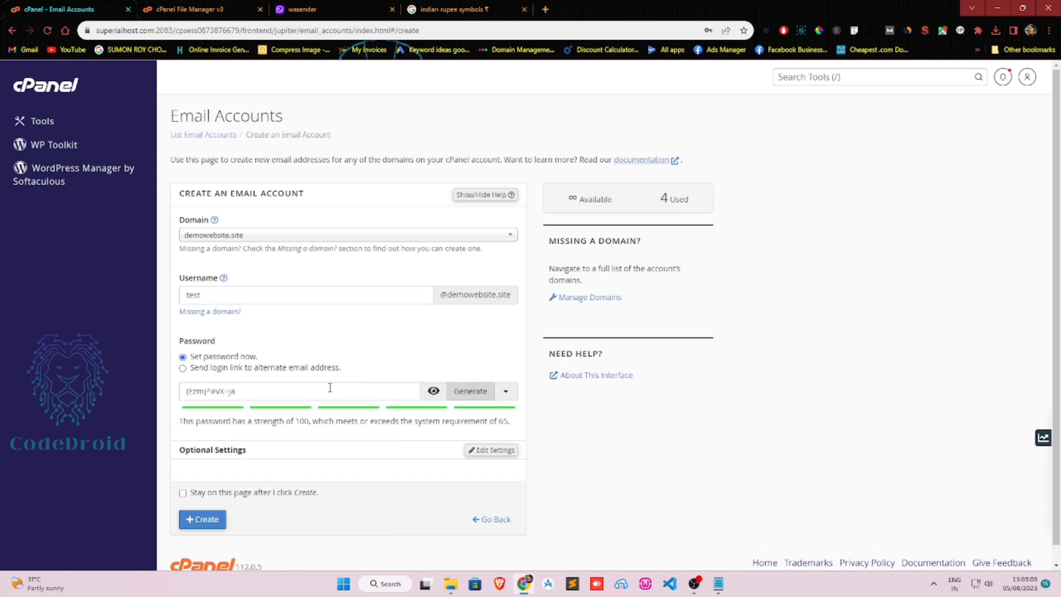
left_click(204, 520)
Paste the generated password into WASender's mail password field.
left_click(328, 7)
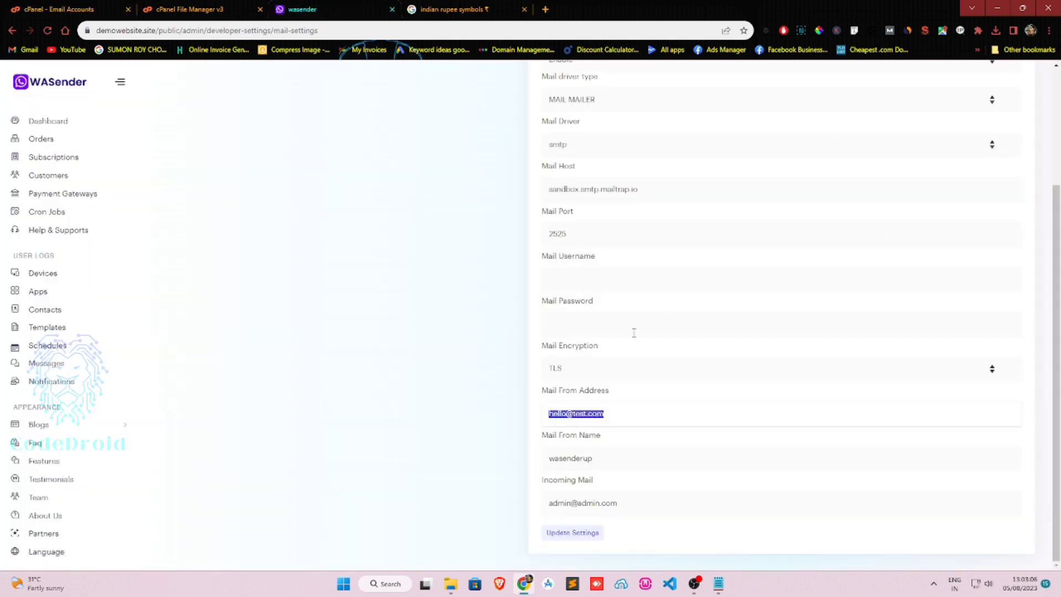
left_click(595, 327)
key("ctrl+v")
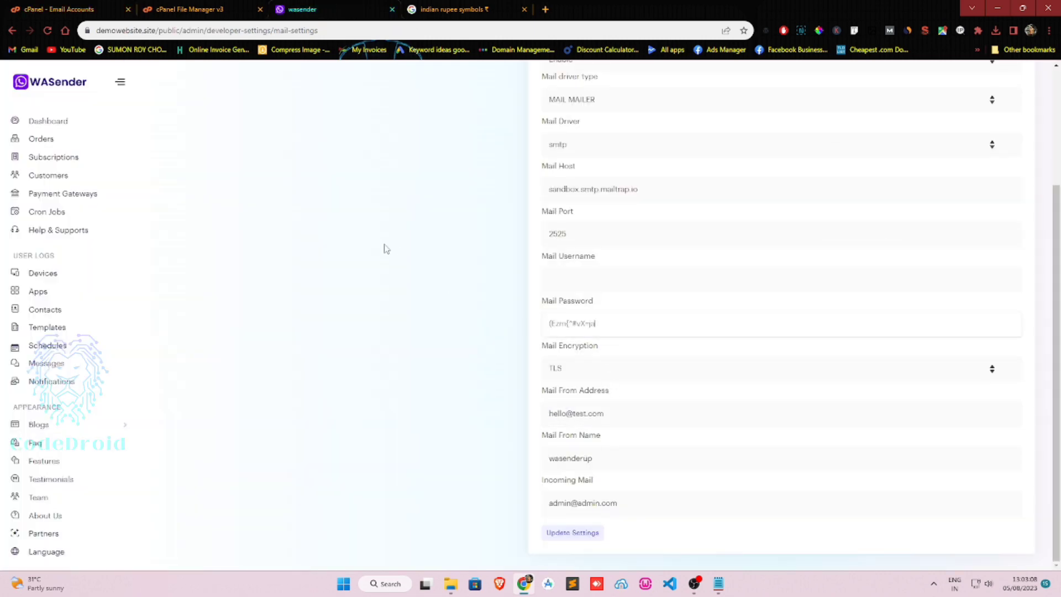
left_click(219, 7)
left_click(86, 7)
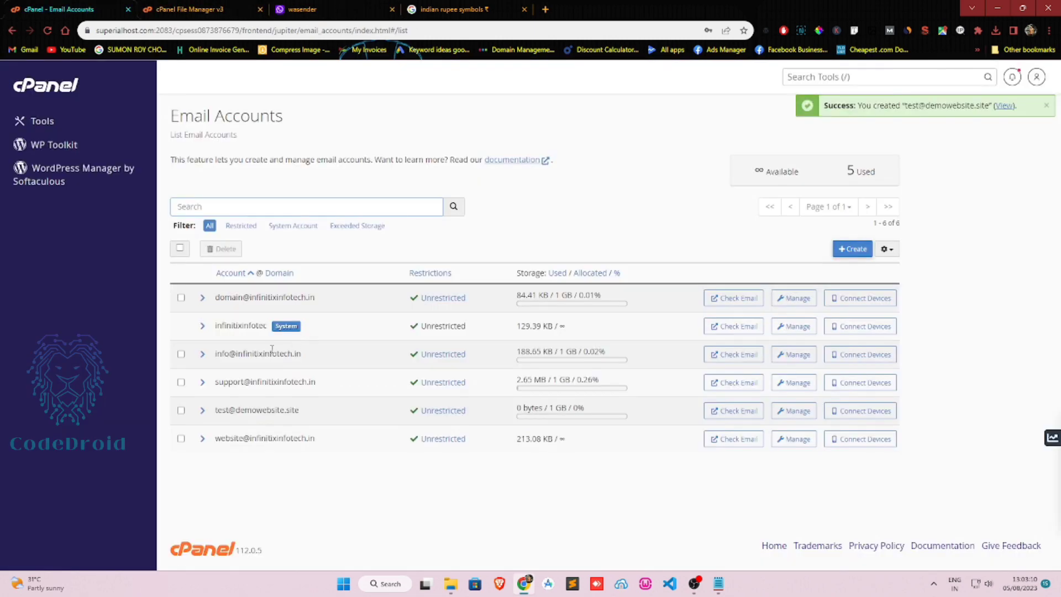
Open the new mailbox's webmail and paste its address as WASender's mail username.
left_click_drag(217, 410, 316, 415)
key("ctrl+c")
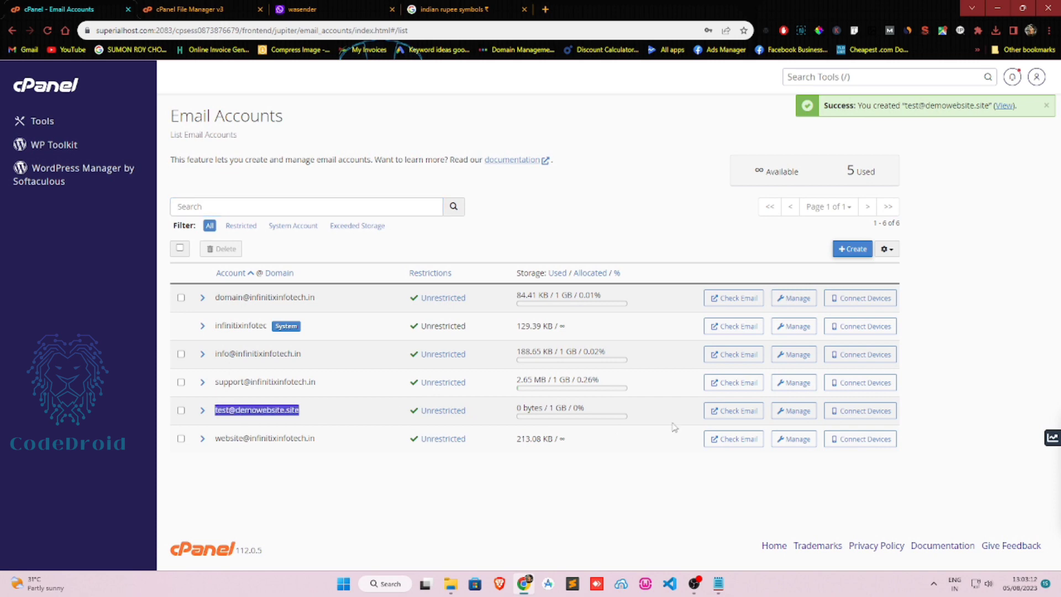
left_click(738, 414)
left_click(354, 6)
left_click(459, 6)
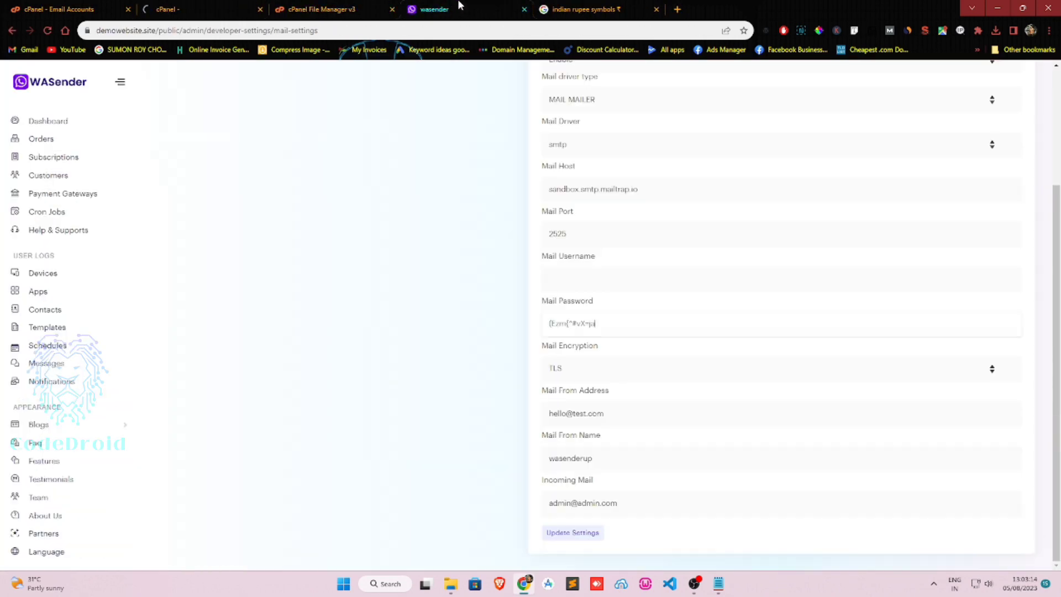
left_click(575, 278)
key("ctrl+v")
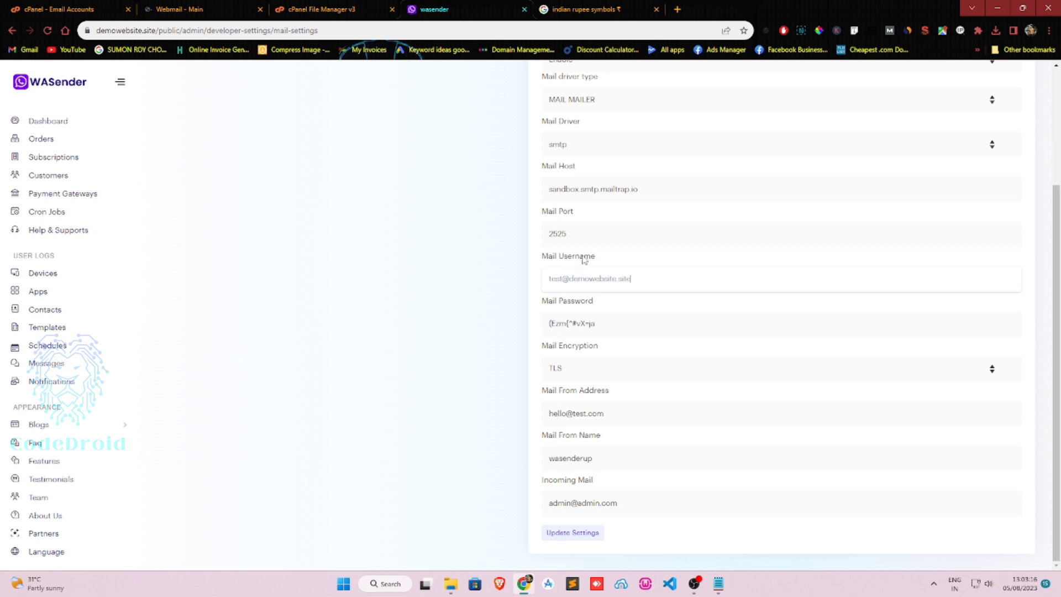
key("ctrl+2")
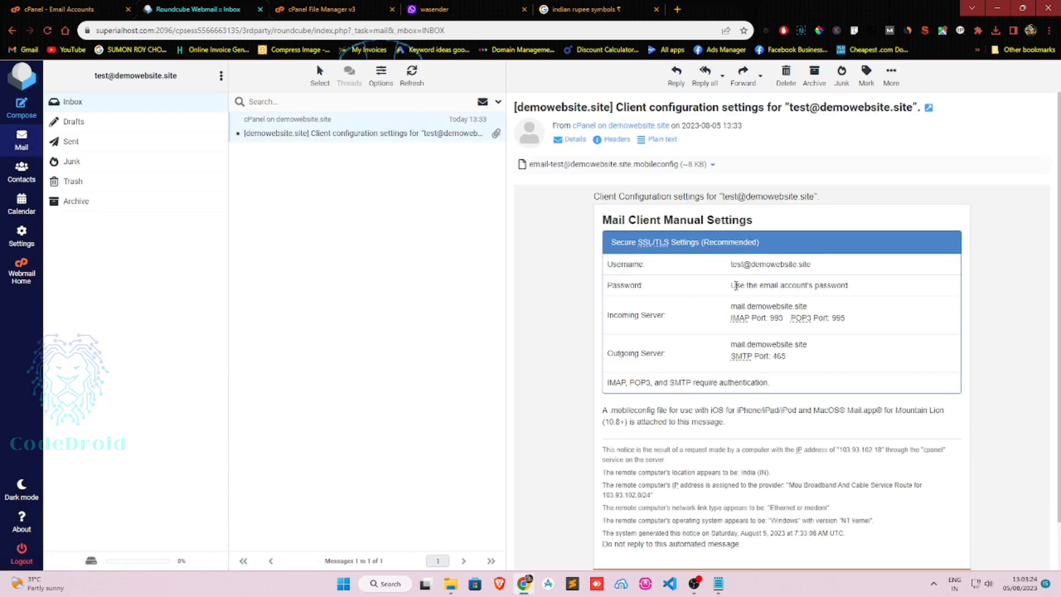
Replace the mail host with mail.demowebsite.site copied from the webmail message.
left_click_drag(730, 306, 832, 306)
key("ctrl+c")
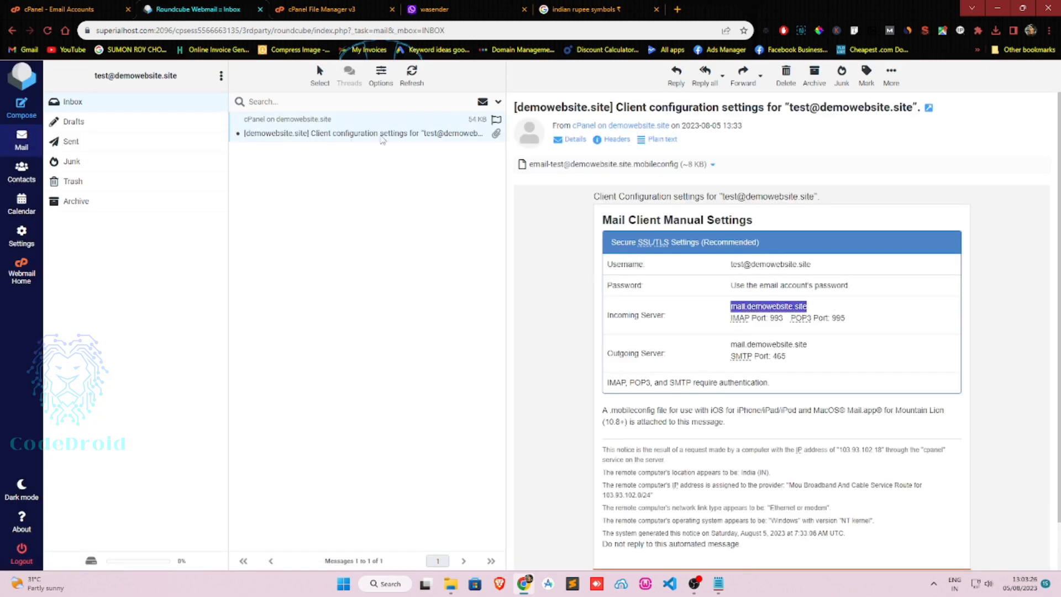
left_click(339, 7)
left_click(456, 6)
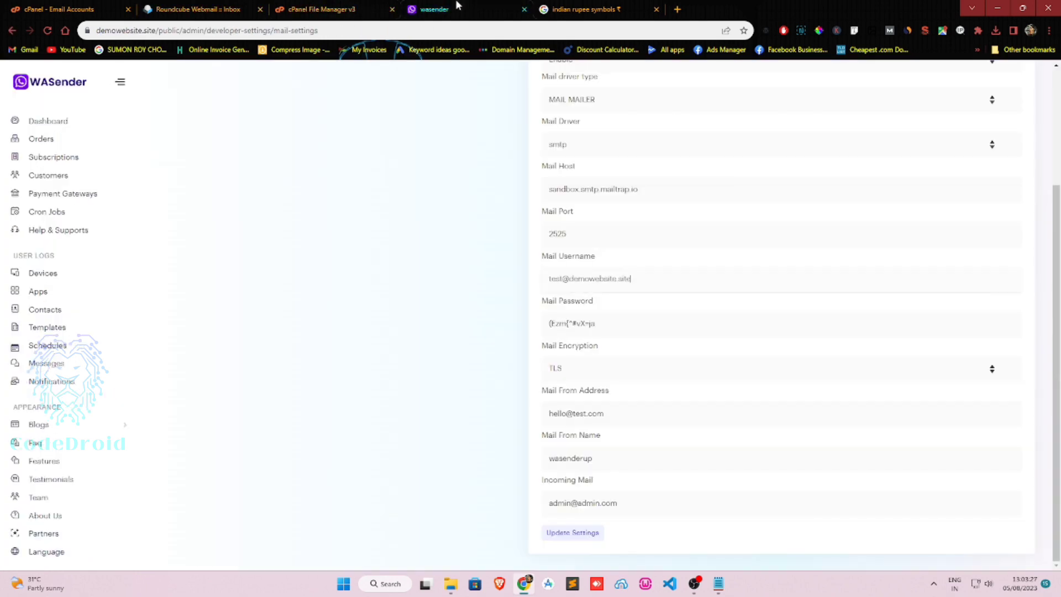
triple_click(664, 195)
key("ctrl+v")
Change the mail port from 2525 to 465 and set encryption to SSL.
left_click(207, 5)
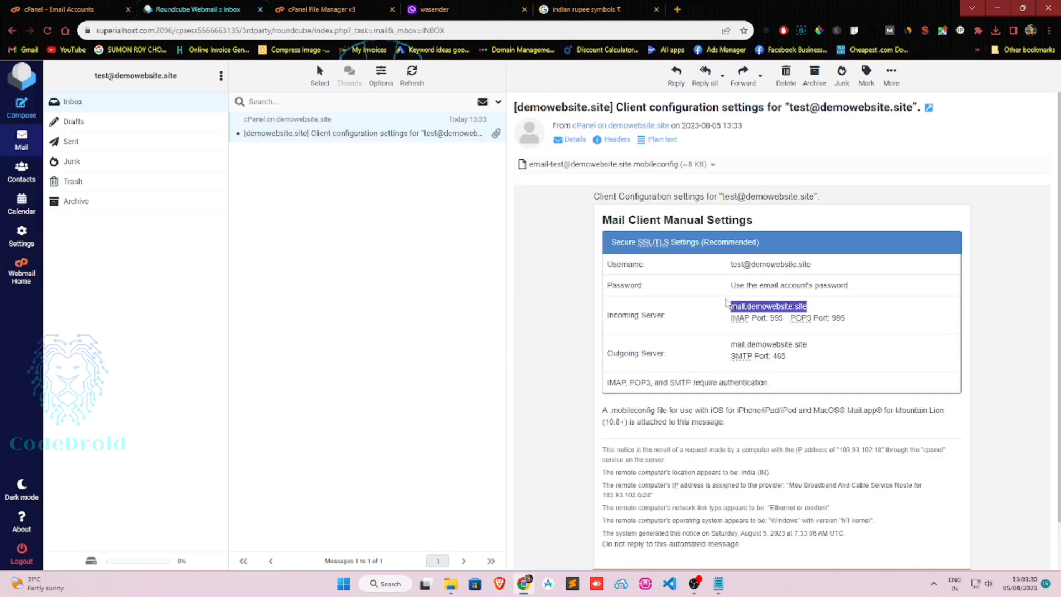
double_click(779, 356)
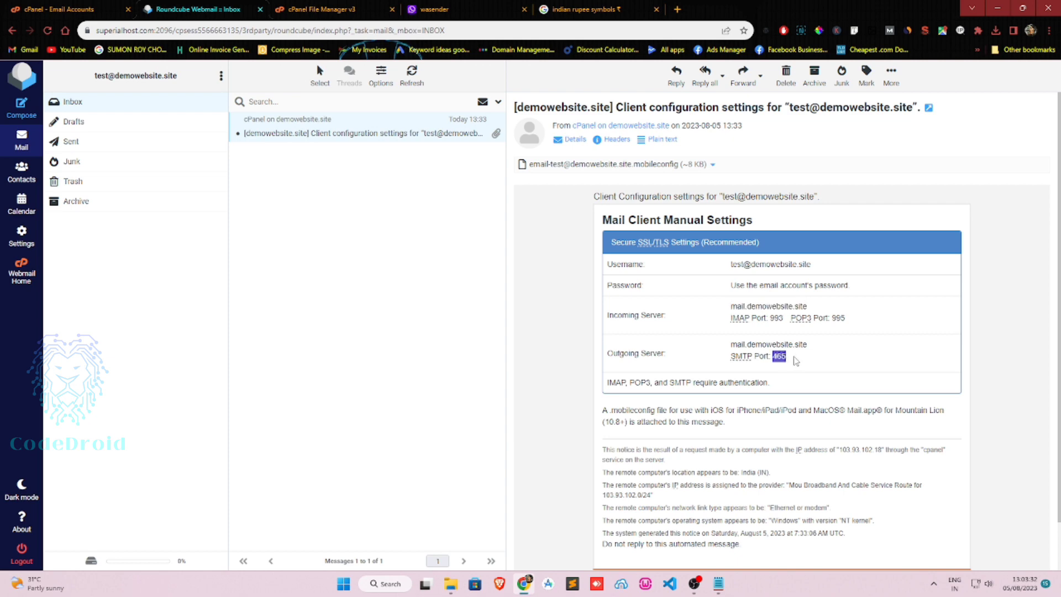
left_click(325, 9)
left_click(501, 7)
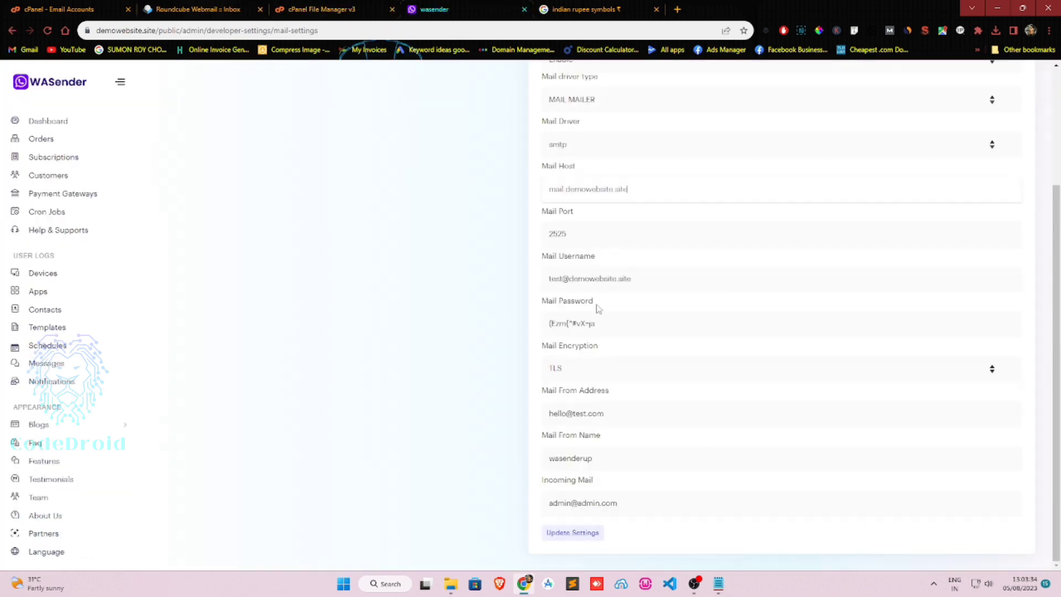
left_click(606, 319)
double_click(635, 233)
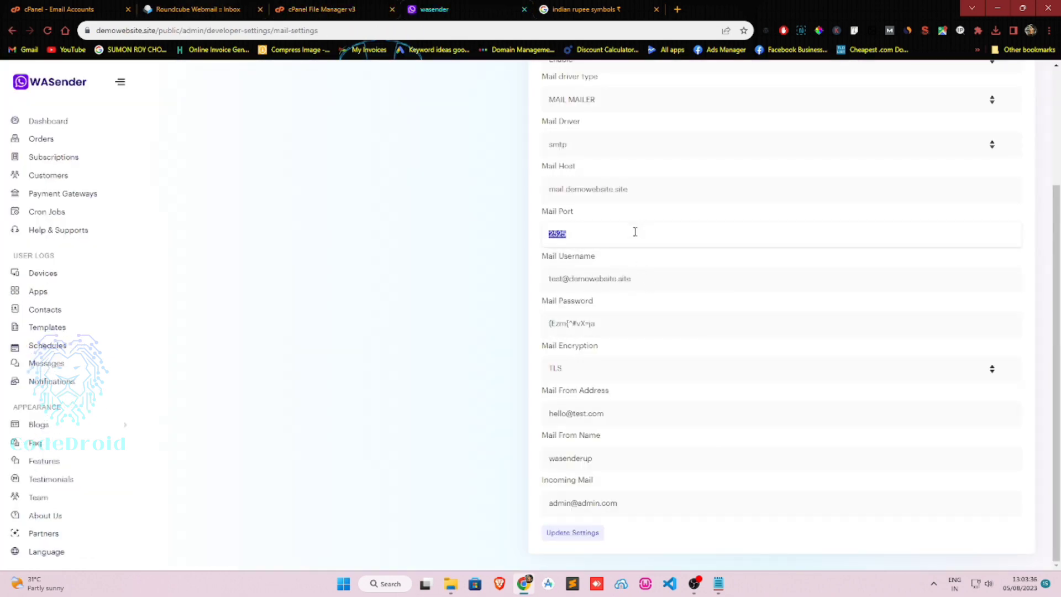
left_click(582, 369)
left_click(581, 395)
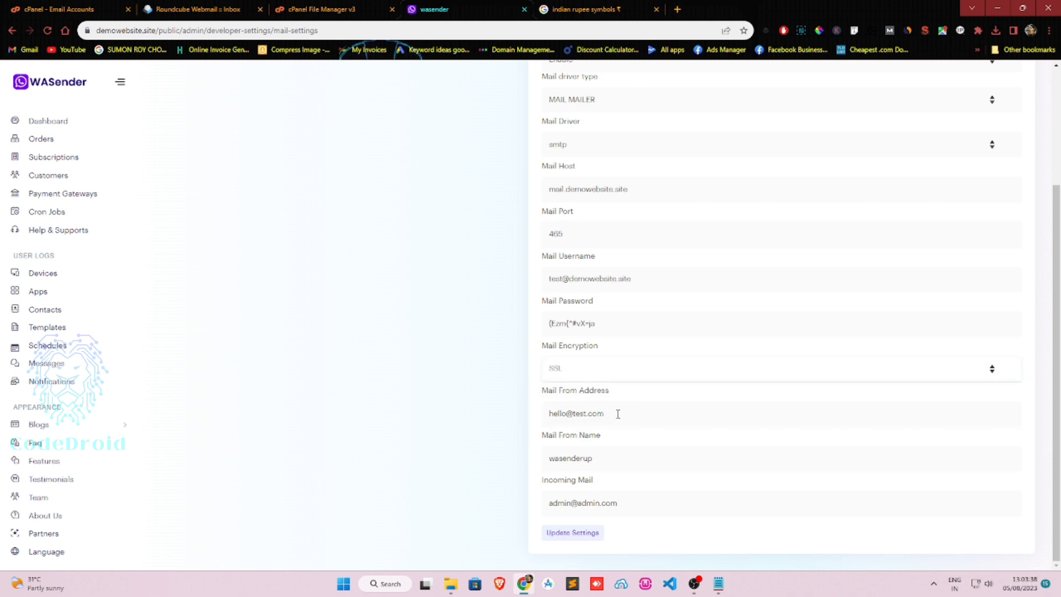
key("Tab")
Use the new mailbox address as from and incoming mail addresses, then save.
left_click(647, 284)
key("ctrl+a")
key("ctrl+c")
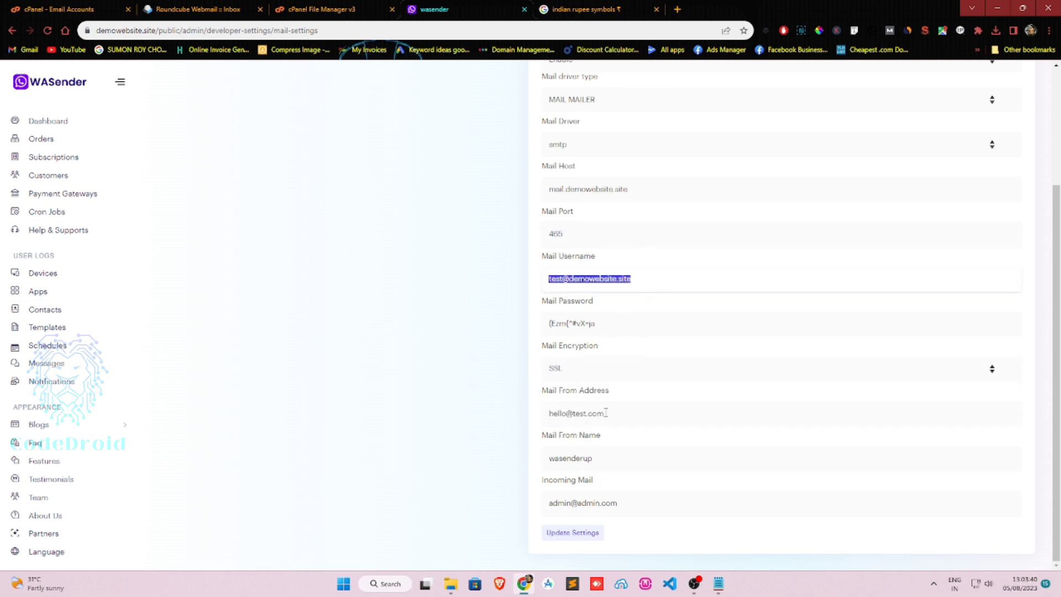
left_click(627, 413)
key("ctrl+a")
key("ctrl+v")
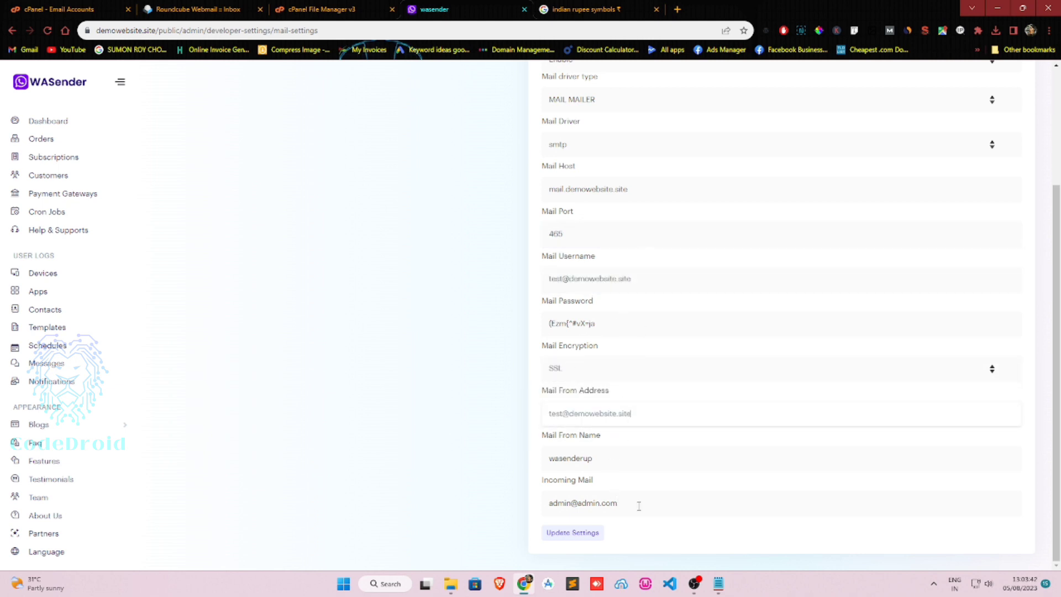
left_click(634, 506)
key("ctrl+a")
key("ctrl+v")
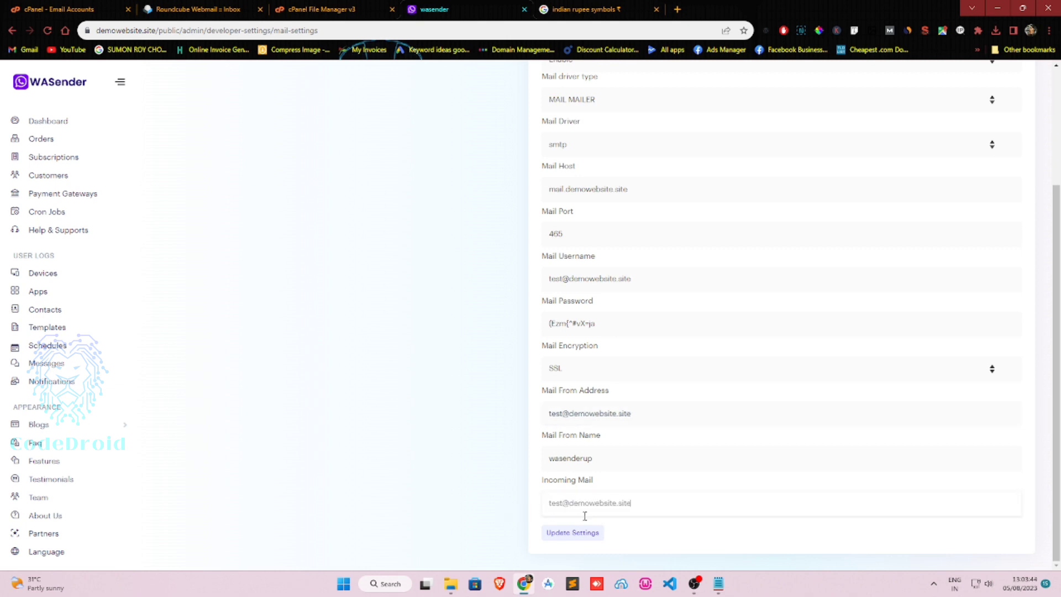
left_click(573, 532)
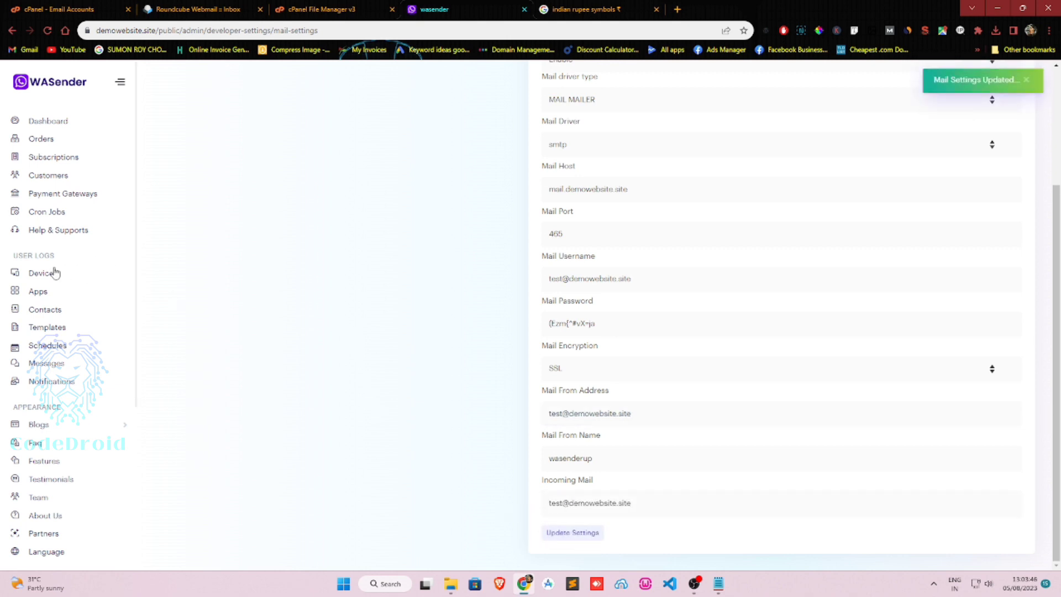
scroll(45, 265, "down", 4)
left_click(54, 465)
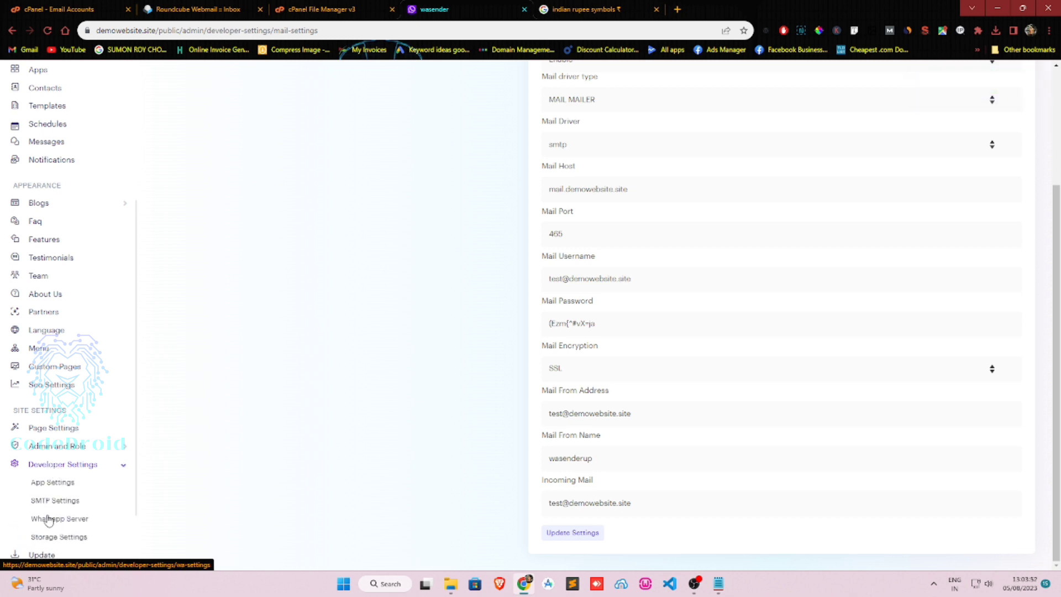
left_click(49, 520)
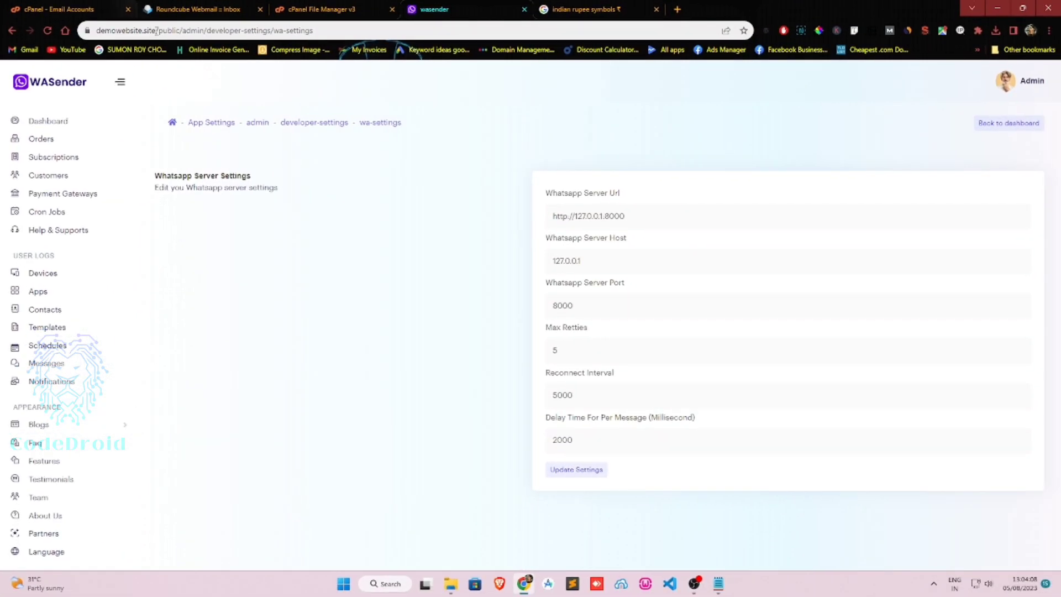
left_click_drag(156, 30, 72, 40)
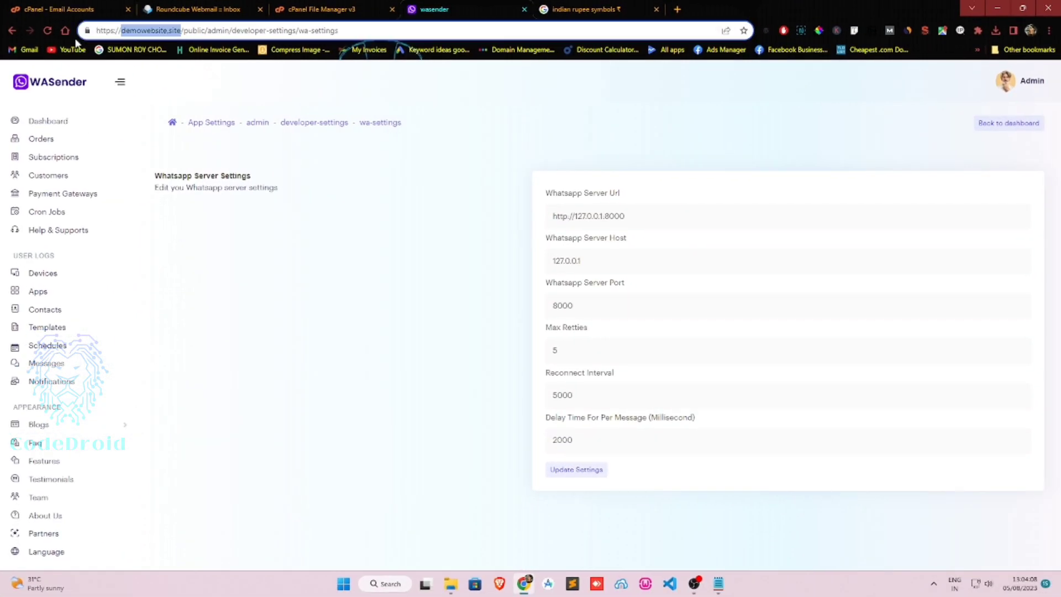
key("ctrl+c")
triple_click(668, 221)
key("ctrl+v")
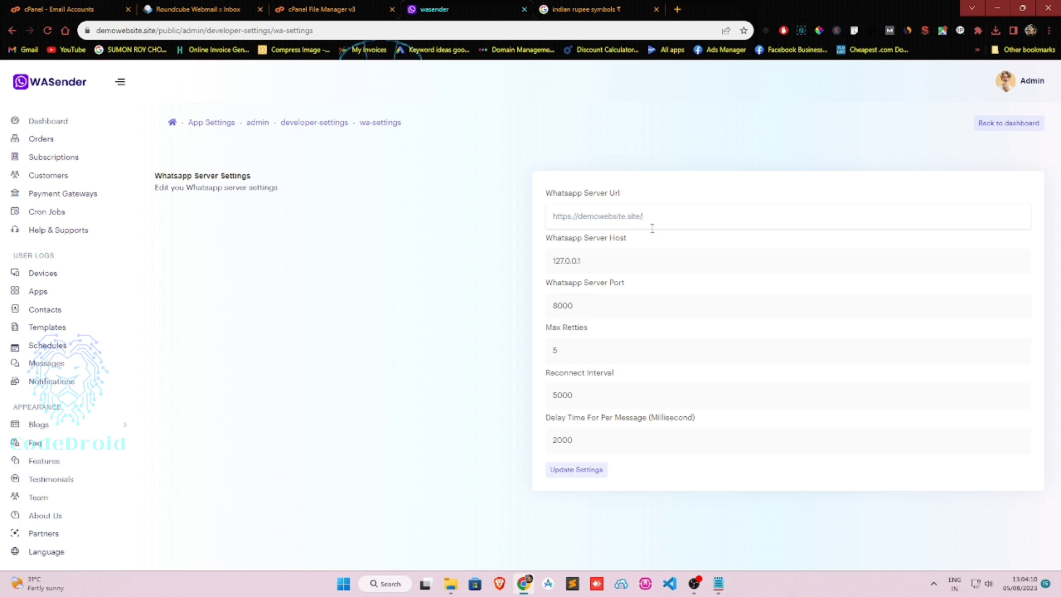
left_click(580, 469)
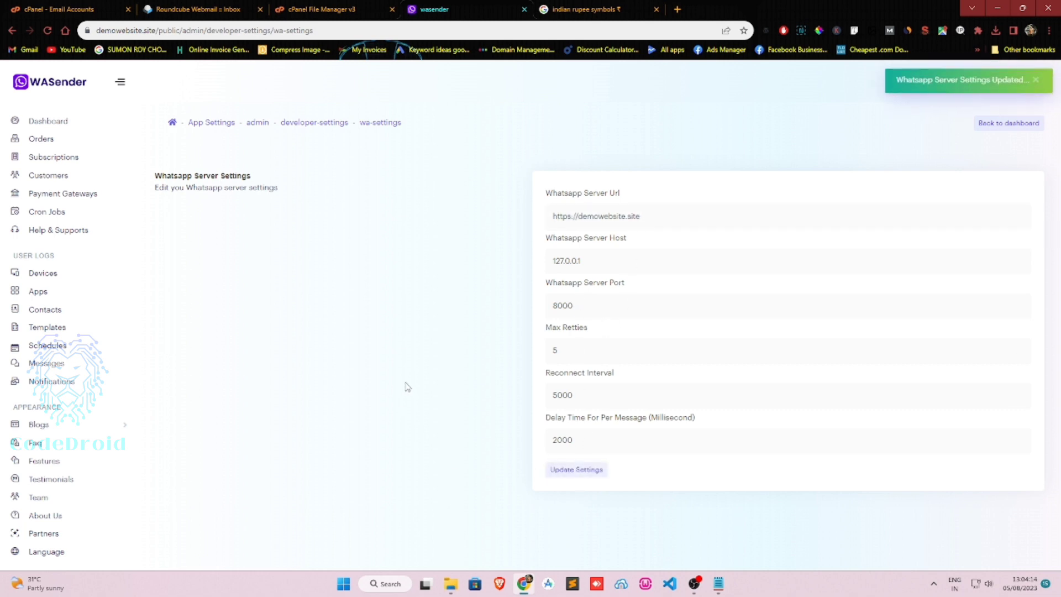
key("ctrl+1")
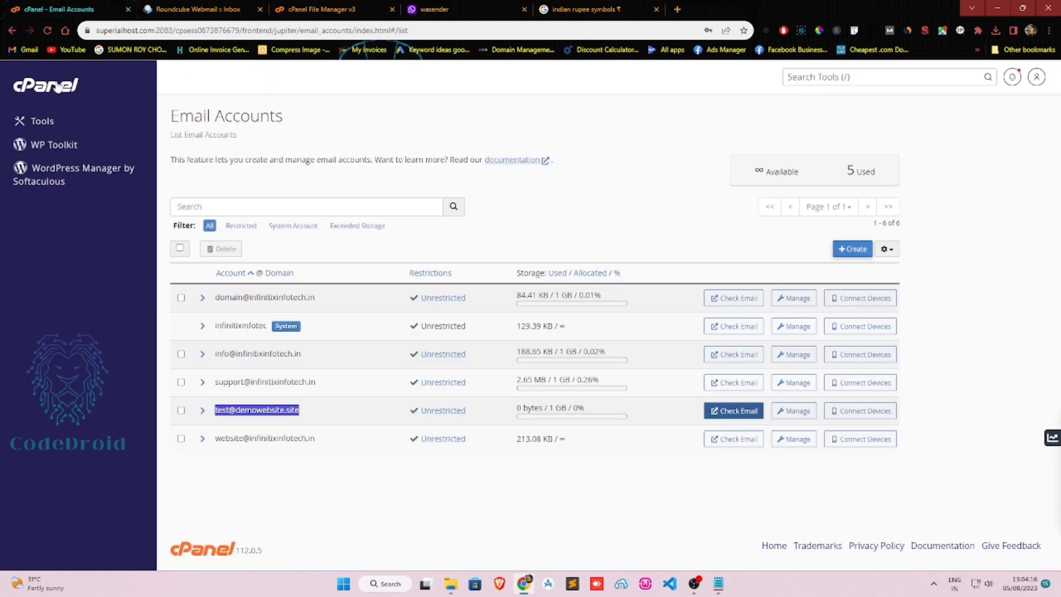
Find Setup Node.js App by searching 'nodejs' and choose version 16.20.1 in Production mode.
left_click(781, 78)
type("nodejs")
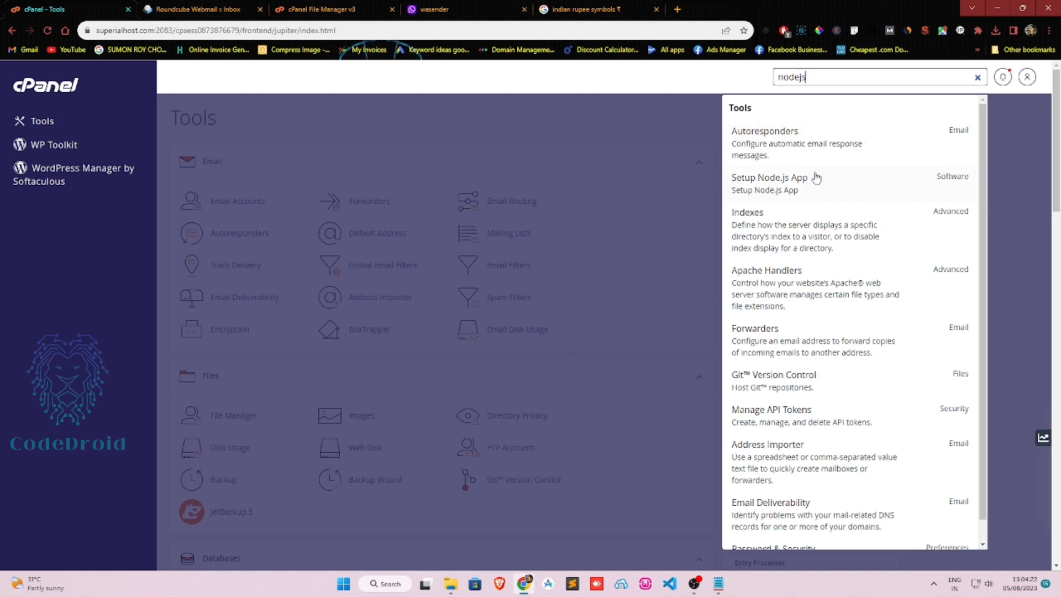
left_click(817, 177)
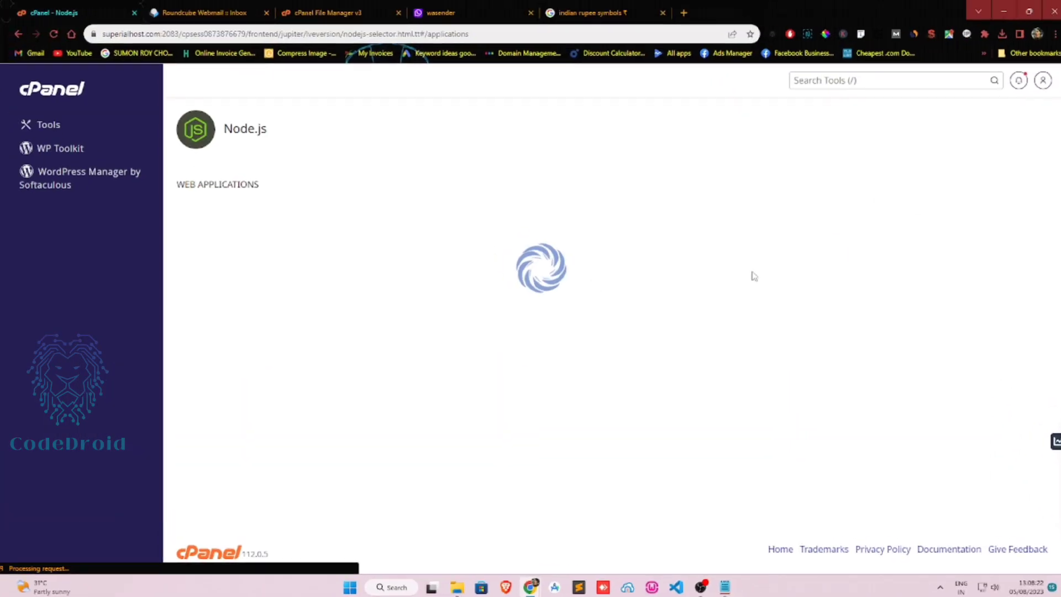
left_click(399, 237)
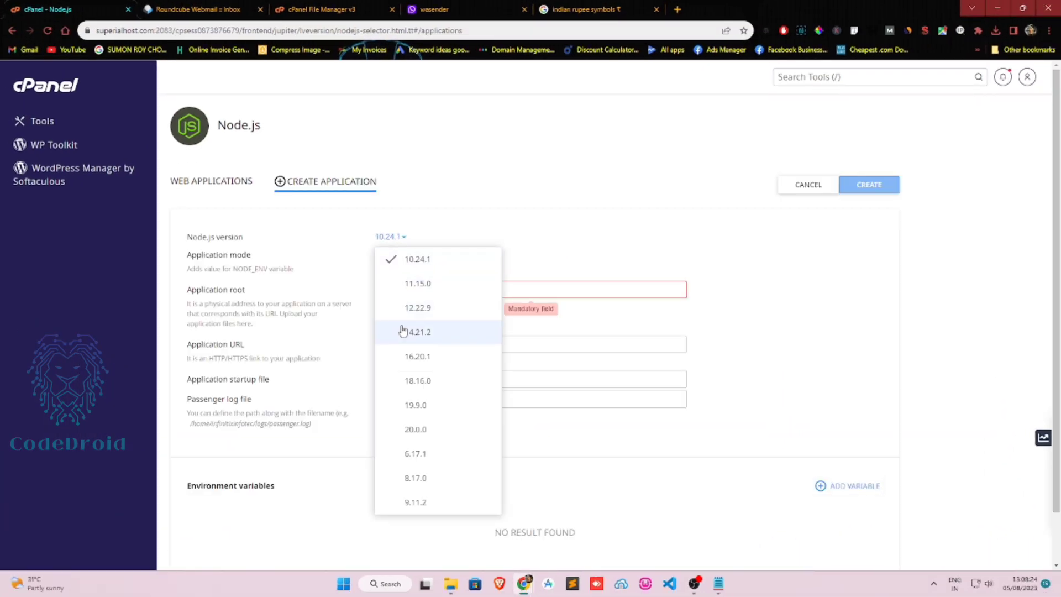
left_click(407, 332)
left_click(399, 254)
left_click(407, 302)
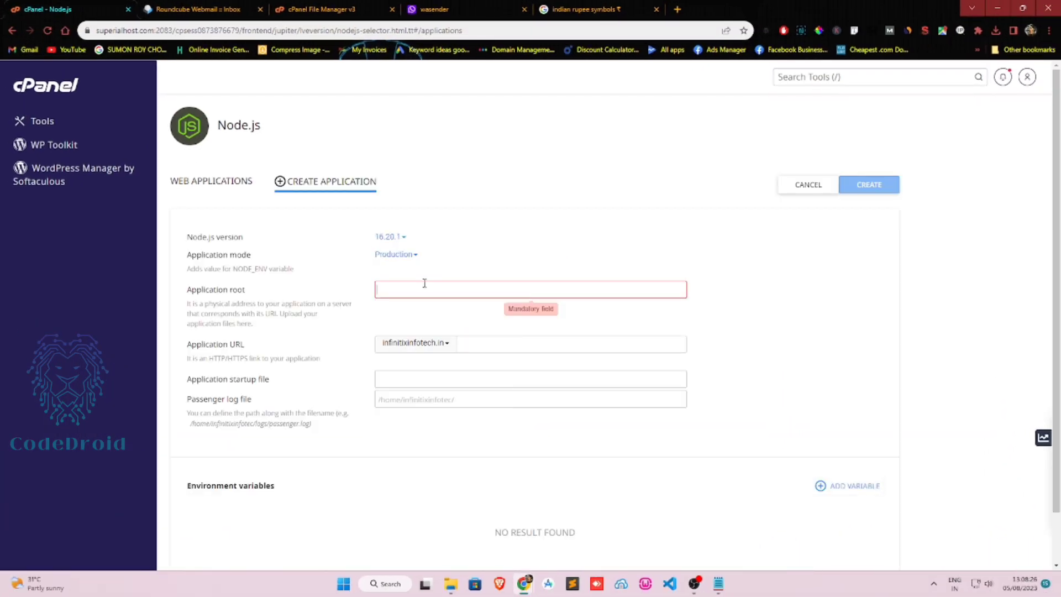
key("super+v")
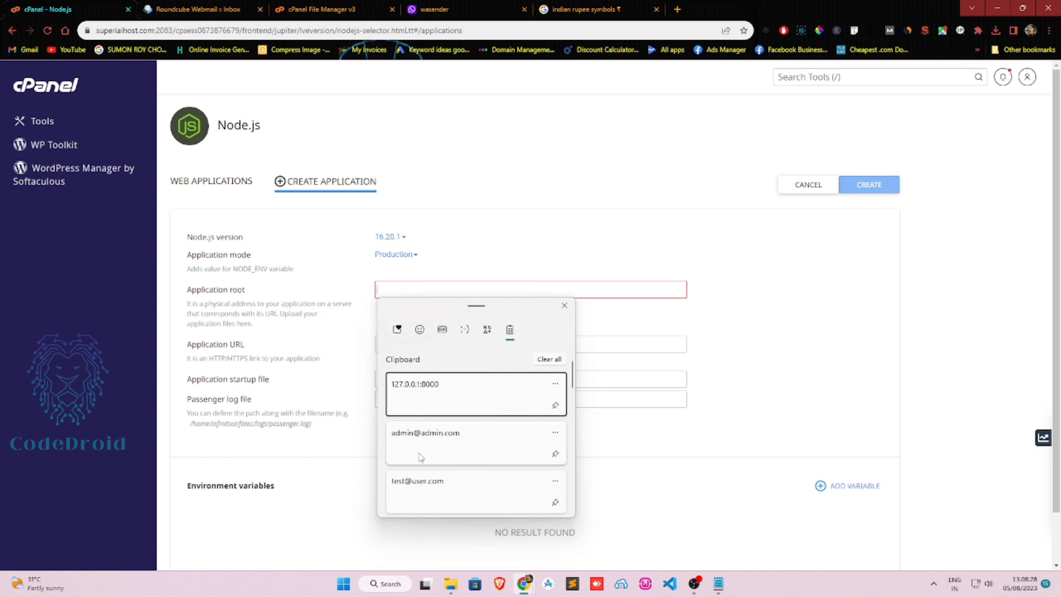
scroll(421, 457, "down", 3)
left_click(435, 437)
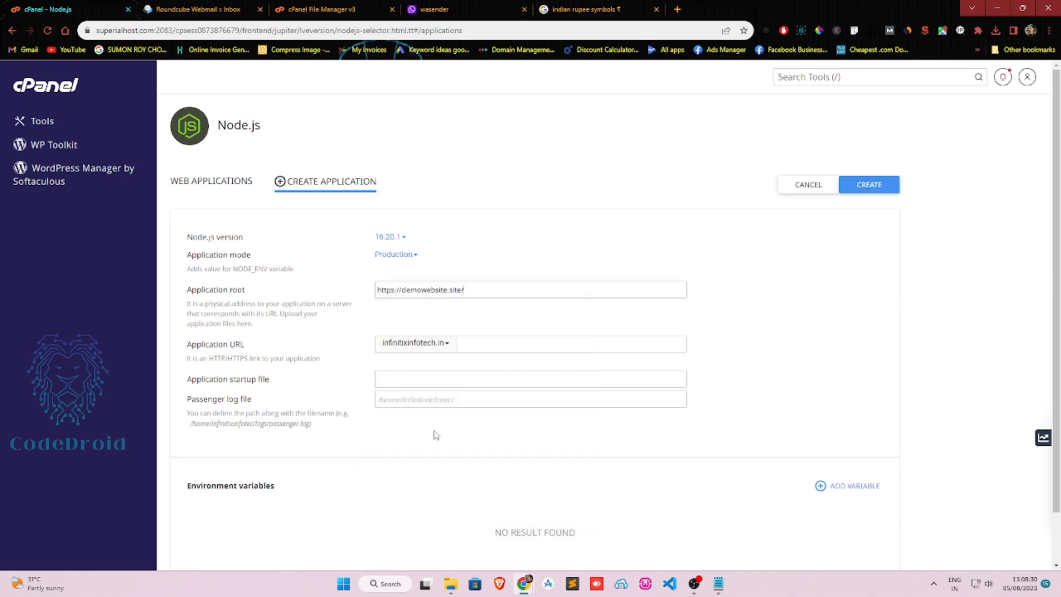
left_click_drag(405, 293, 377, 301)
key("BackSpace")
left_click(405, 344)
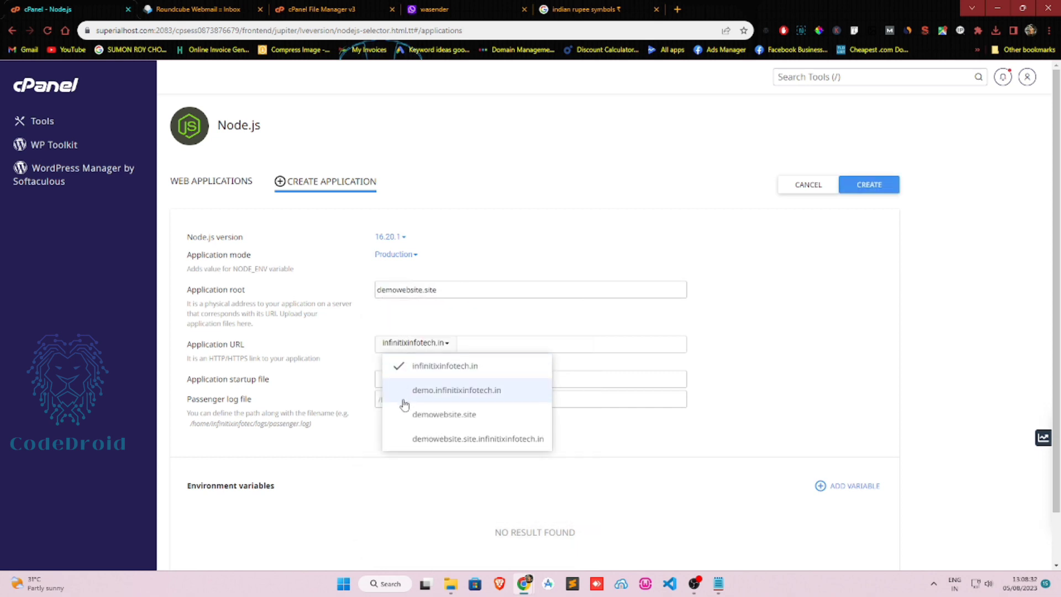
left_click(408, 415)
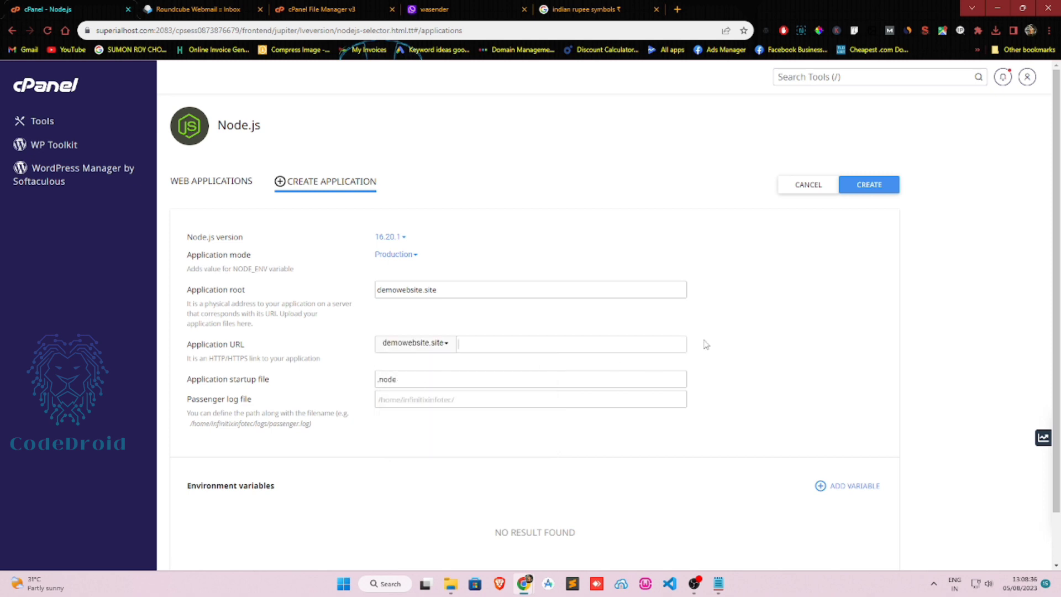
Create the Node.js application and run its start script.
left_click(875, 192)
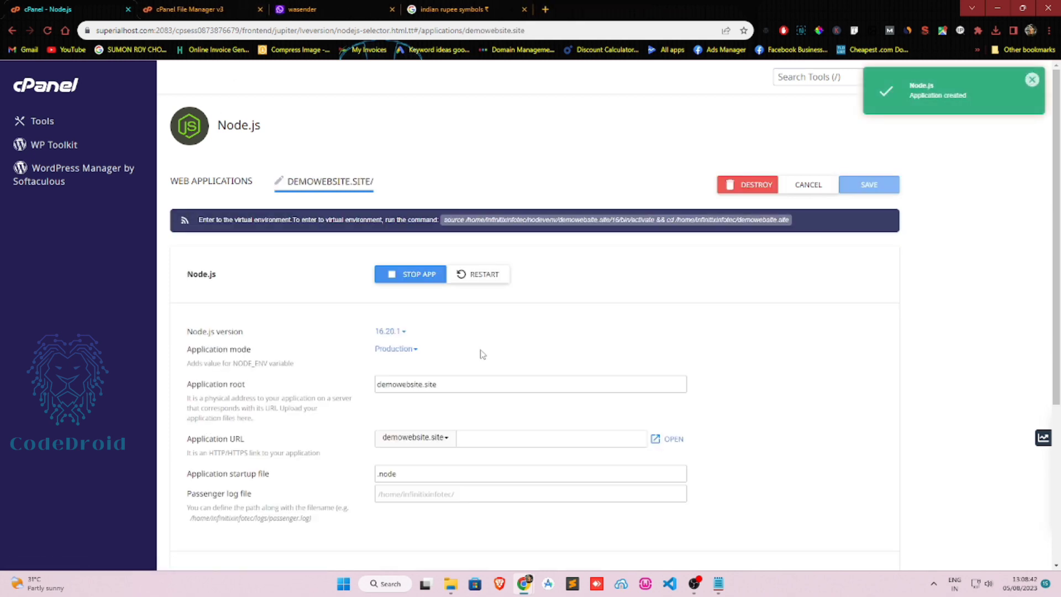
scroll(545, 343, "down", 4)
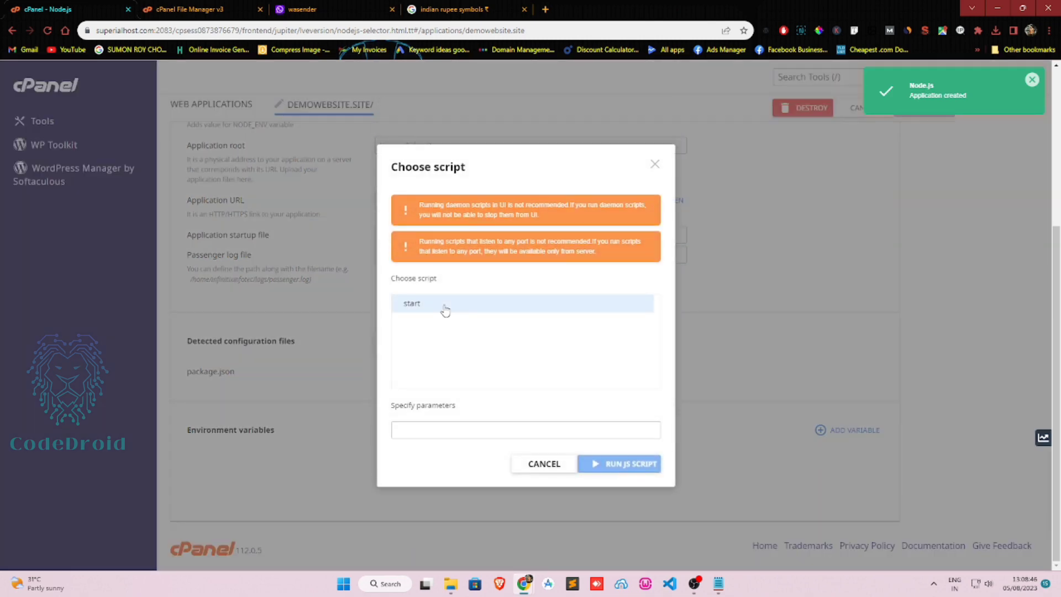
left_click(443, 306)
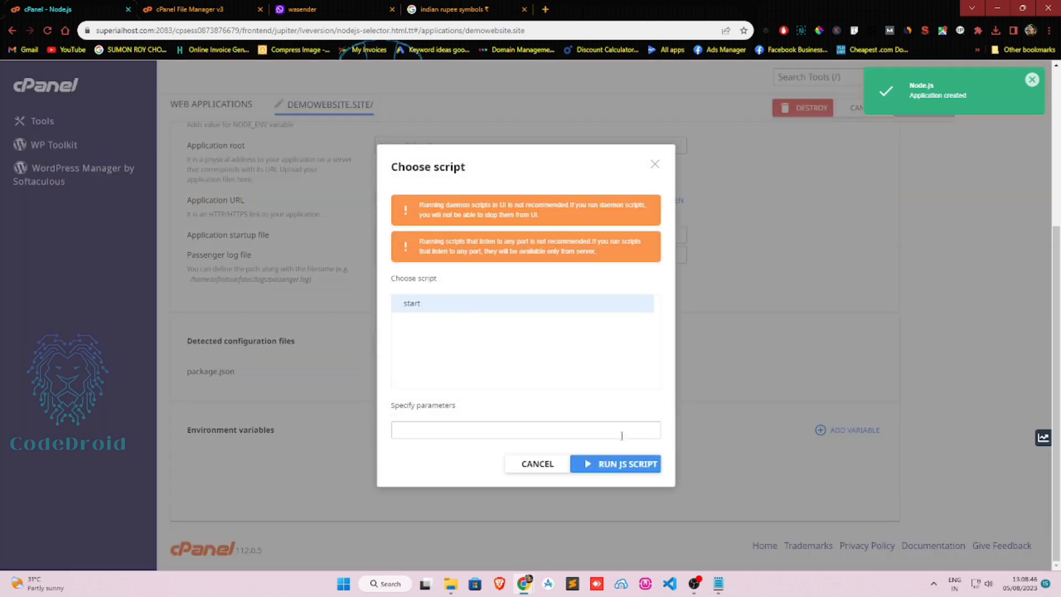
left_click(610, 462)
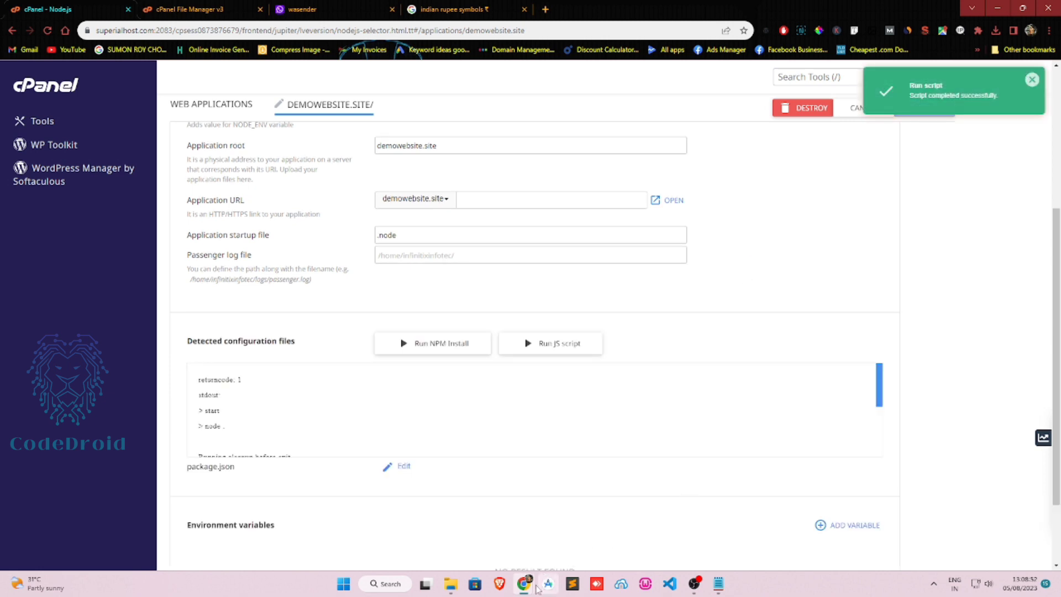
Reload the expired QR code page in the WASender user window.
mouse_move(529, 590)
left_click(580, 527)
left_click(486, 372)
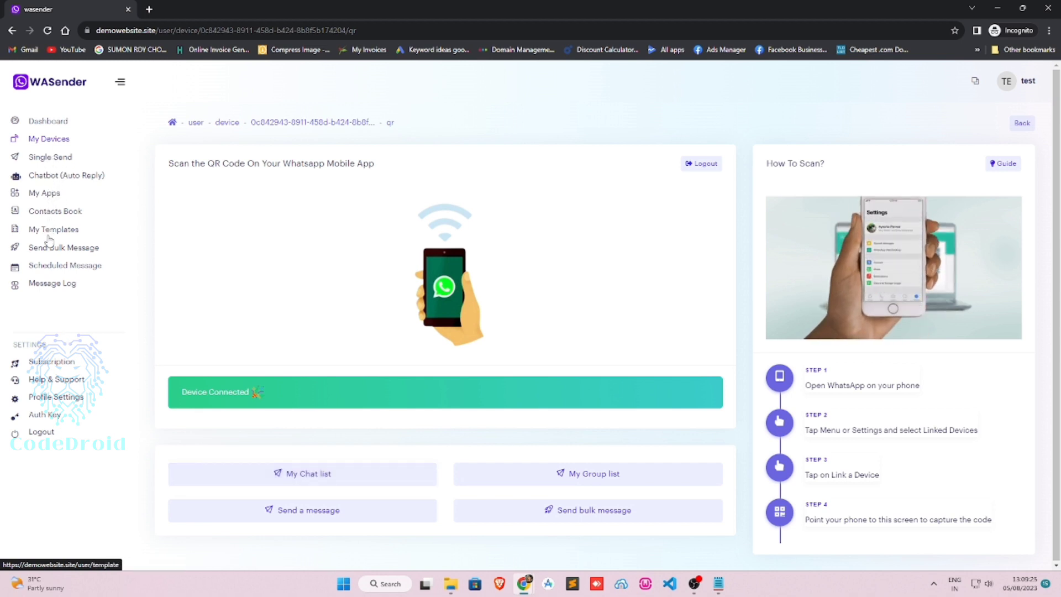
Start a new app under My Apps with the test device as the sender.
left_click(56, 366)
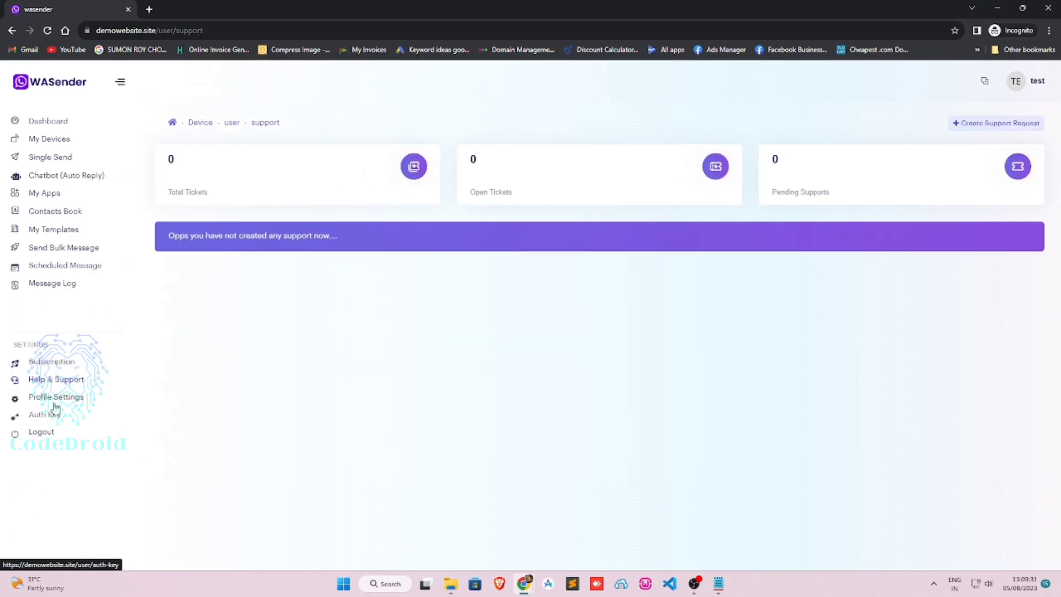
left_click(34, 193)
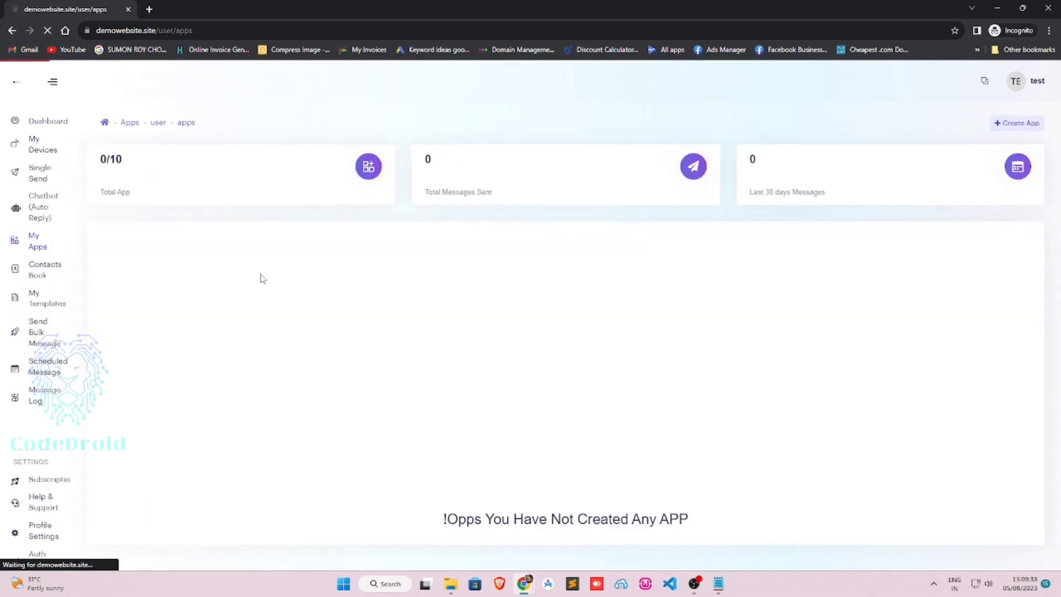
left_click(1022, 124)
left_click(492, 156)
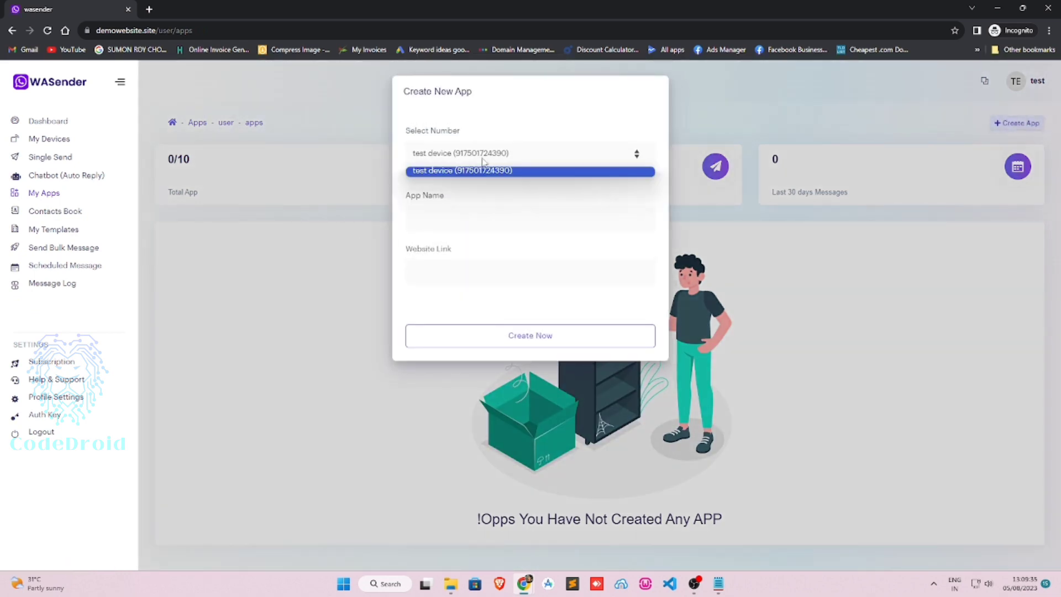
left_click(485, 168)
left_click(469, 211)
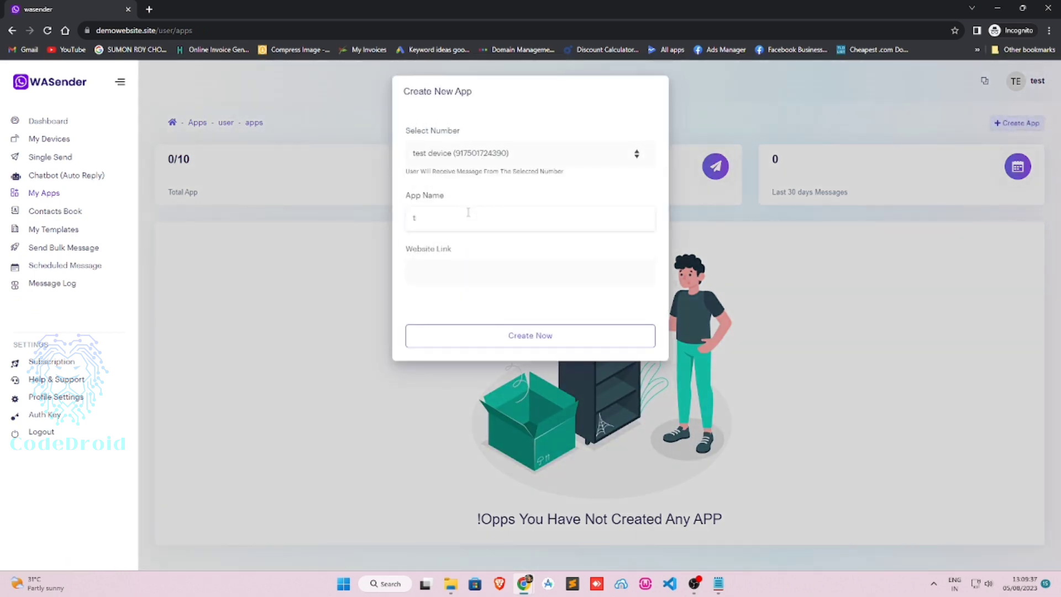
left_click(168, 30)
left_click_drag(186, 30, 96, 31)
key("ctrl+c")
left_click(469, 271)
key("ctrl+v")
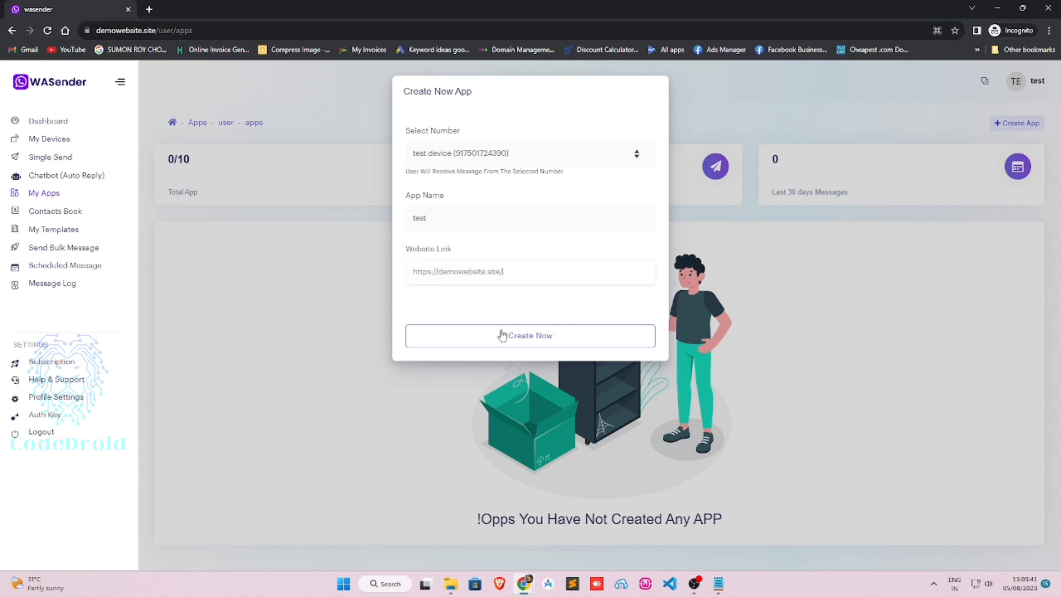
left_click(502, 335)
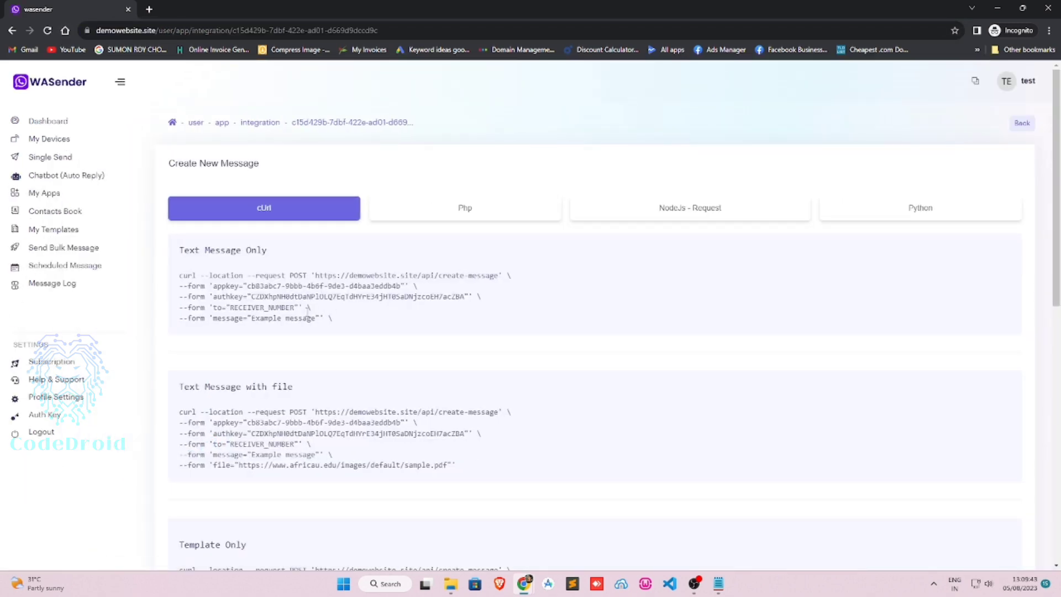
Browse the PHP, NodeJs - Request and Python code samples, then go to the user dashboard.
left_click(471, 212)
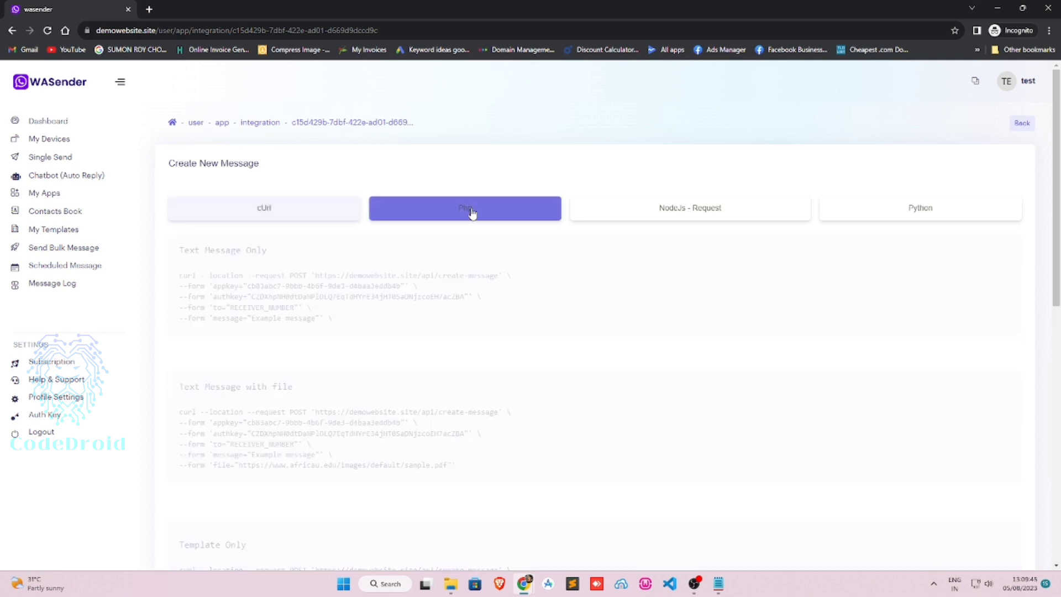
left_click(663, 211)
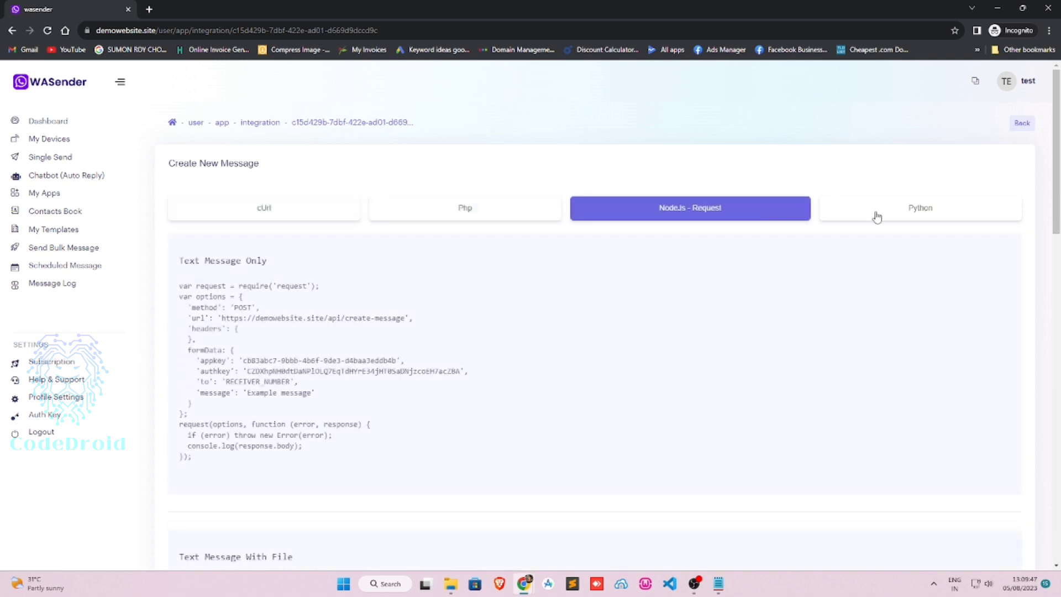
left_click(876, 216)
left_click(499, 211)
left_click(49, 121)
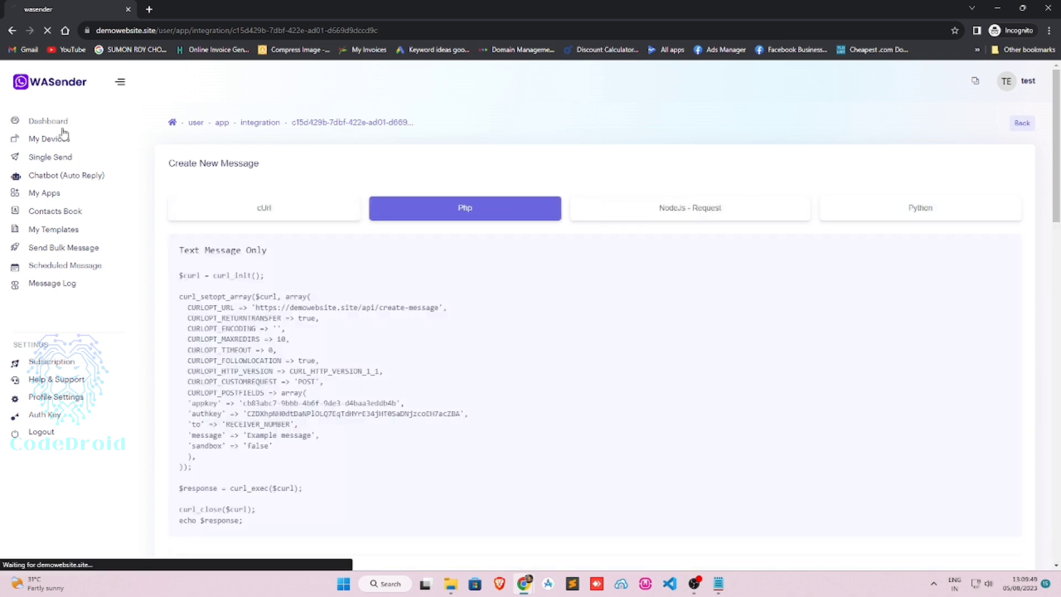
Check the admin dashboard for WA Server Status Online with 1 active device.
mouse_move(524, 583)
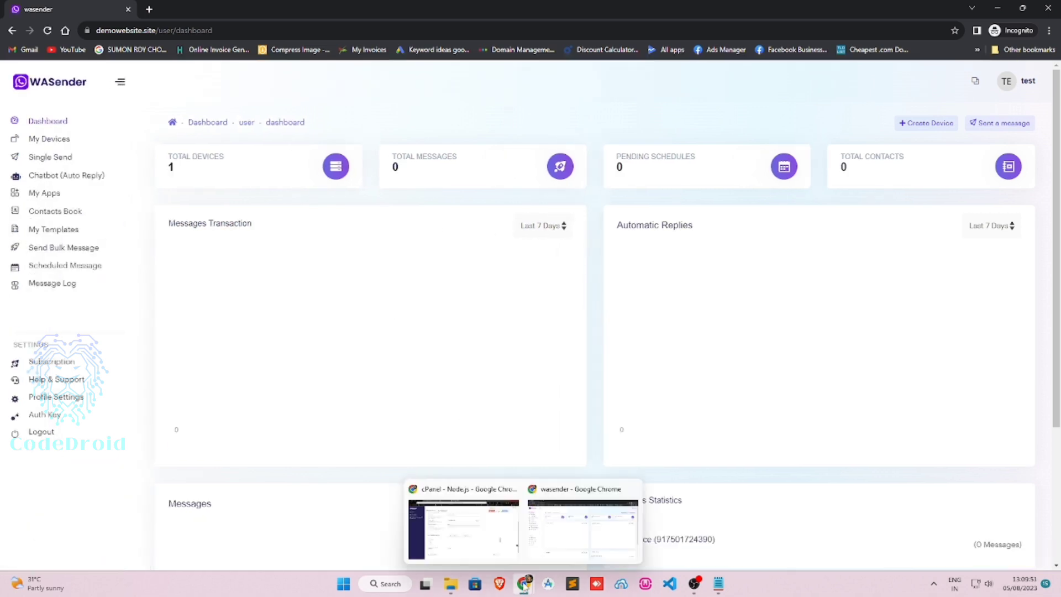
left_click(465, 526)
left_click(339, 5)
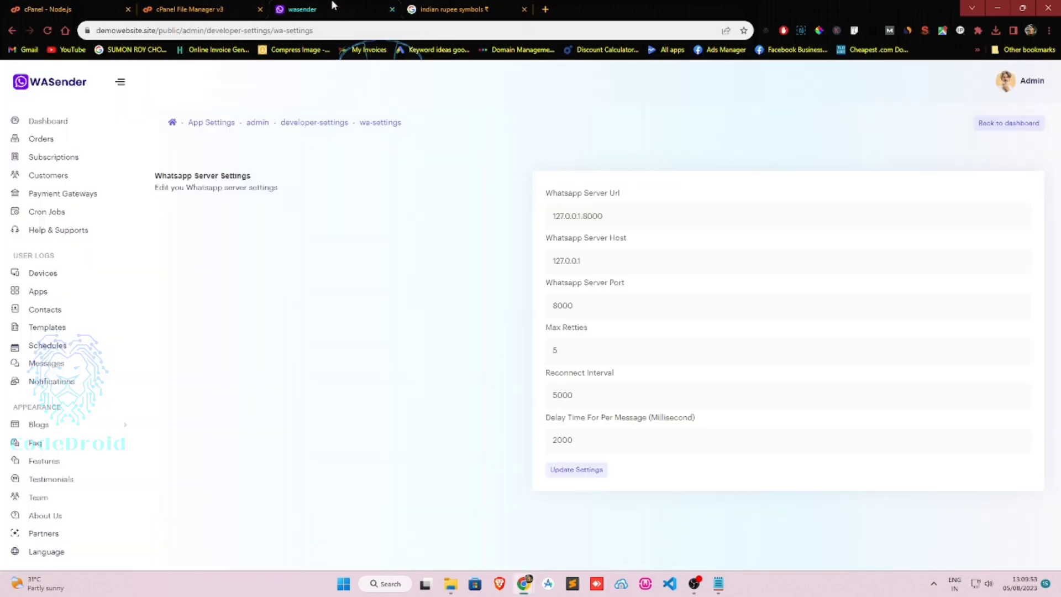
left_click(38, 120)
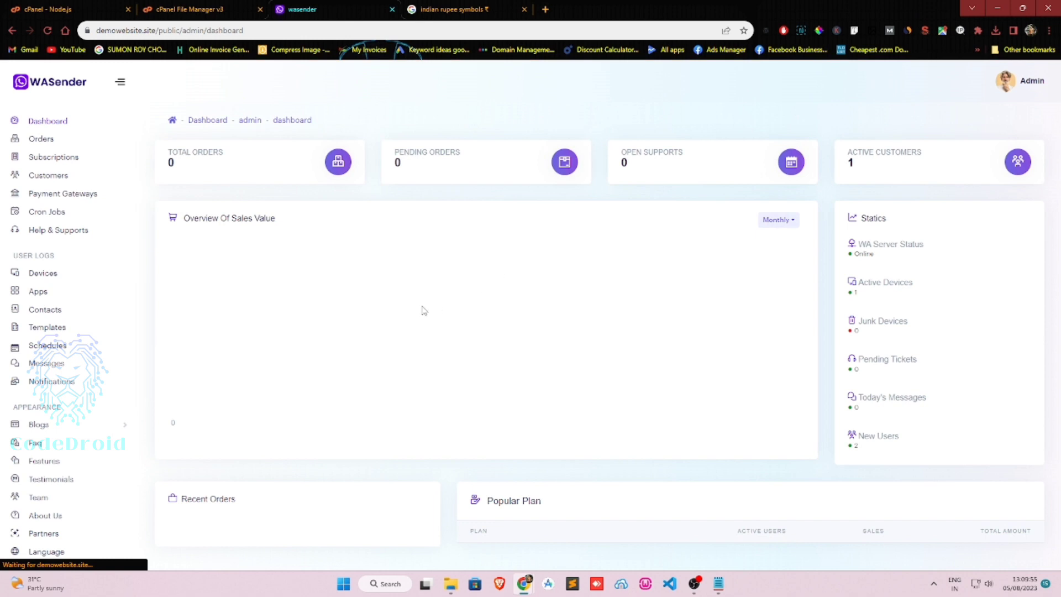
left_click_drag(847, 218, 949, 458)
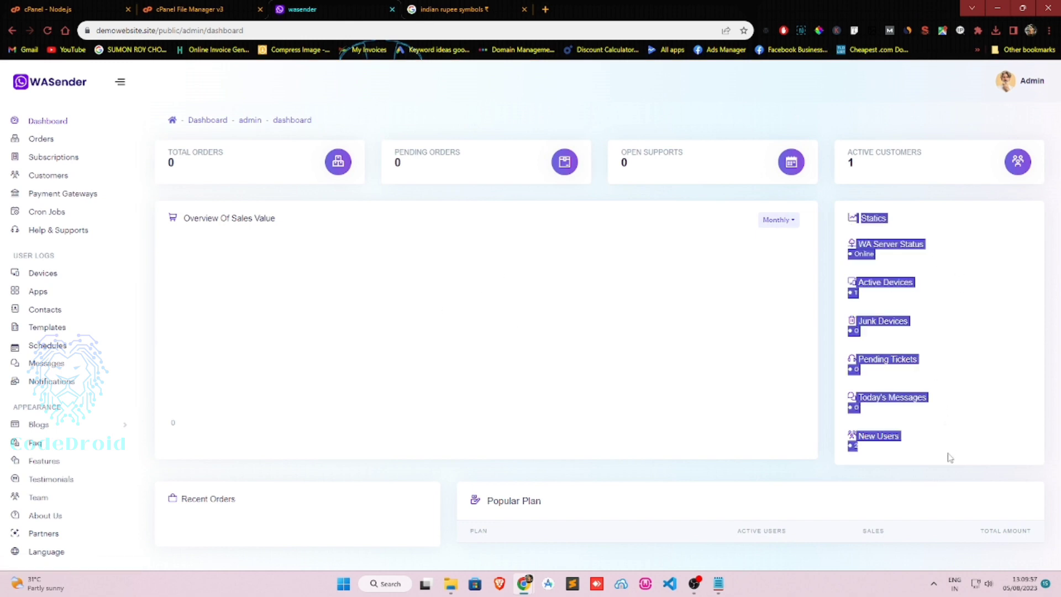
left_click(937, 390)
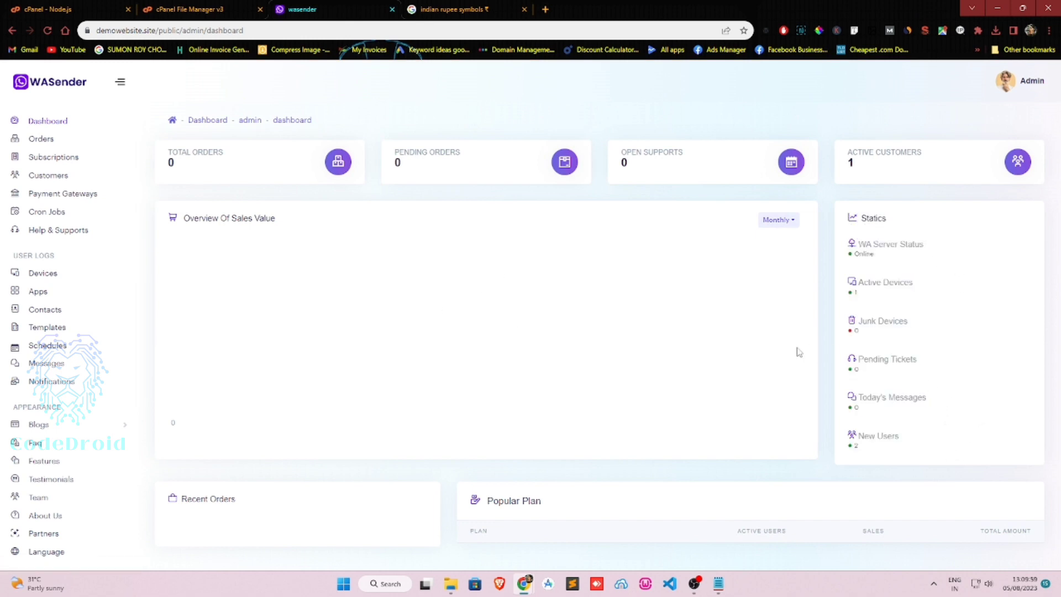
scroll(66, 464, "down", 4)
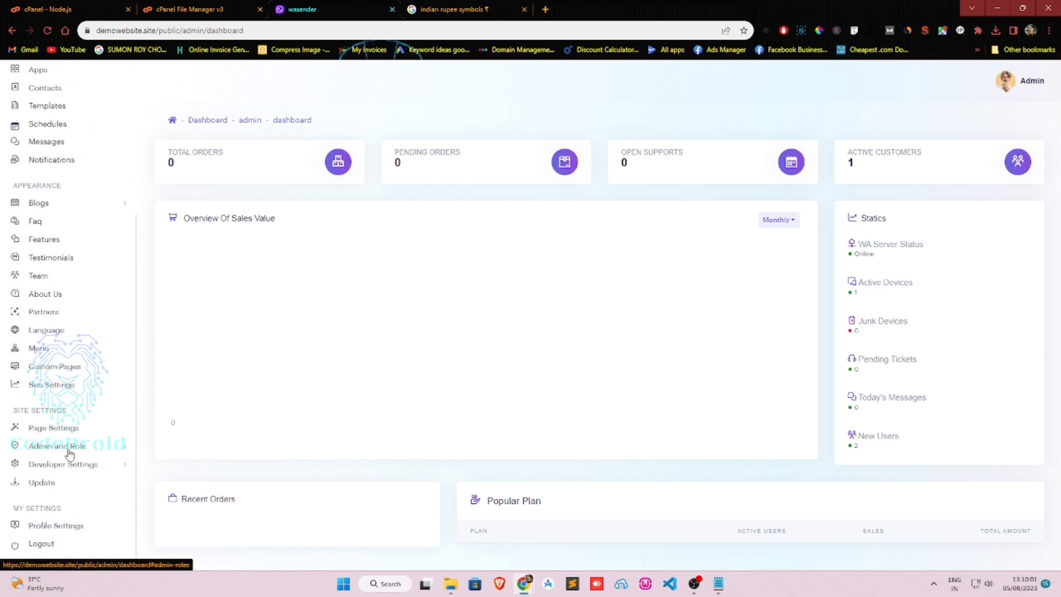